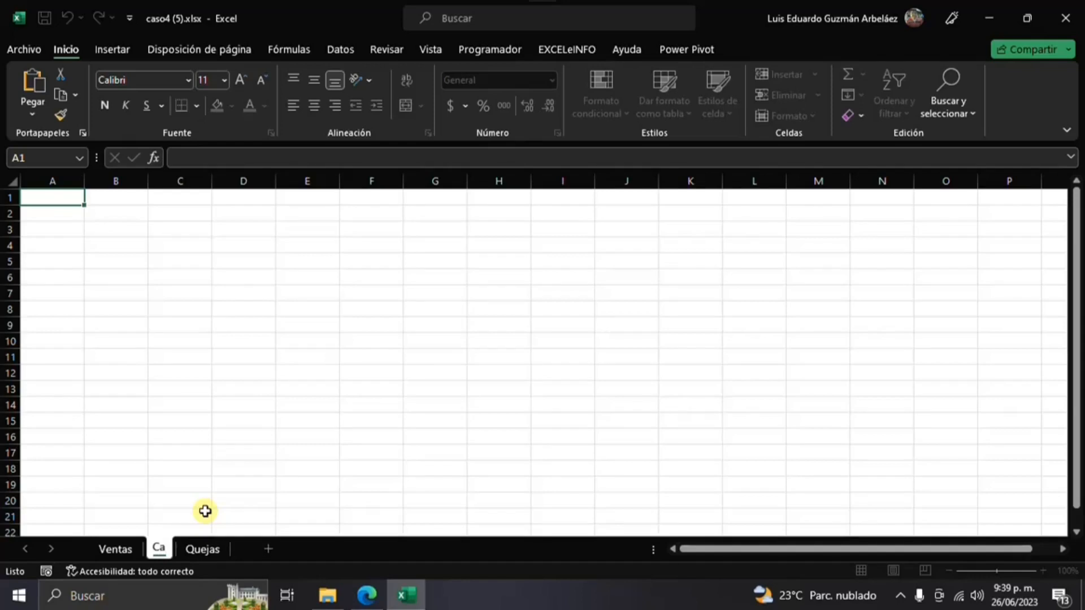
Step: Name the new sheet Categorias and enter the header Categoria in cell A1
text(gorias)
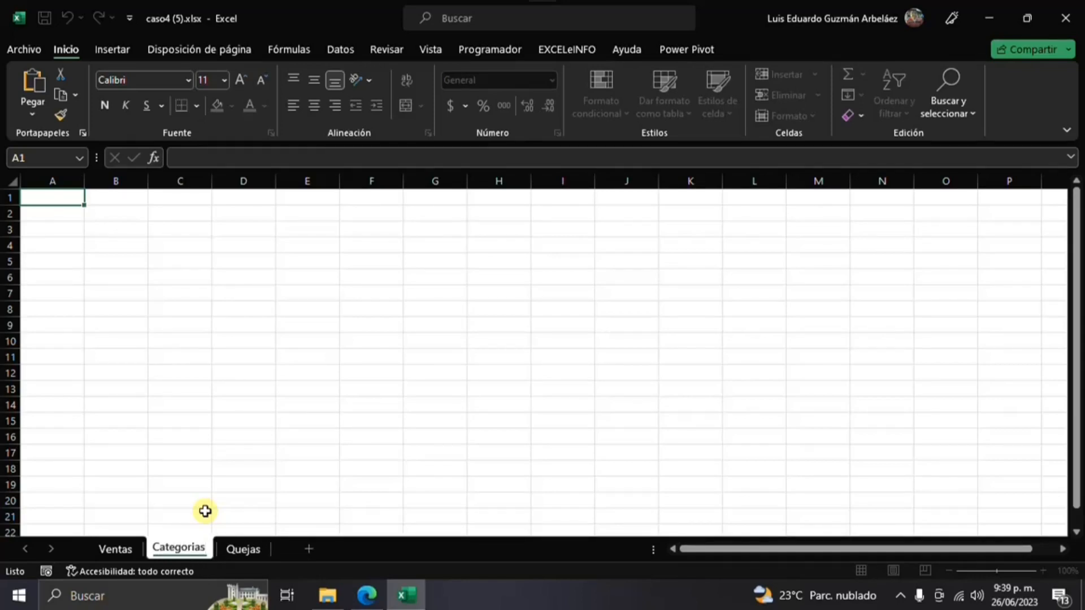
key(Return)
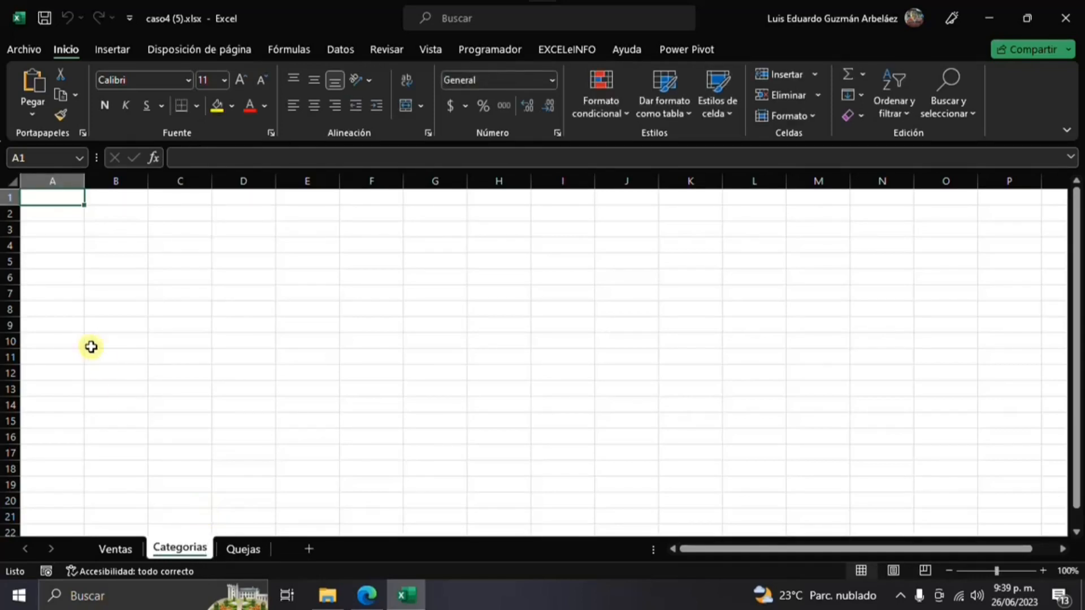
click(44, 214)
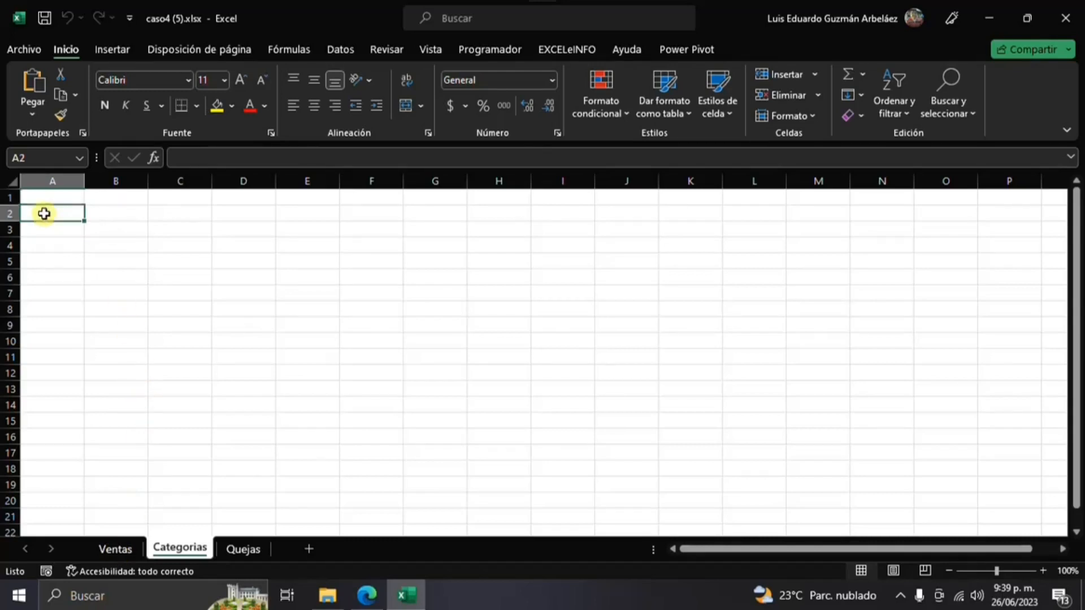
click(48, 197)
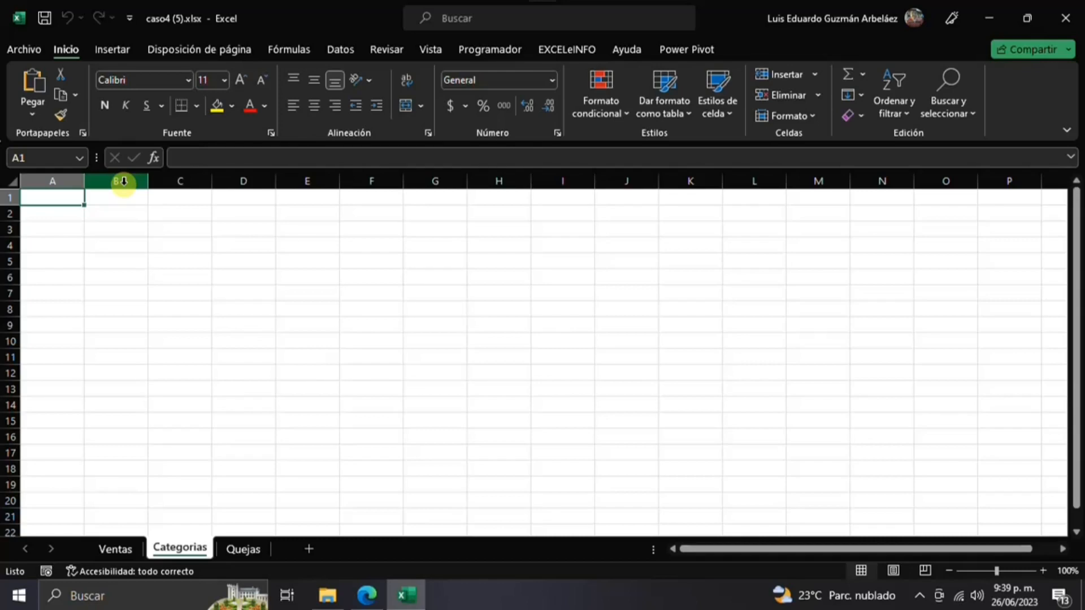
text(Ca)
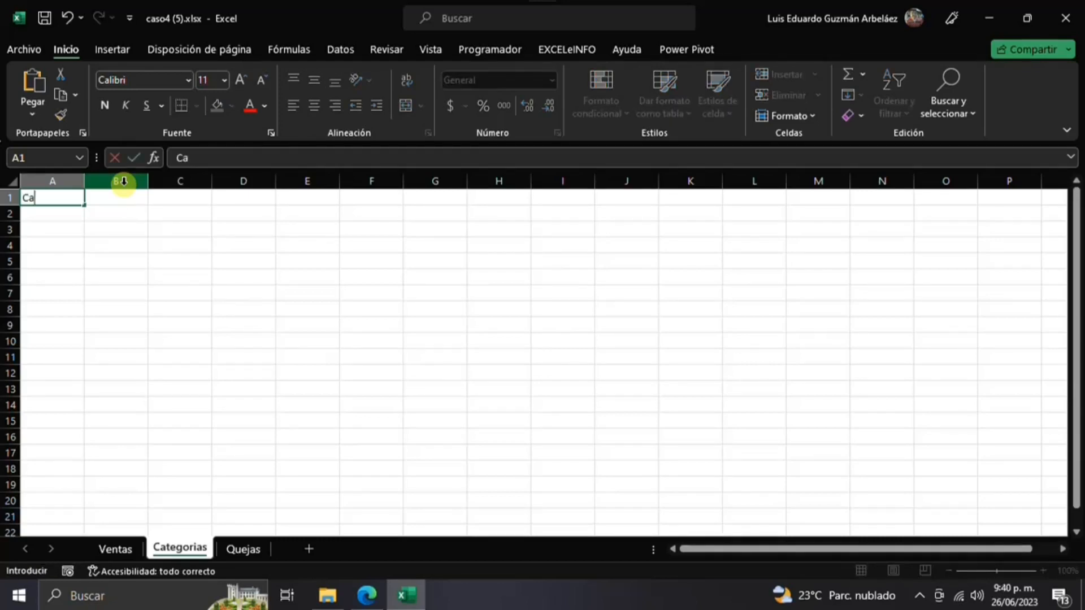
text(tegoria)
key(Return)
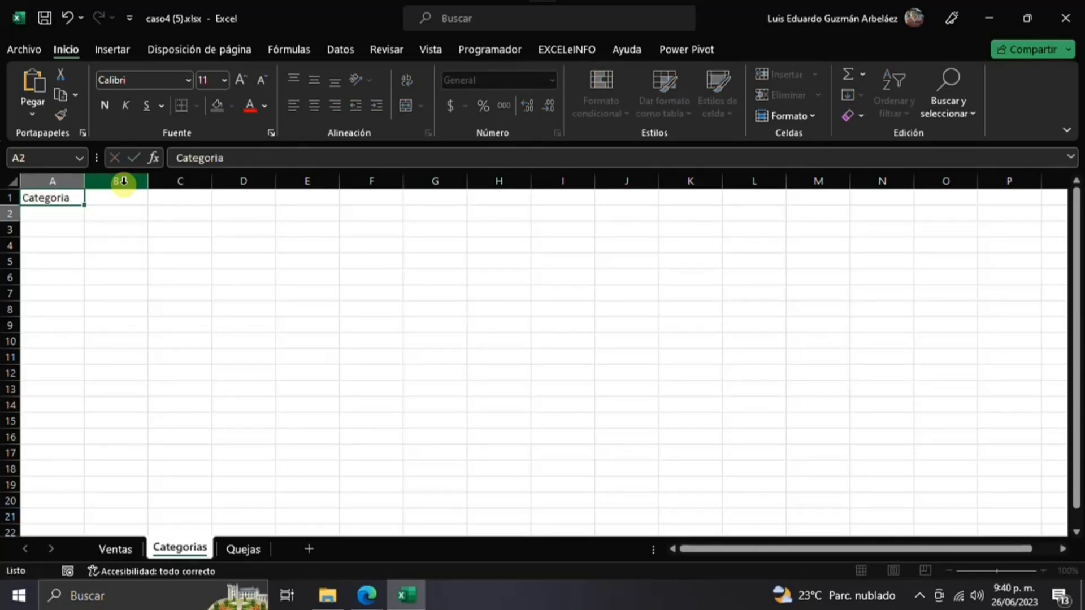
Step: Copy all category values below the header on the Ventas sheet and paste them into the Categorias sheet starting at A2
click(117, 548)
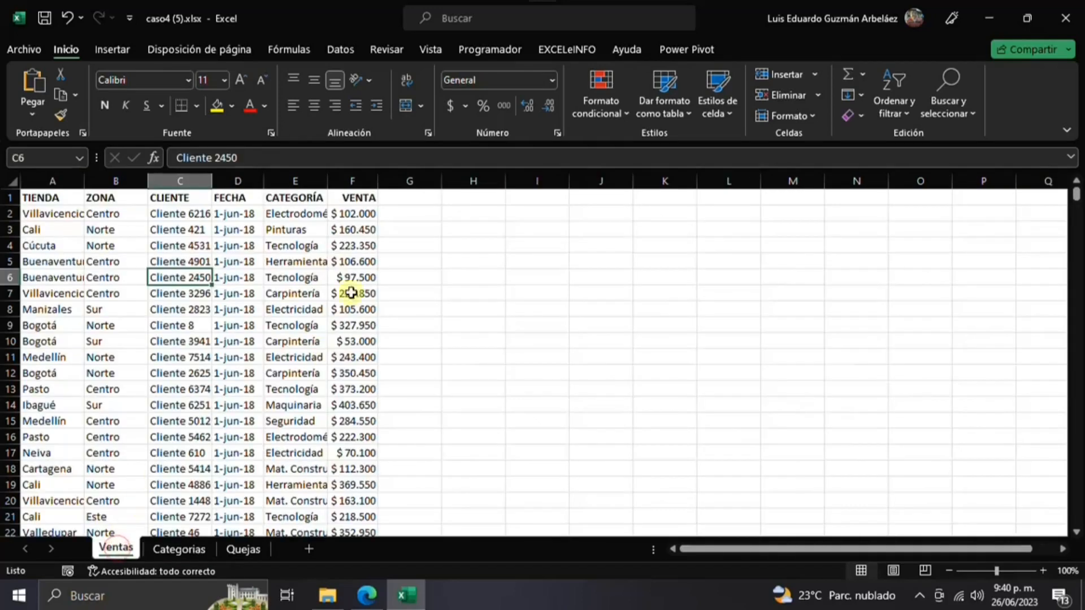
click(281, 216)
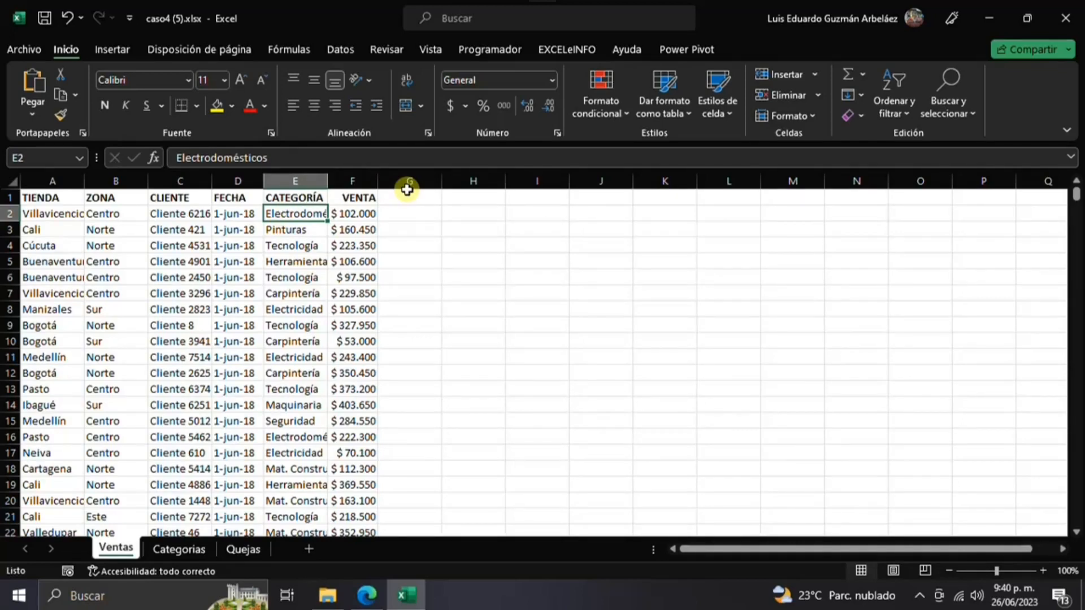
key(ctrl+shift+Down)
key(ctrl+c)
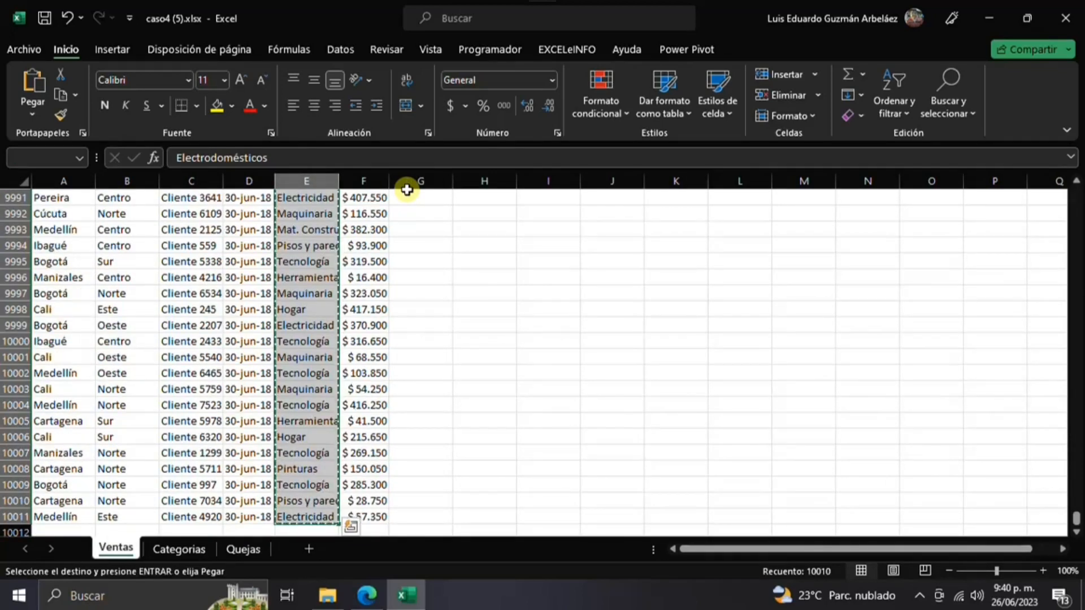
click(161, 549)
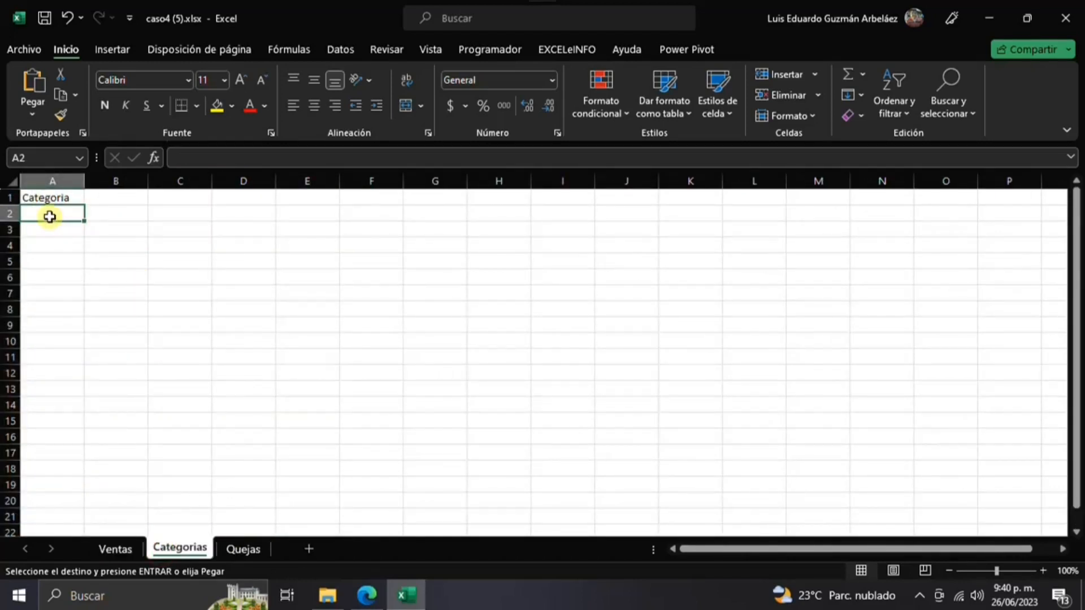
key(ctrl+v)
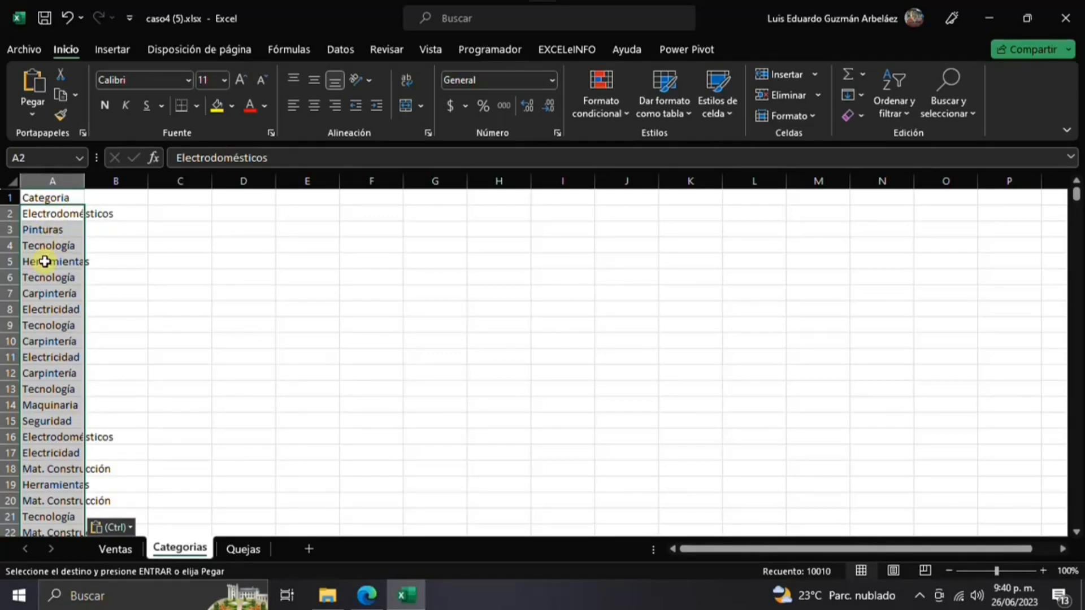
click(65, 482)
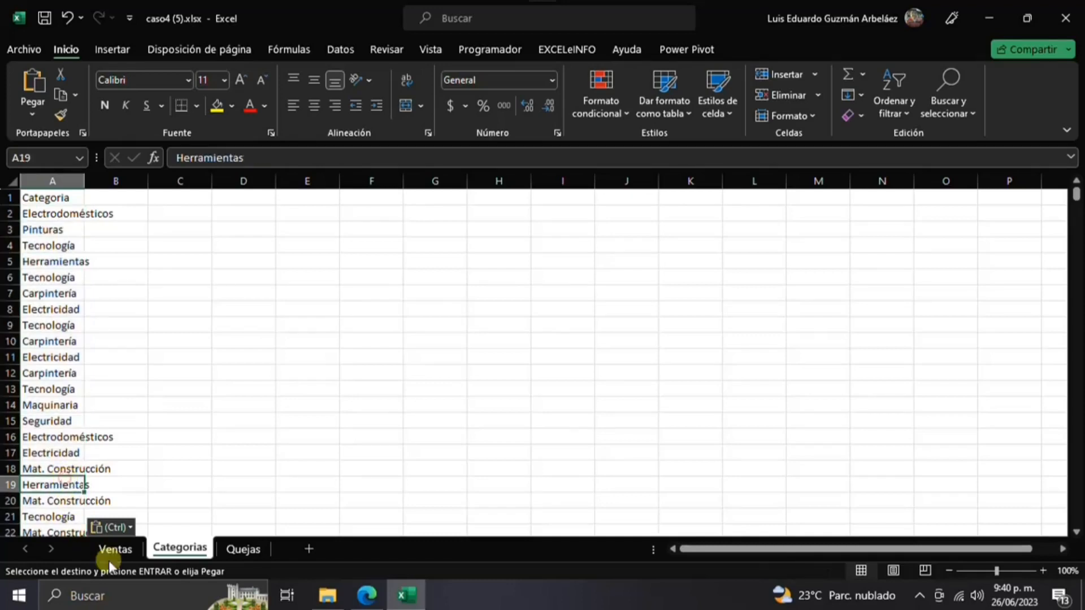
Step: Copy all category values from the Quejas sheet and append them below the list on the Categorias sheet, starting at A10012
click(244, 549)
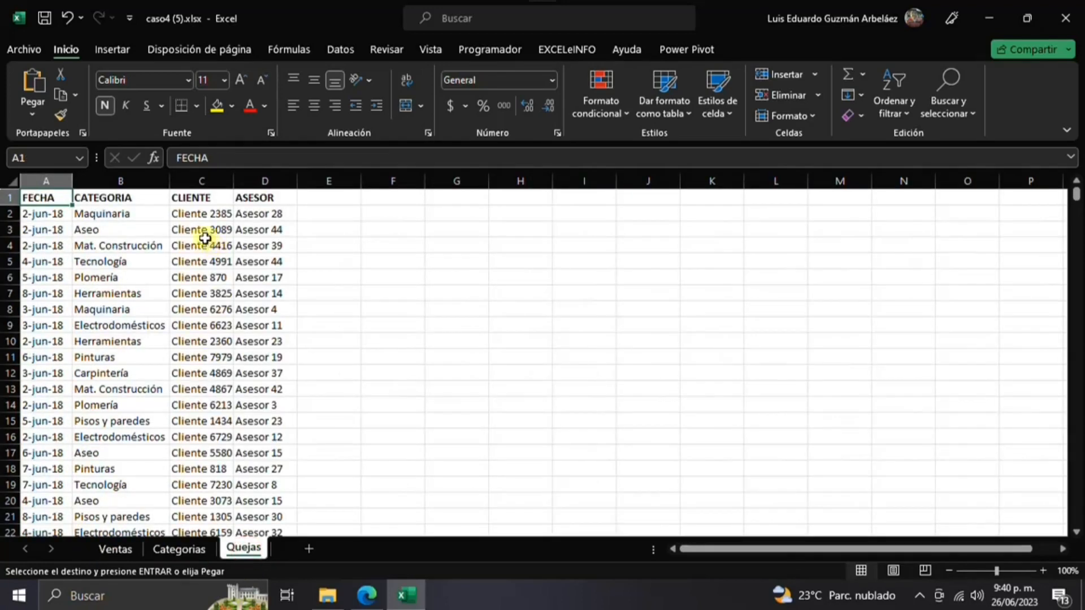
click(93, 212)
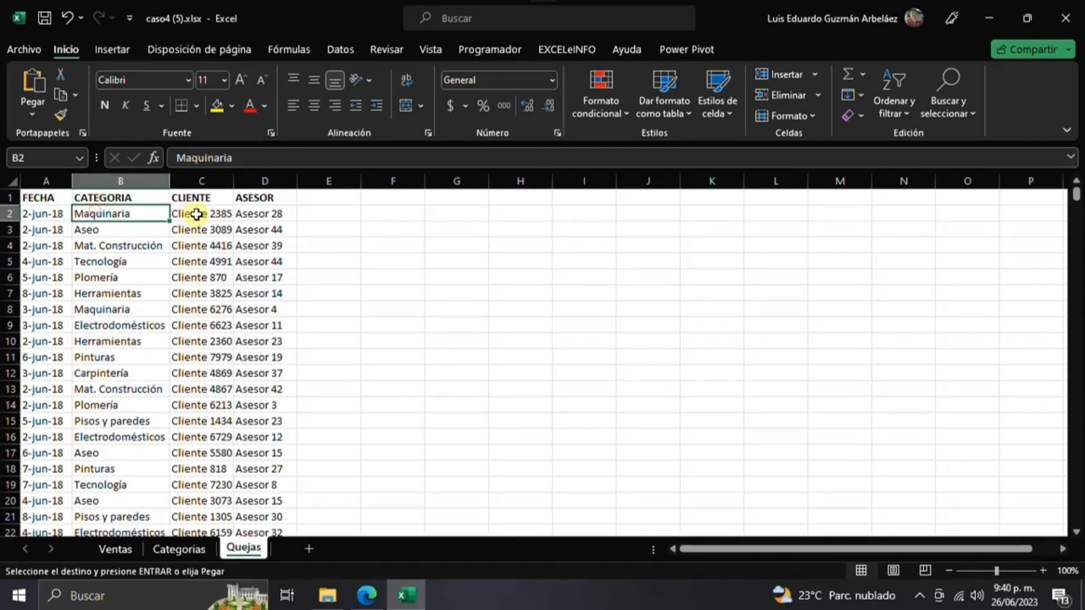
key(ctrl+shift+Down)
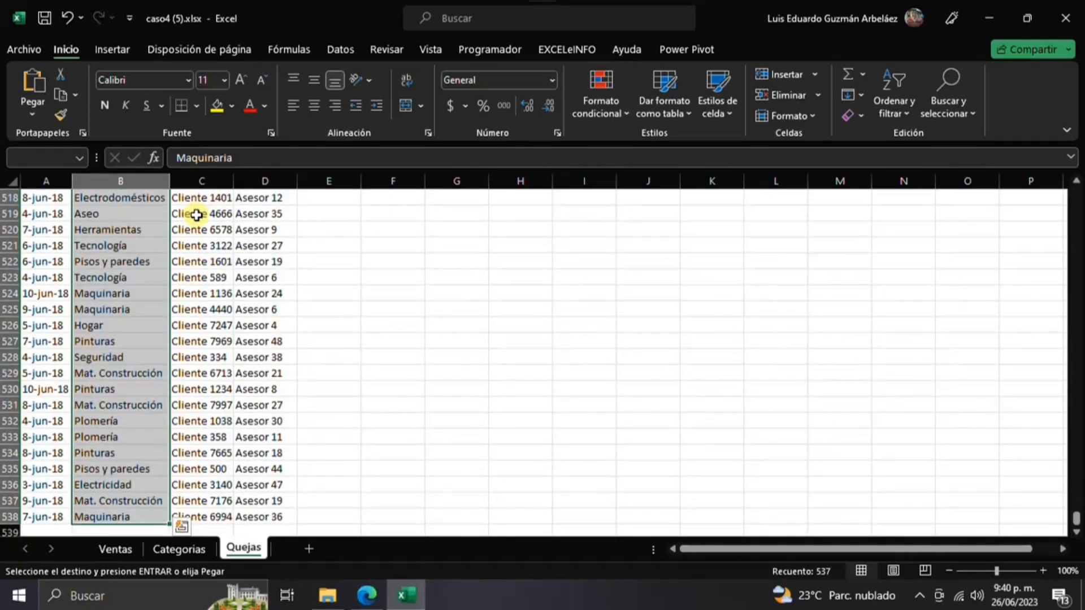
click(152, 548)
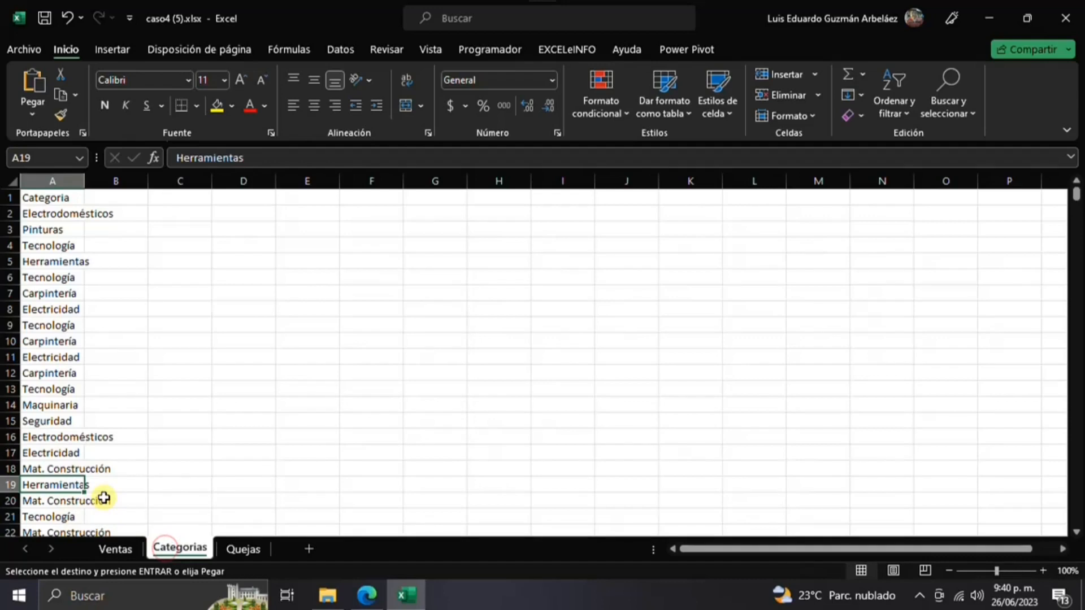
key(ctrl+Down)
scroll(104, 485, down, 2)
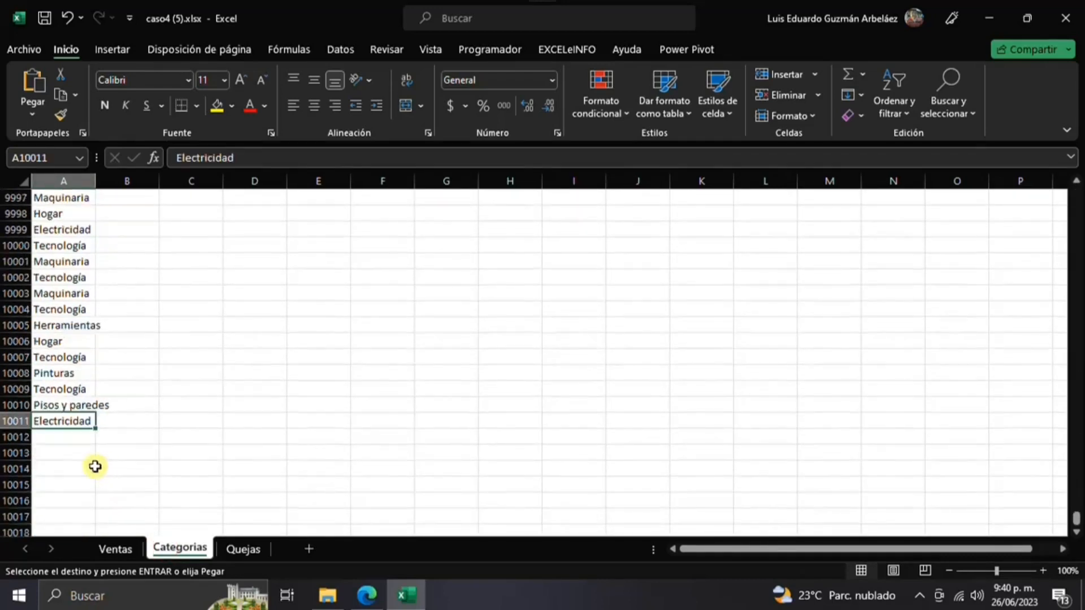
click(52, 432)
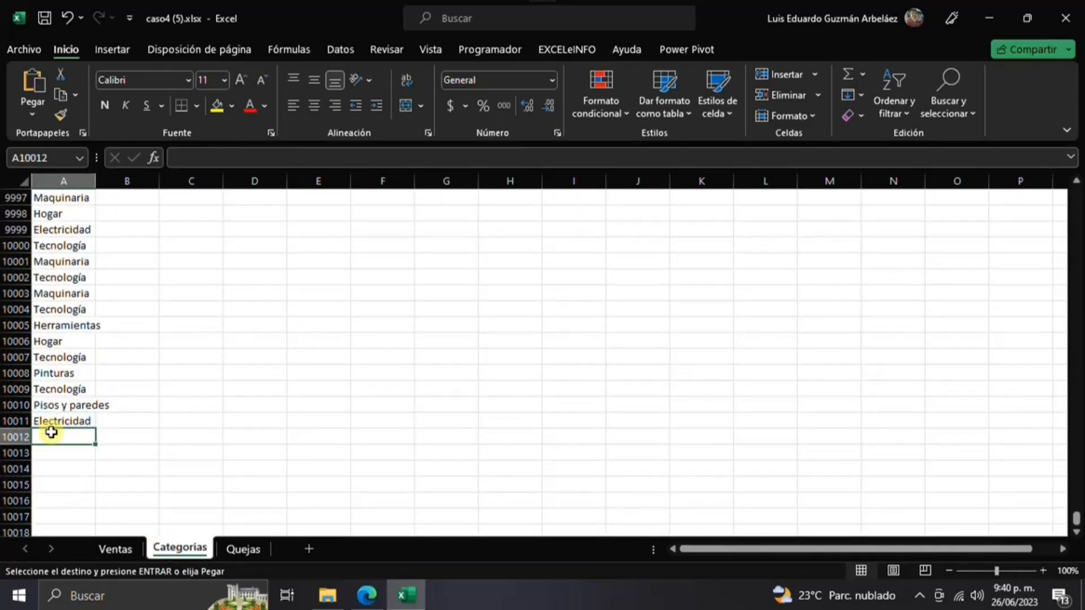
key(ctrl+v)
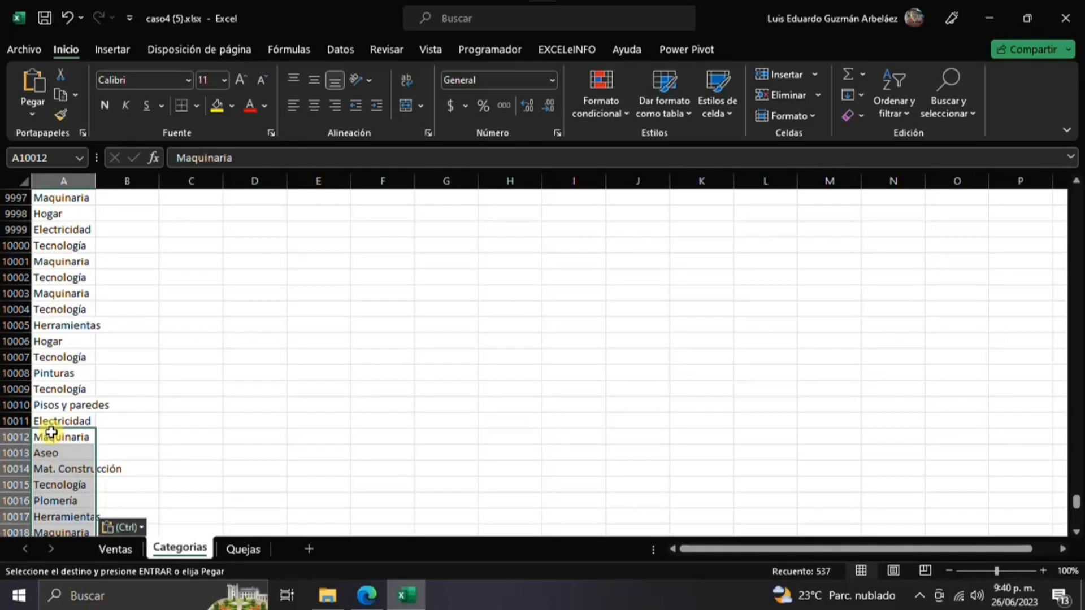
click(45, 359)
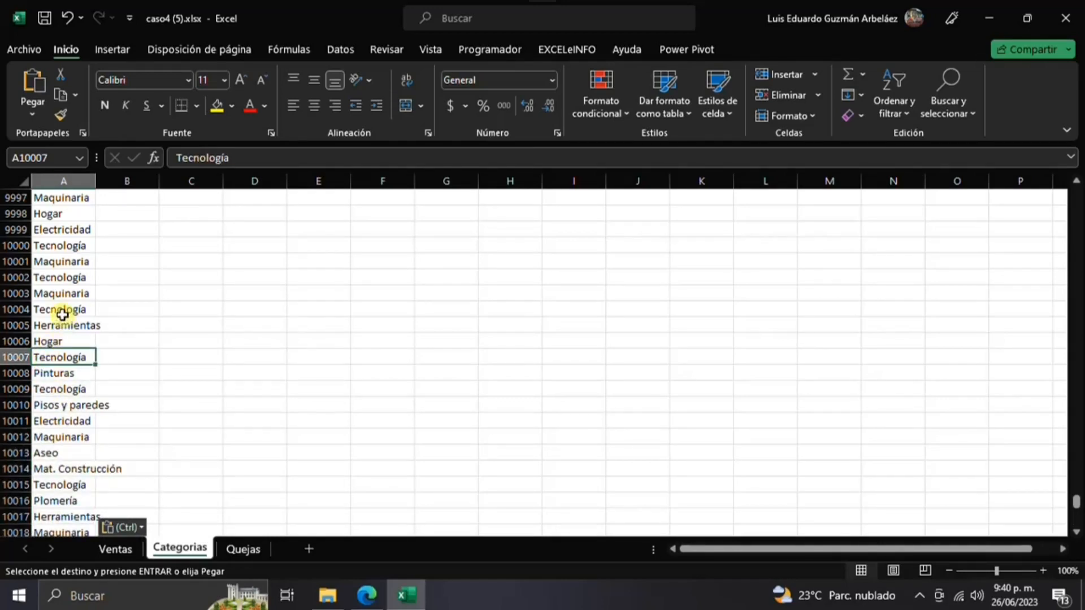
Step: Make the Categoria header in A1 bold and autofit the width of column A
key(ctrl+Home)
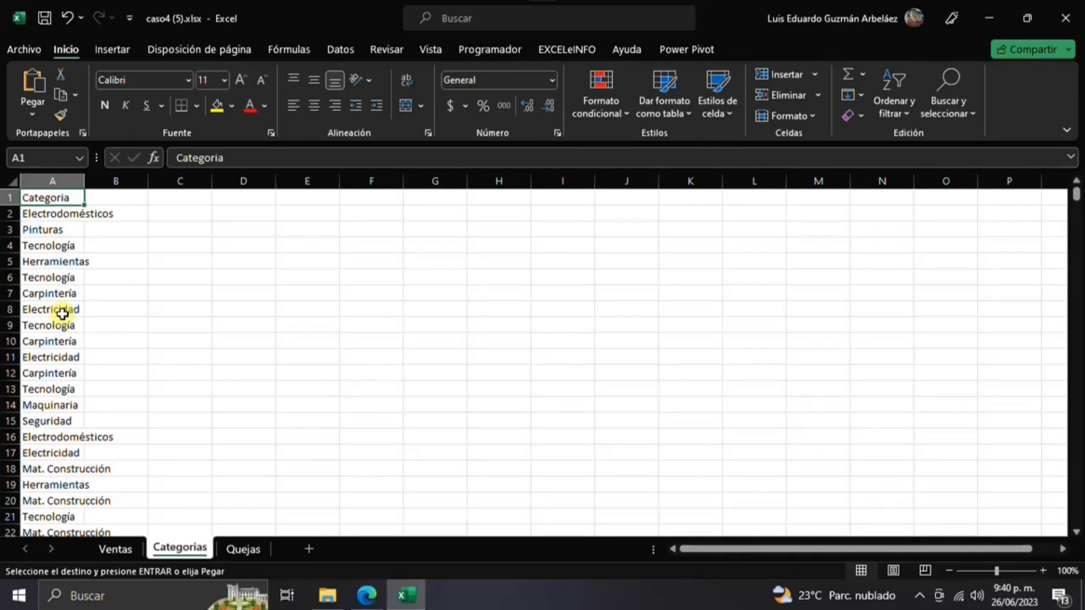
key(ctrl+n)
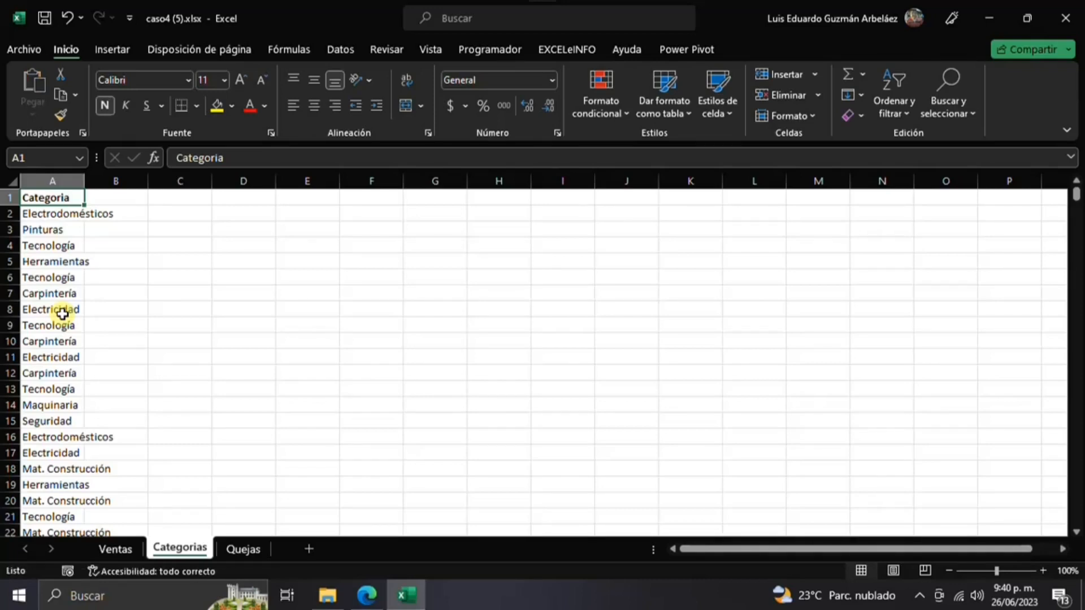
key(Down)
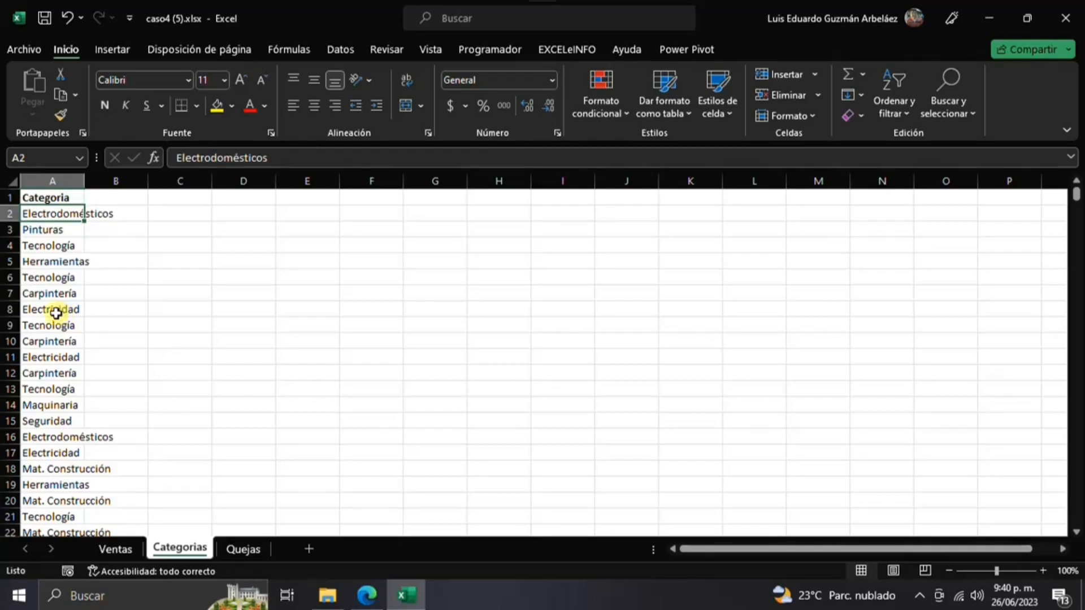
double_click(79, 181)
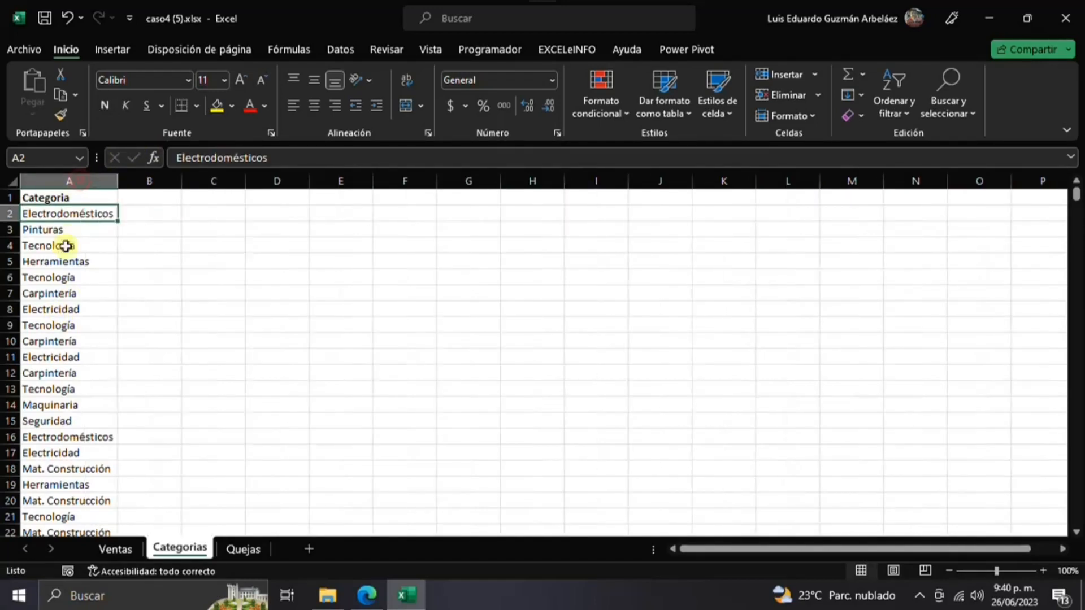
Step: Remove the duplicate values from the Categoria column, treating the first row as a header
click(65, 245)
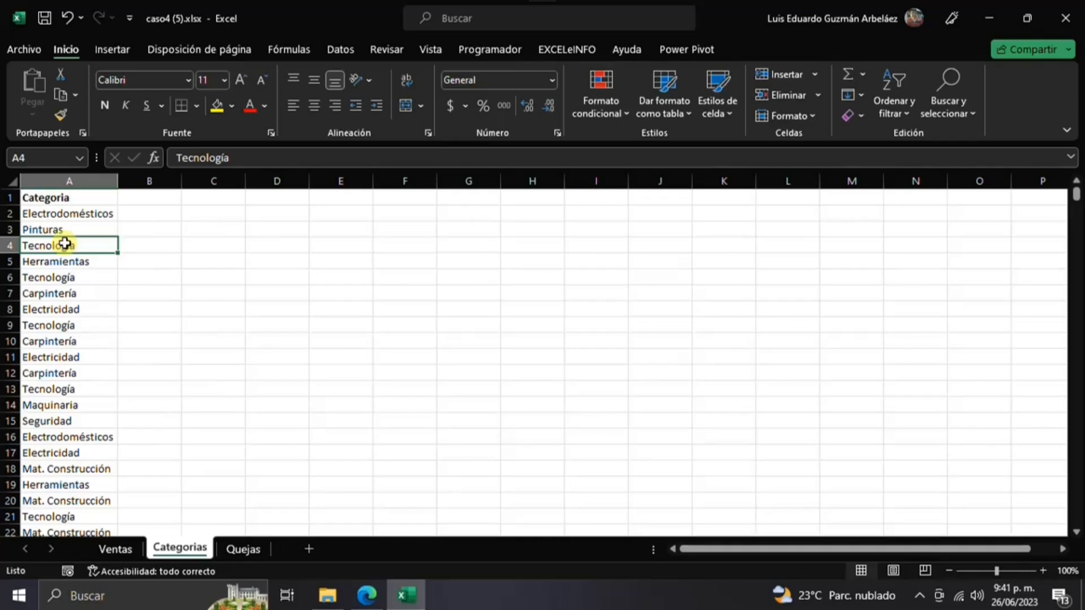
click(341, 50)
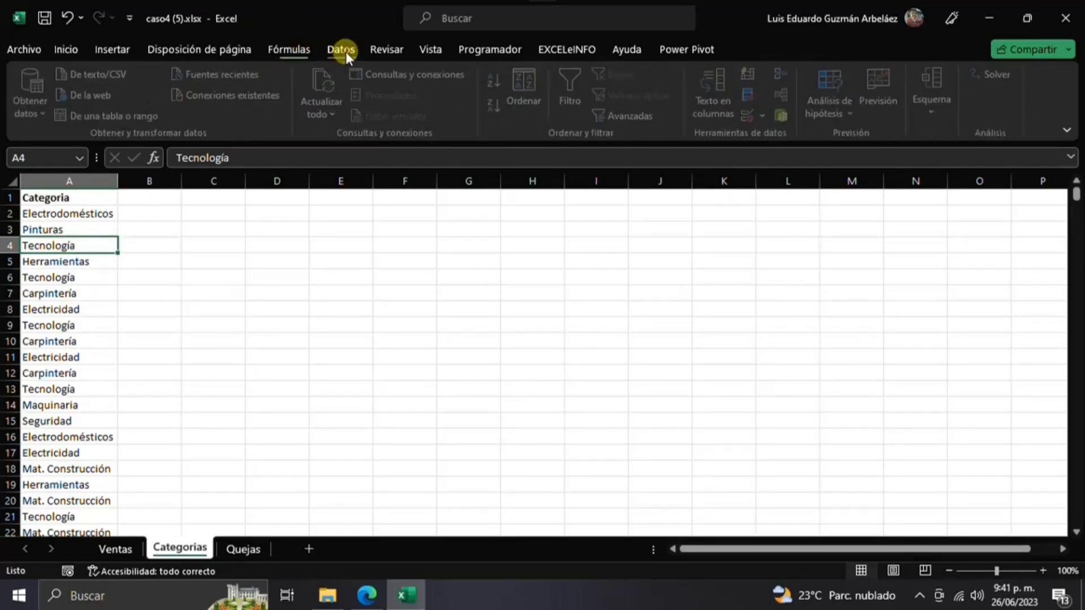
click(749, 94)
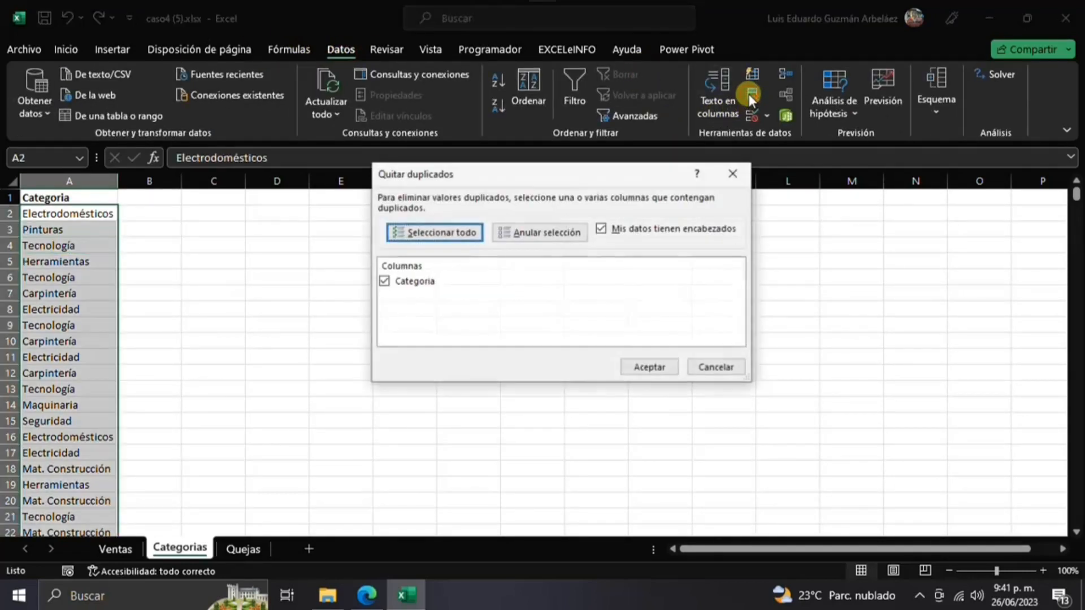
click(648, 368)
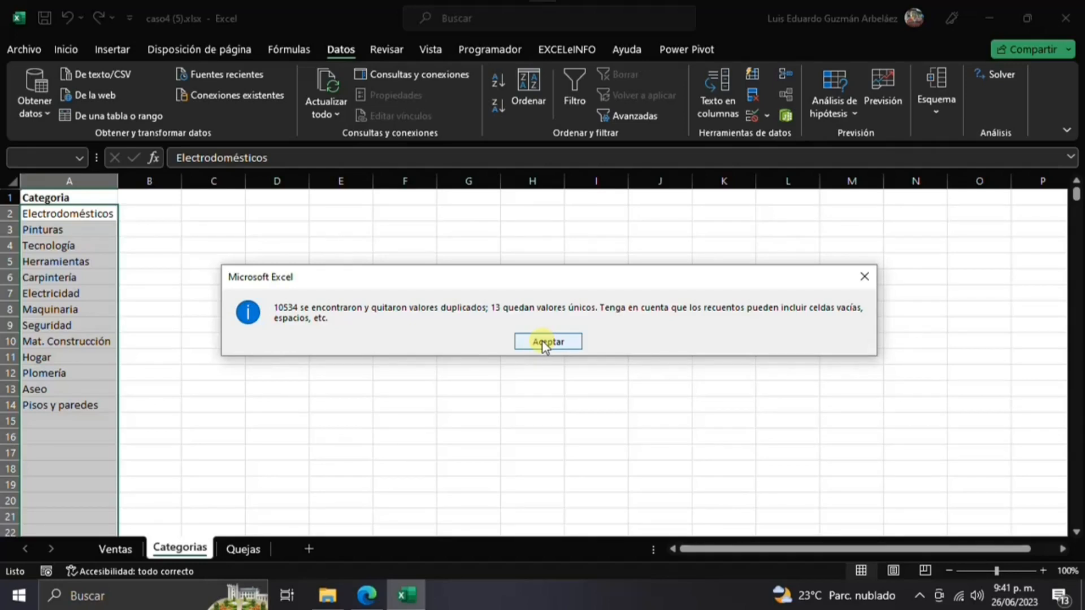
click(546, 342)
key(Down)
key(Down)
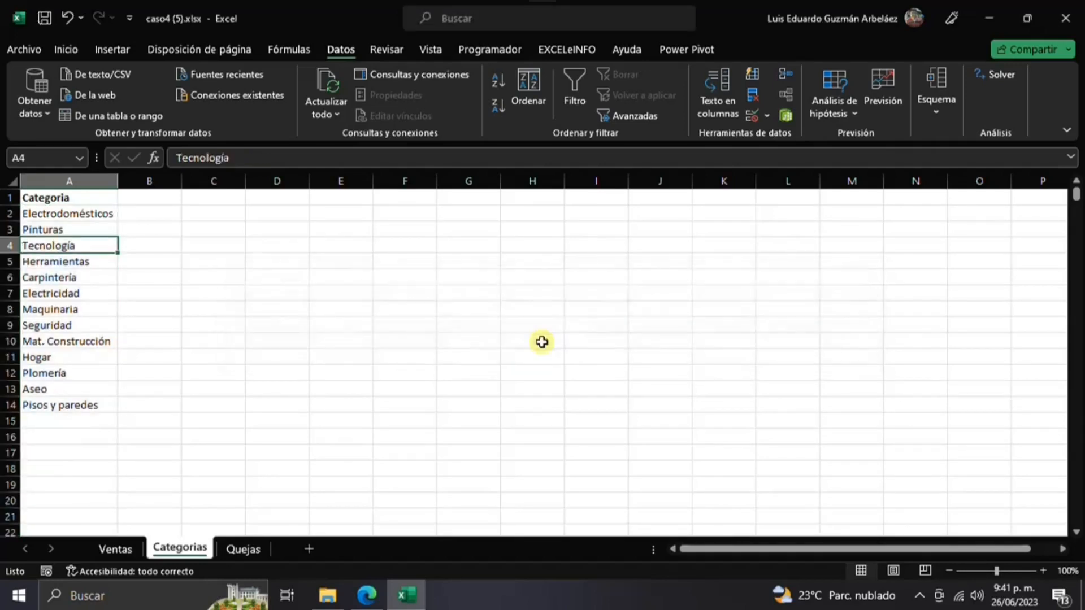
click(48, 277)
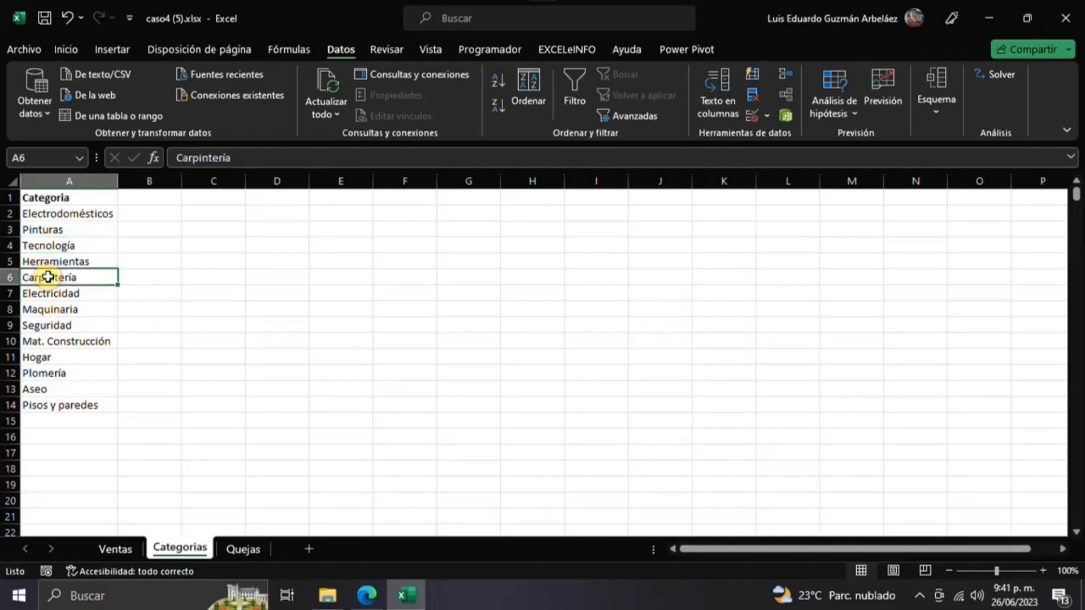
Step: Convert the data range A1:F10011 on the Ventas sheet into a table with headers and name it ventas
click(111, 550)
click(153, 358)
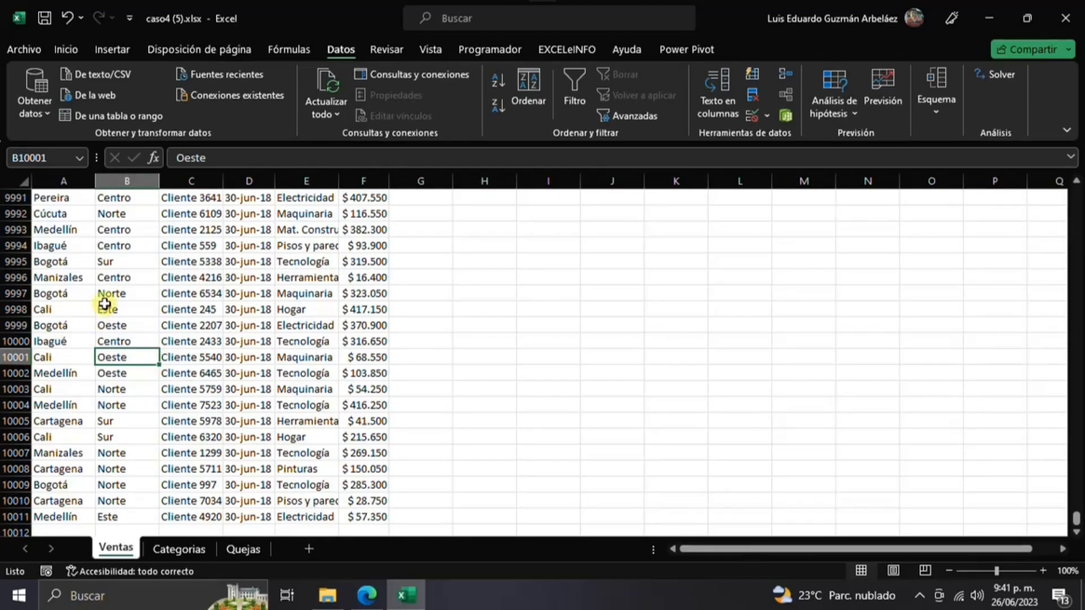
key(ctrl+t)
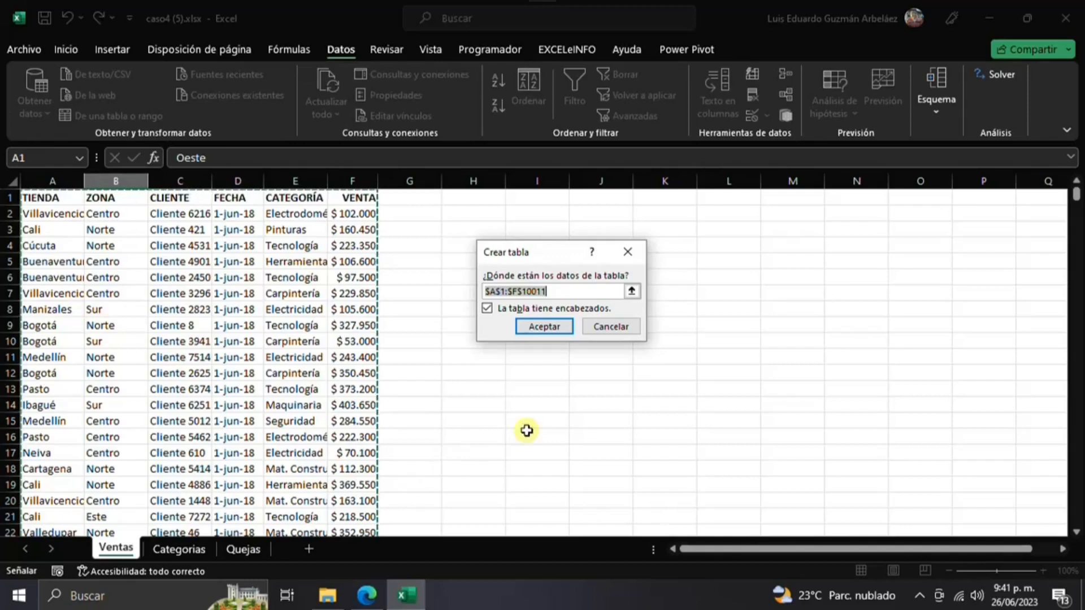
click(554, 332)
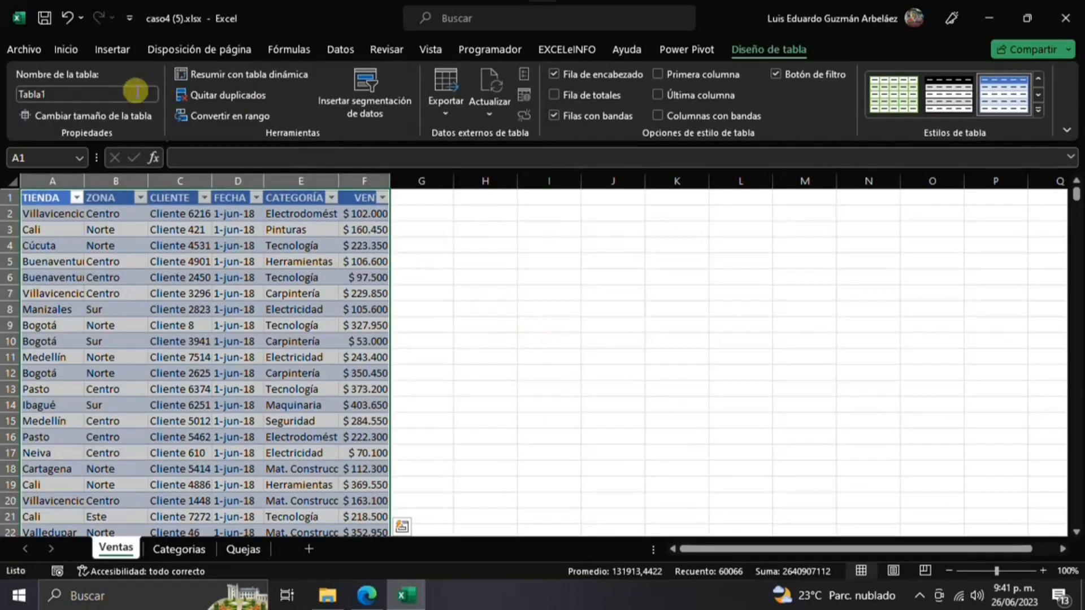
click(56, 92)
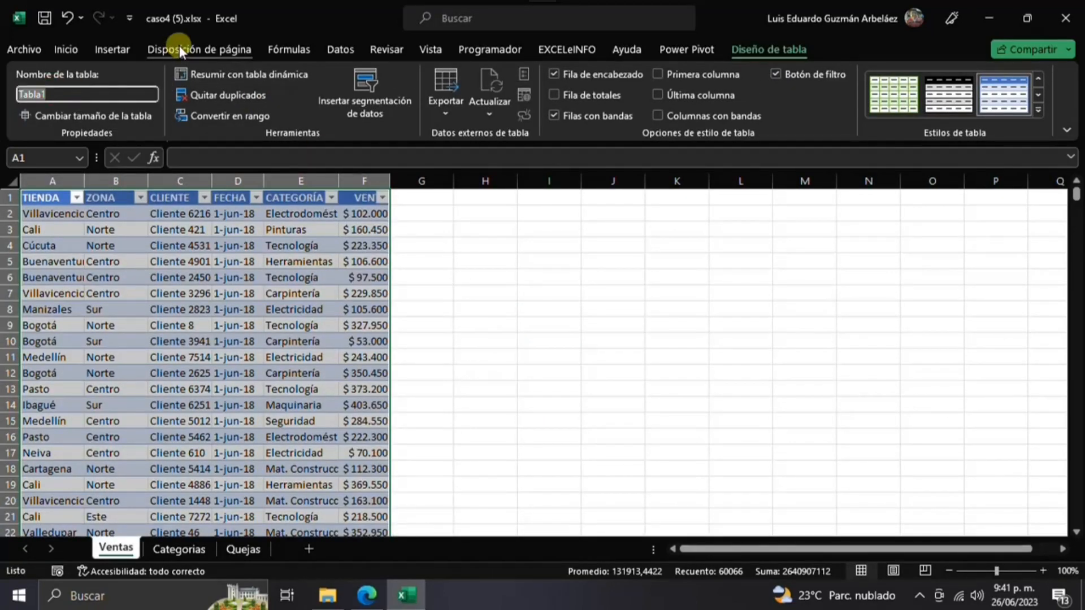
text(ventas)
key(Return)
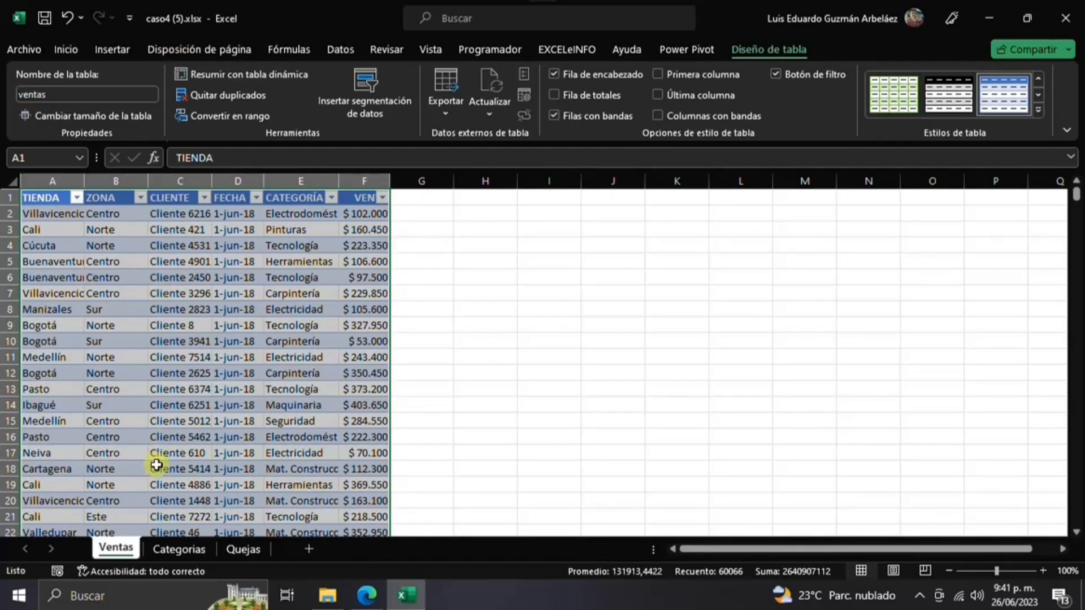
Step: Convert the category list A1:A14 on the Categorias sheet into a table with headers and name it categorias
click(178, 548)
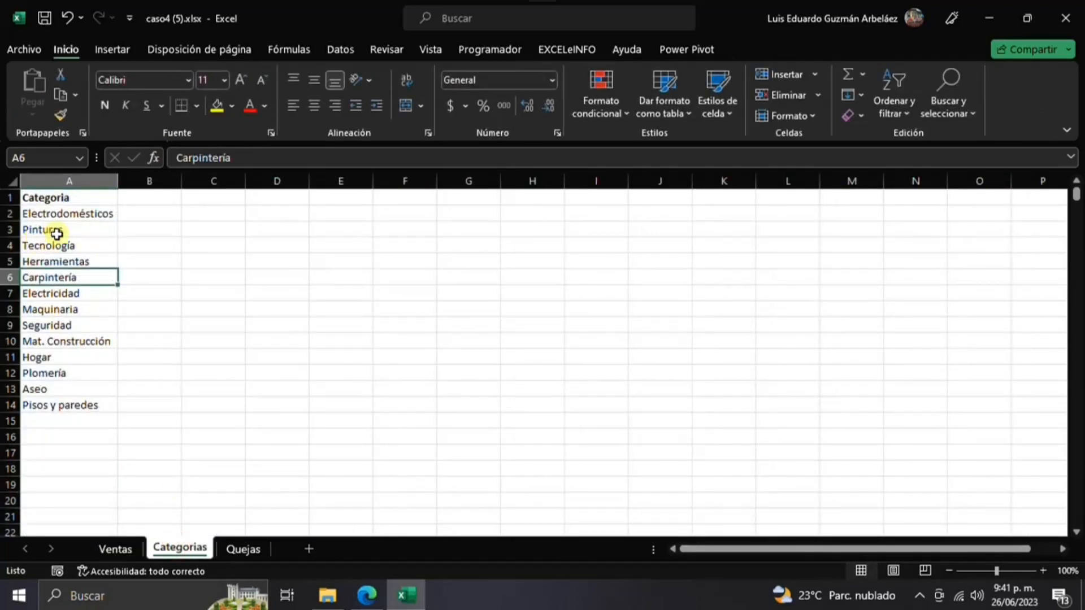
key(ctrl+t)
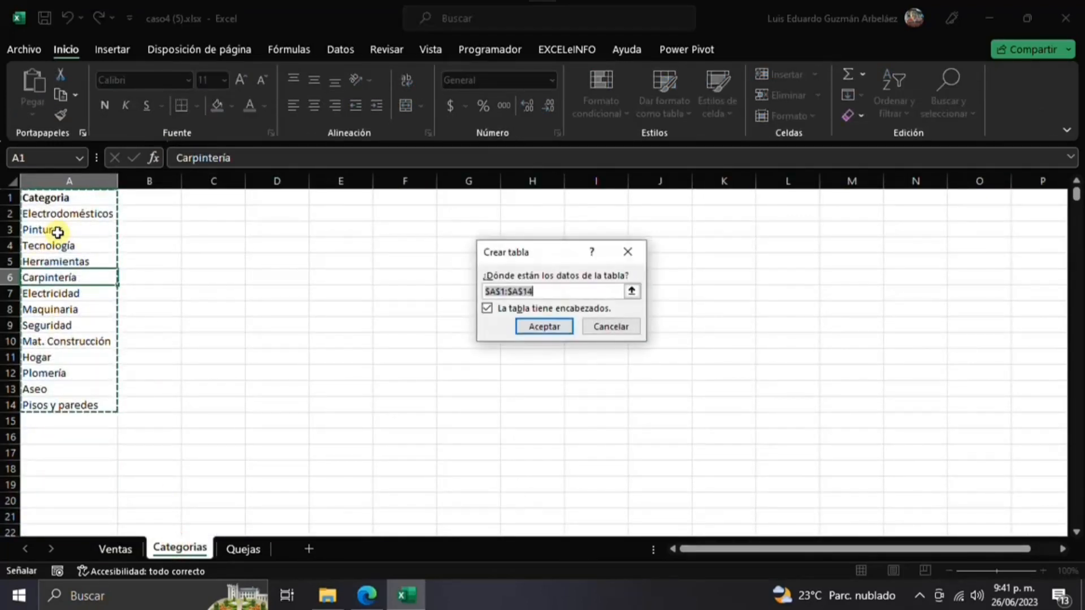
click(544, 326)
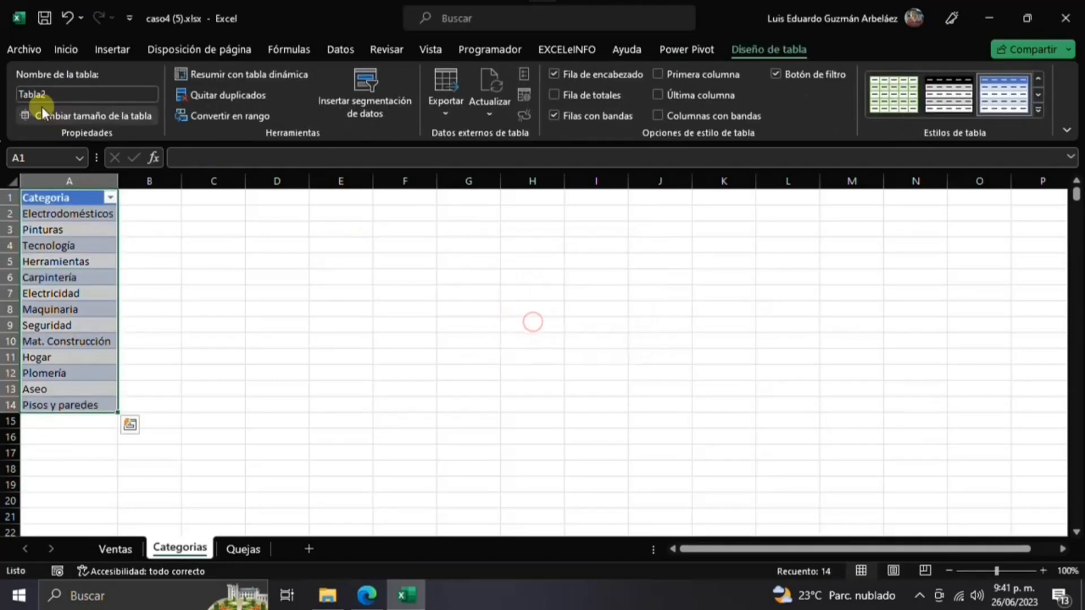
click(54, 95)
text(categorias)
key(Return)
Step: Convert the data range A1:D538 on the Quejas sheet into a table with headers and name it quejas
click(243, 549)
click(129, 353)
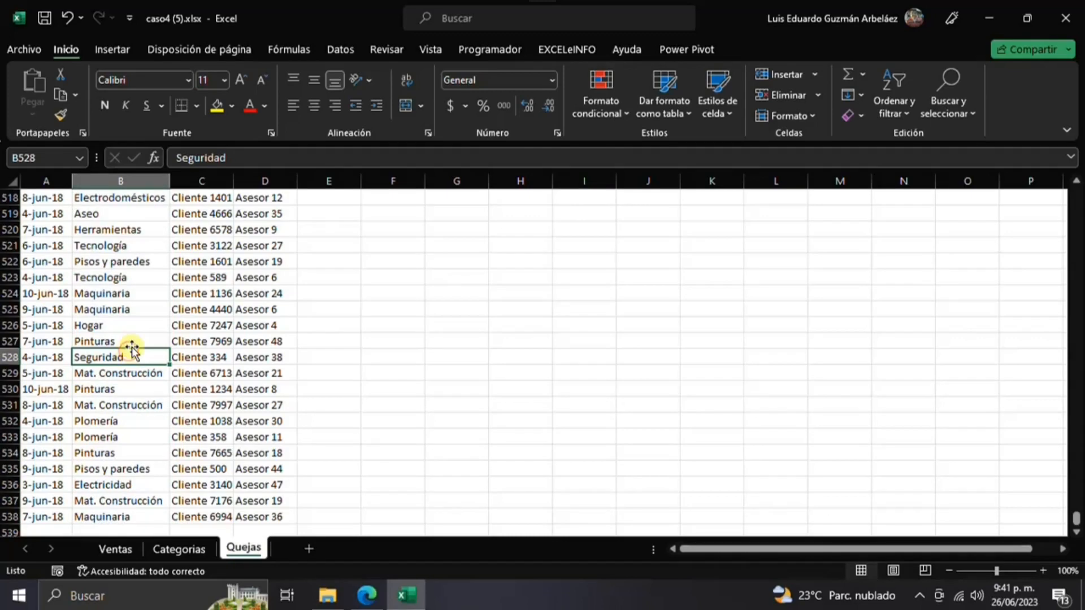
key(ctrl+t)
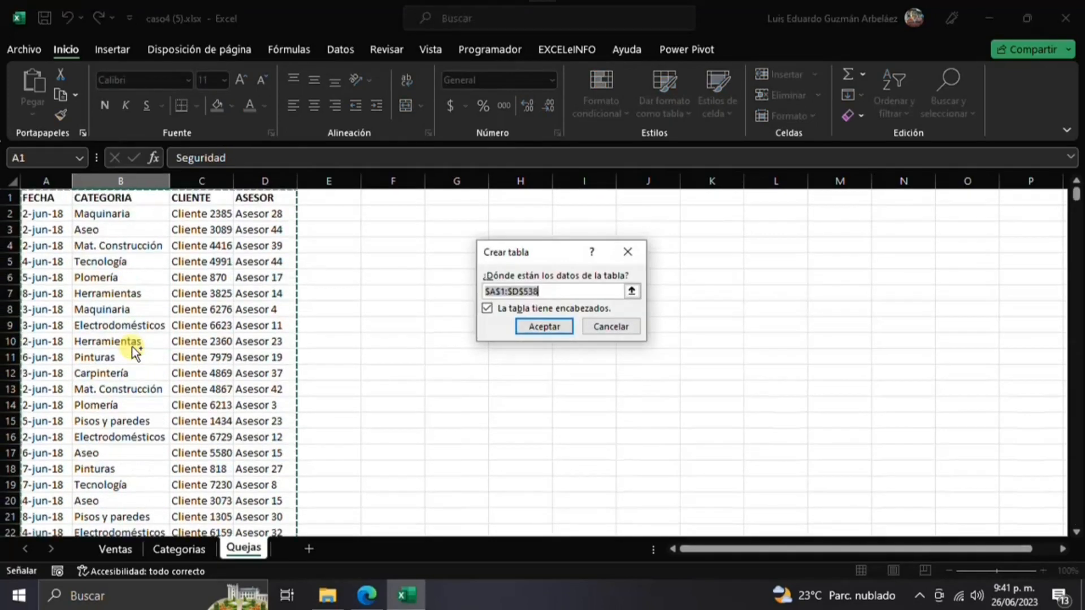
key(Return)
click(43, 93)
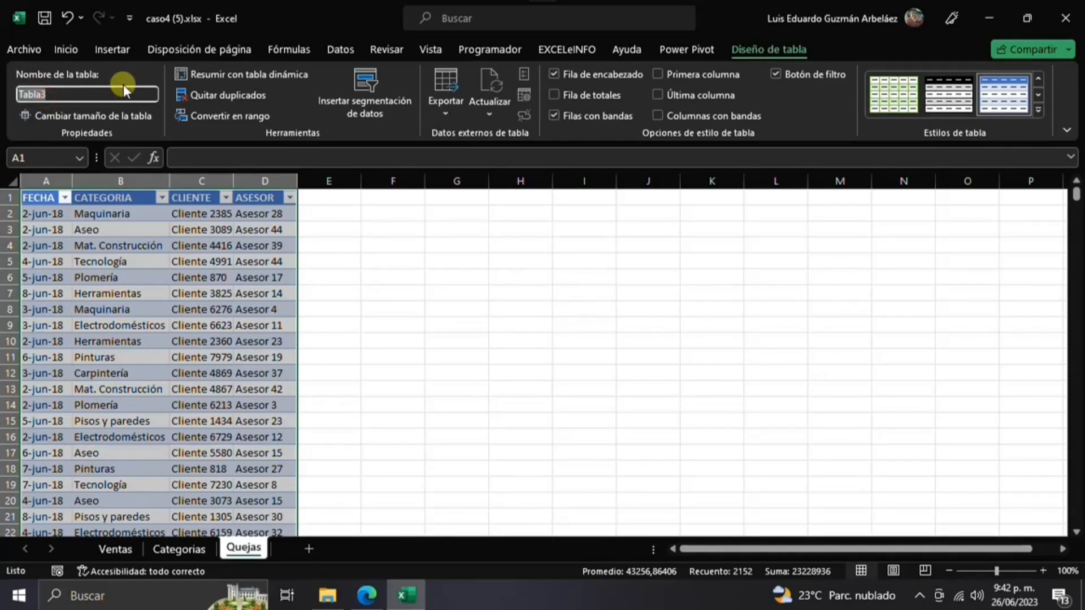
text(quejas)
key(Return)
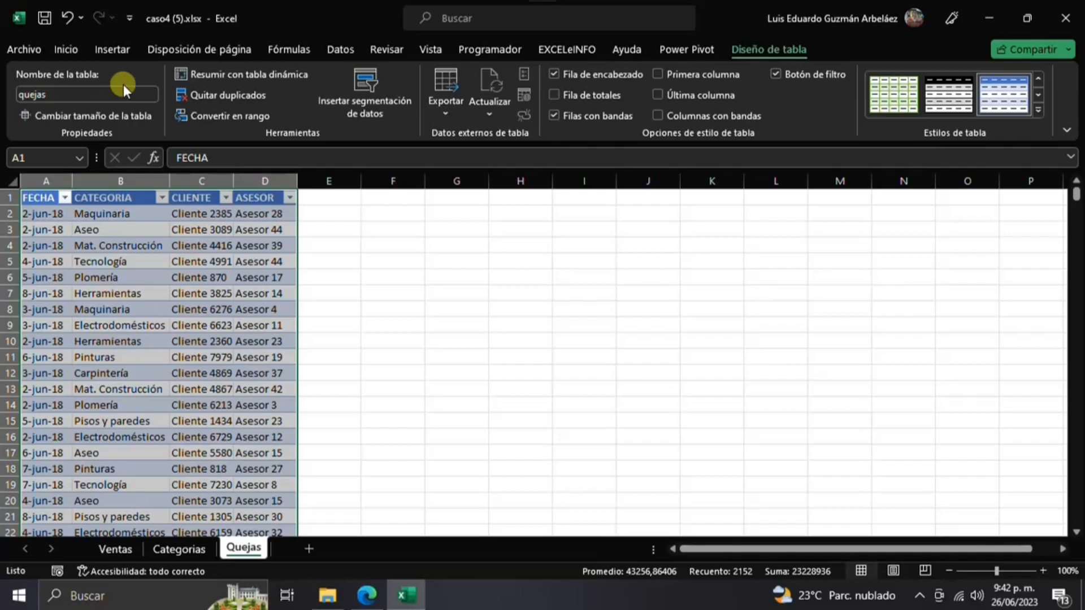
click(176, 296)
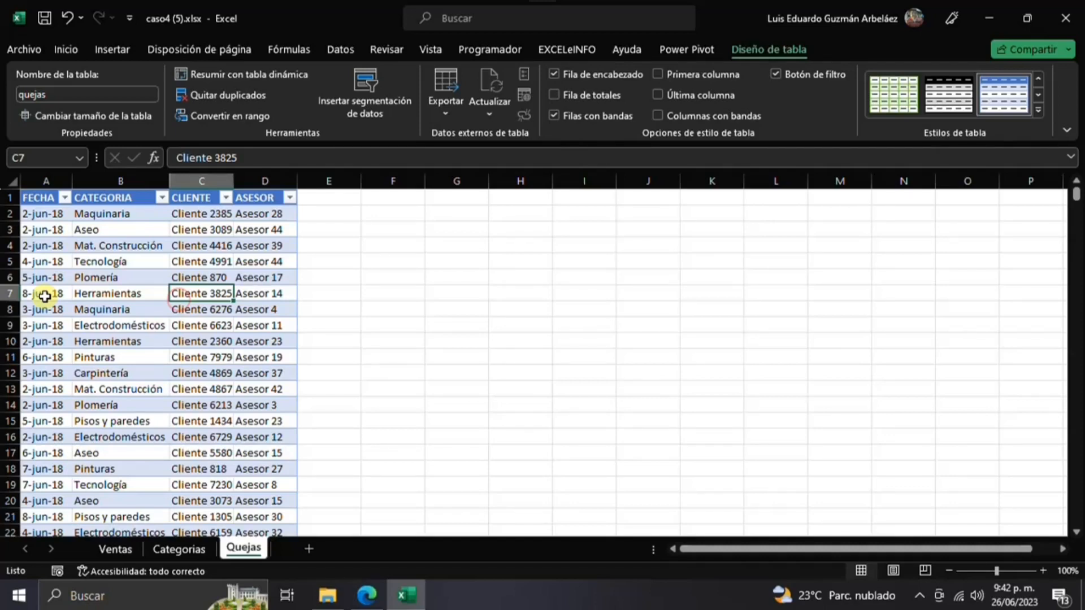
Step: Create a relationship from the ventas table's CATEGORÍA column to the Categoria column of the related table categorias
click(336, 50)
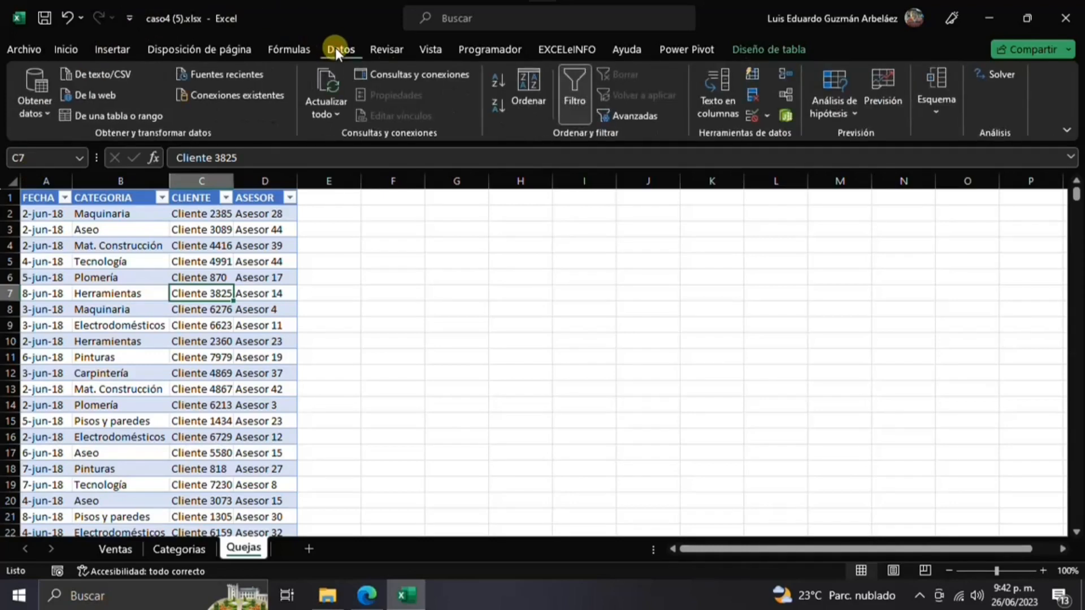
click(786, 95)
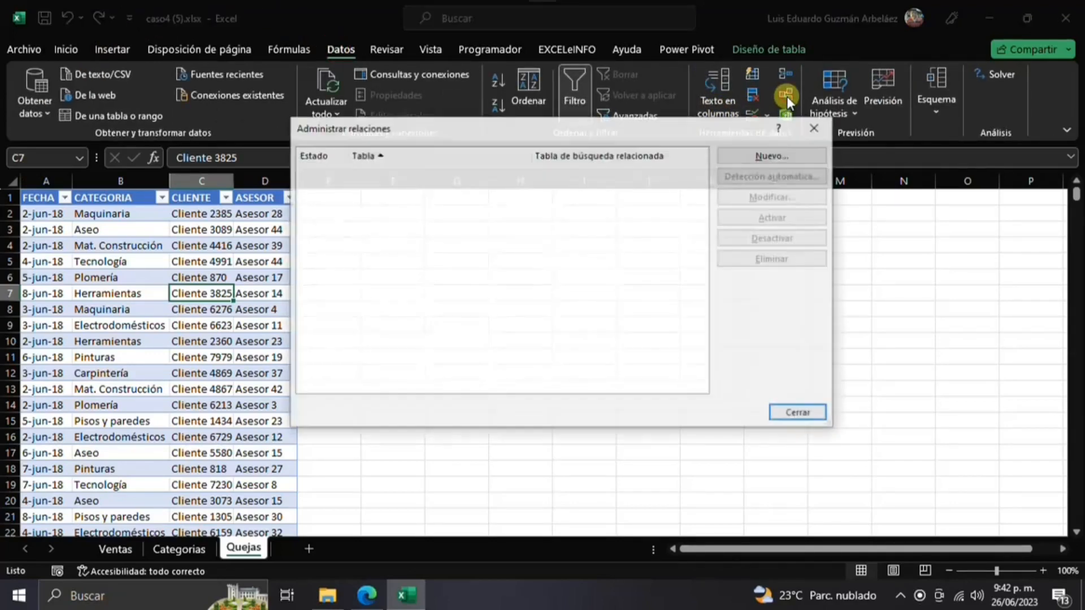
click(738, 158)
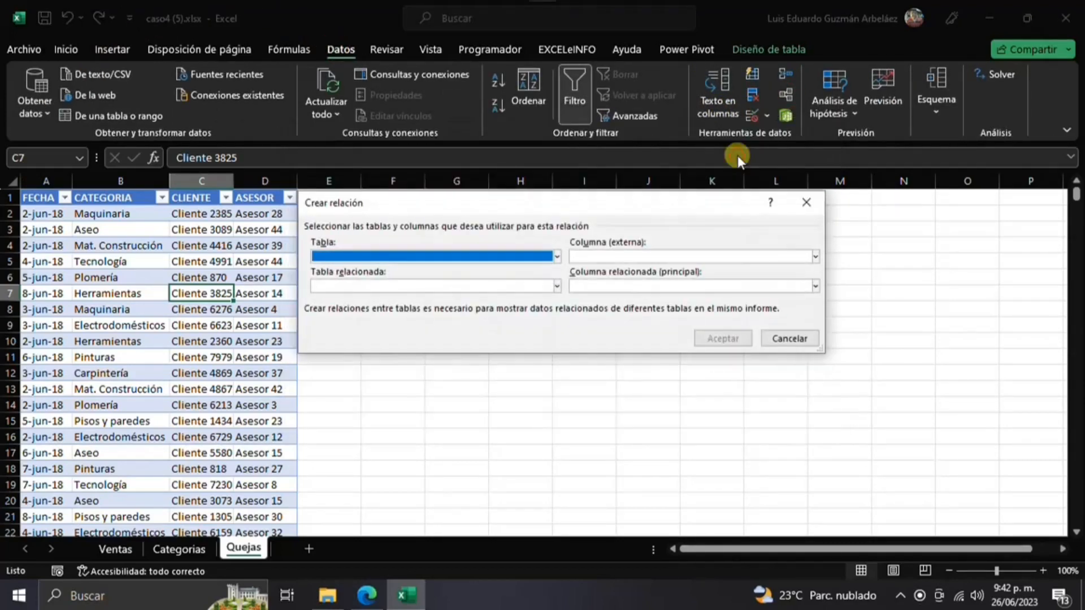
click(556, 256)
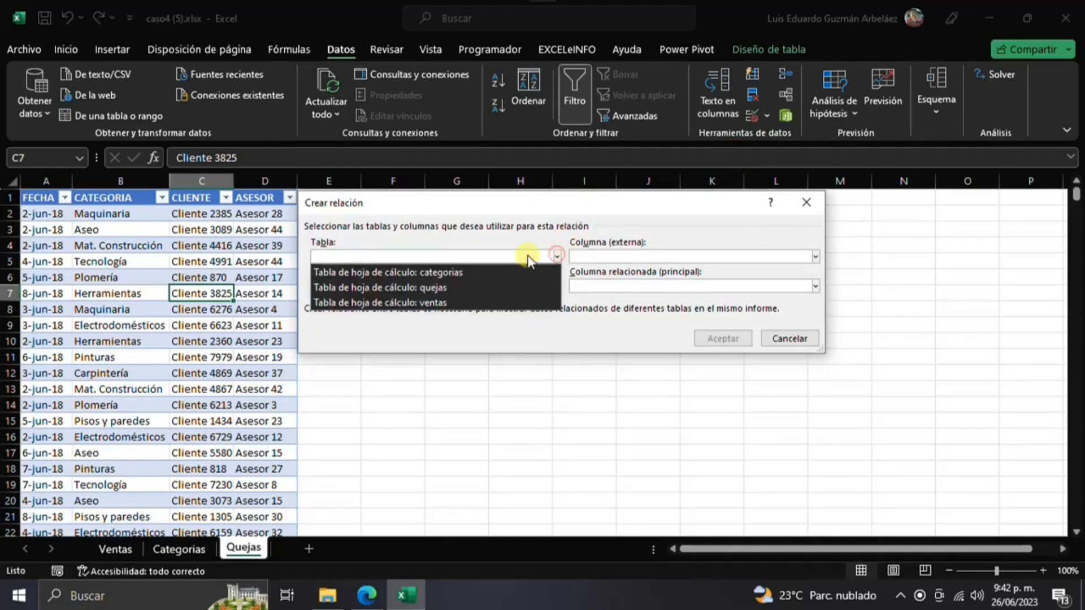
click(457, 302)
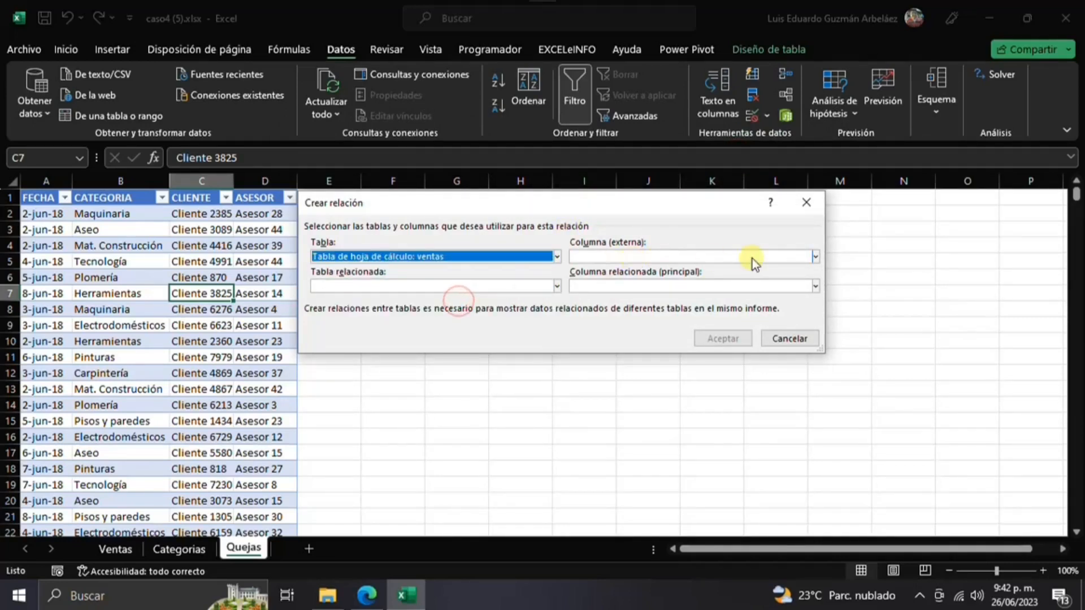
click(815, 256)
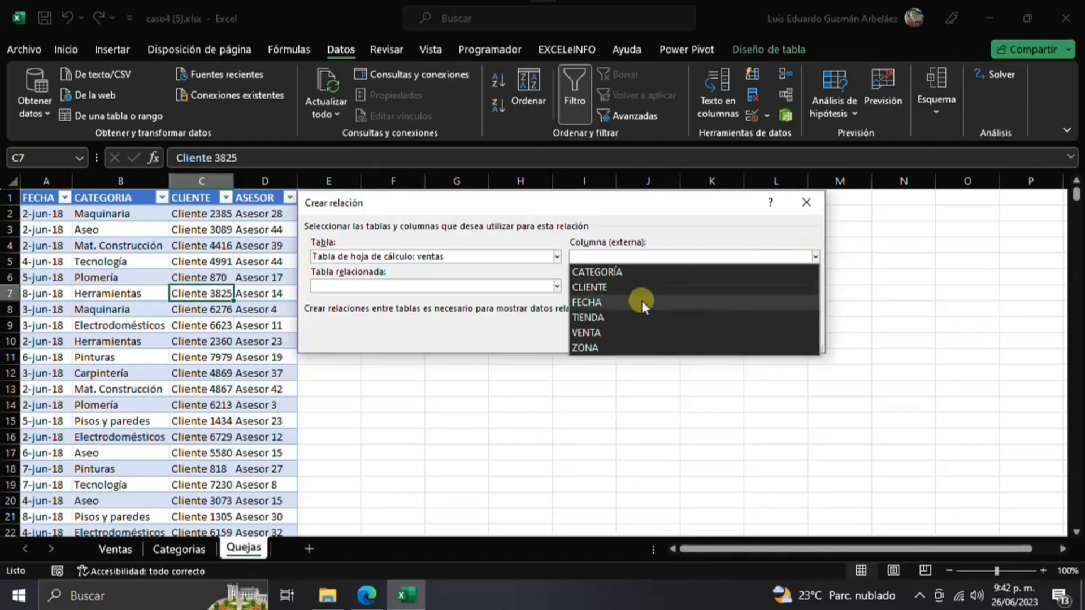
click(618, 271)
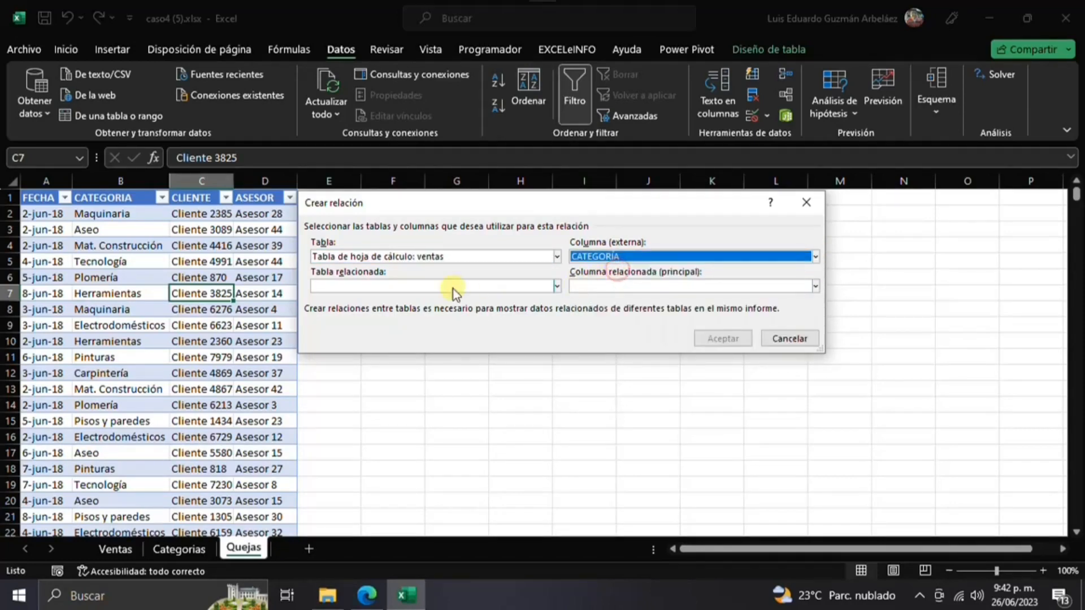
click(557, 286)
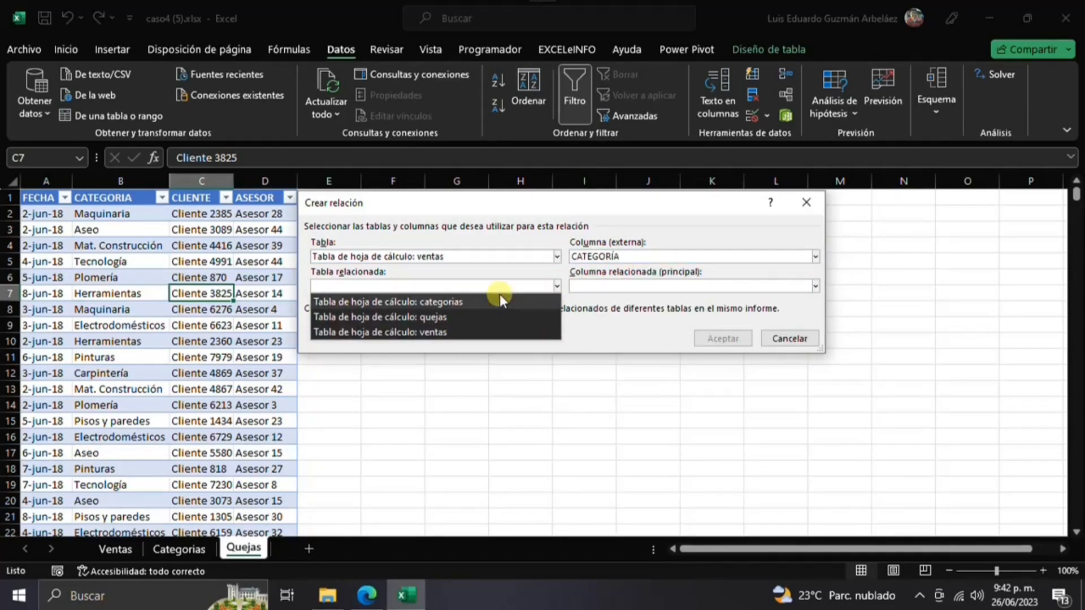
click(457, 301)
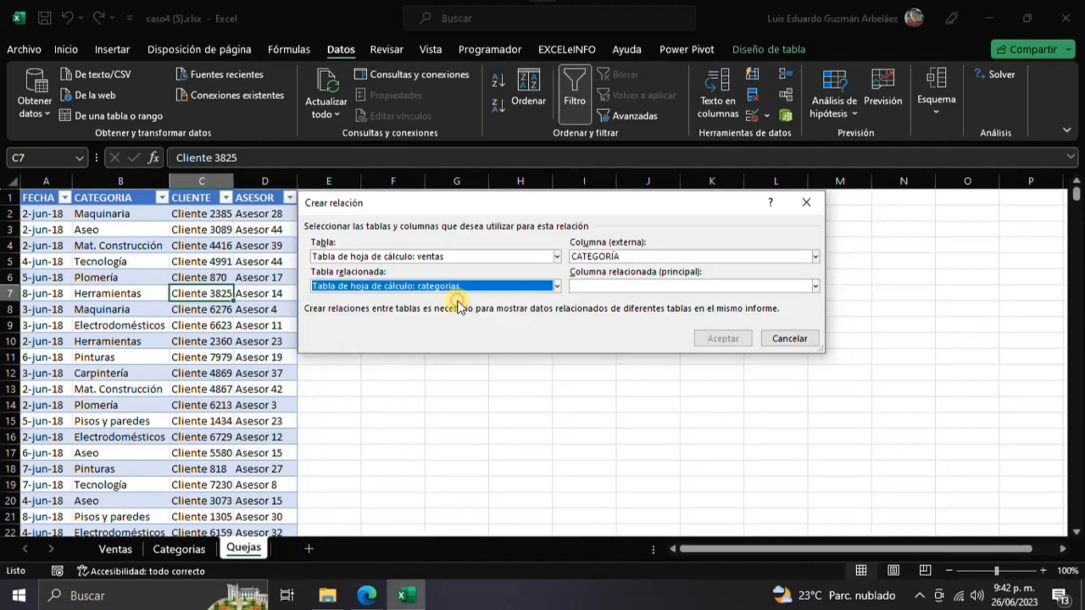
click(815, 284)
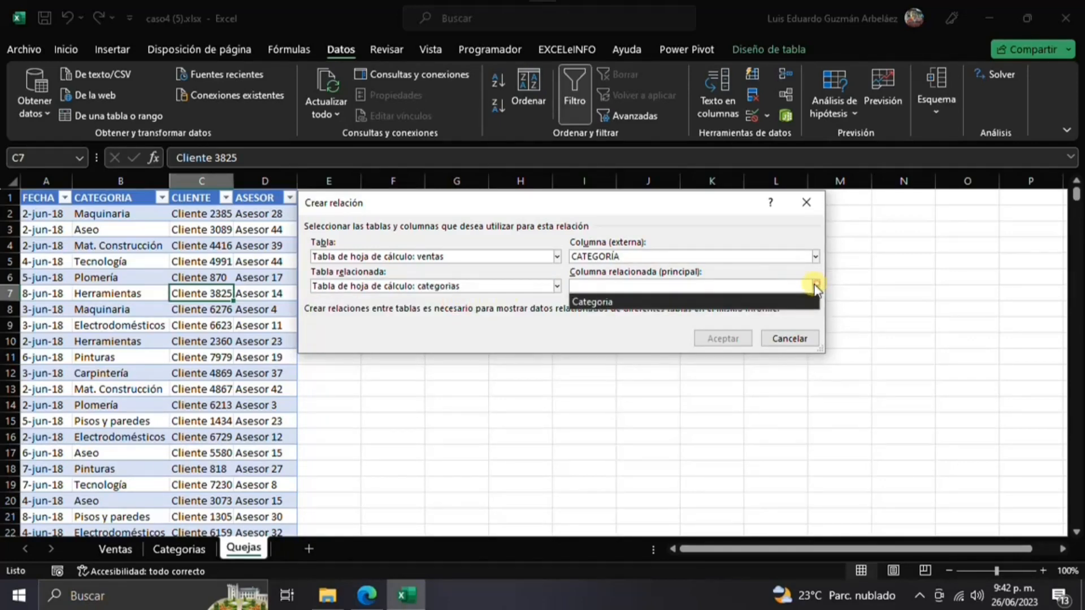
click(639, 301)
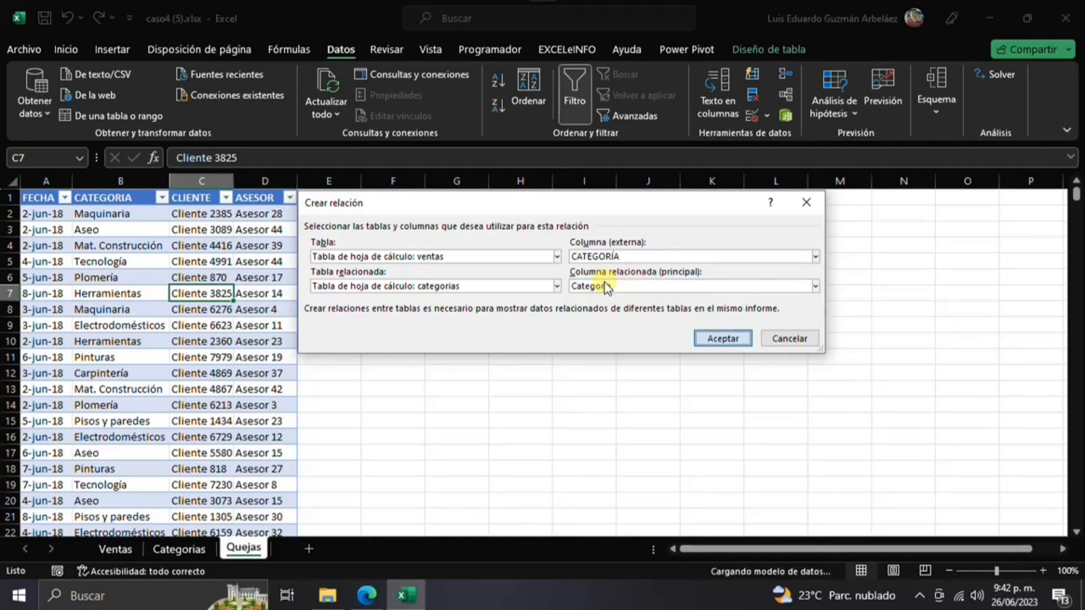
click(715, 338)
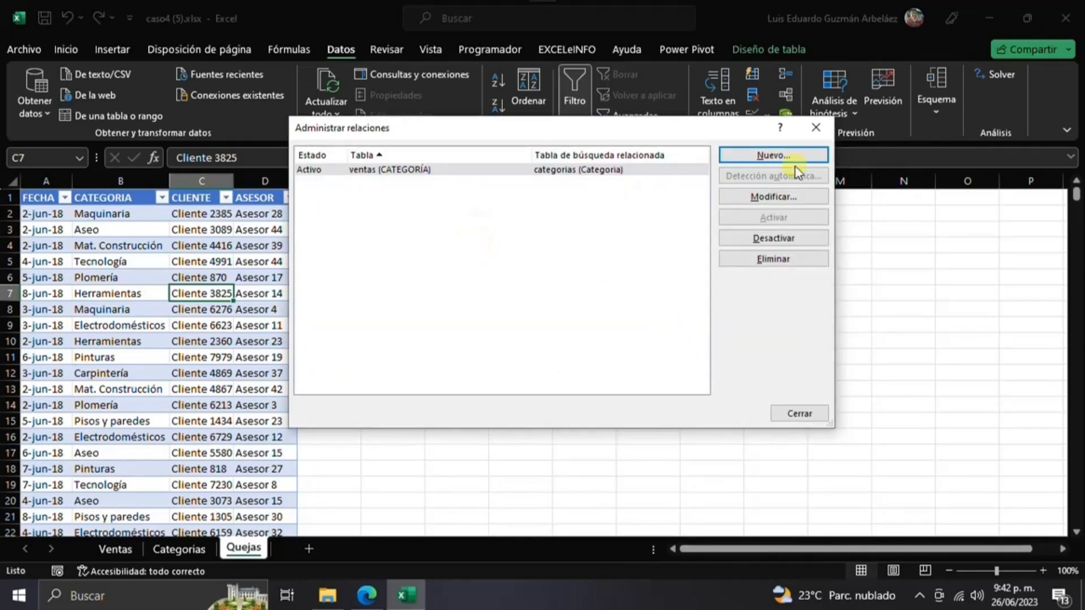
Step: Create a second relationship from the quejas table's CATEGORIA column to the Categoria column of categorias, and close the relationship manager
click(754, 158)
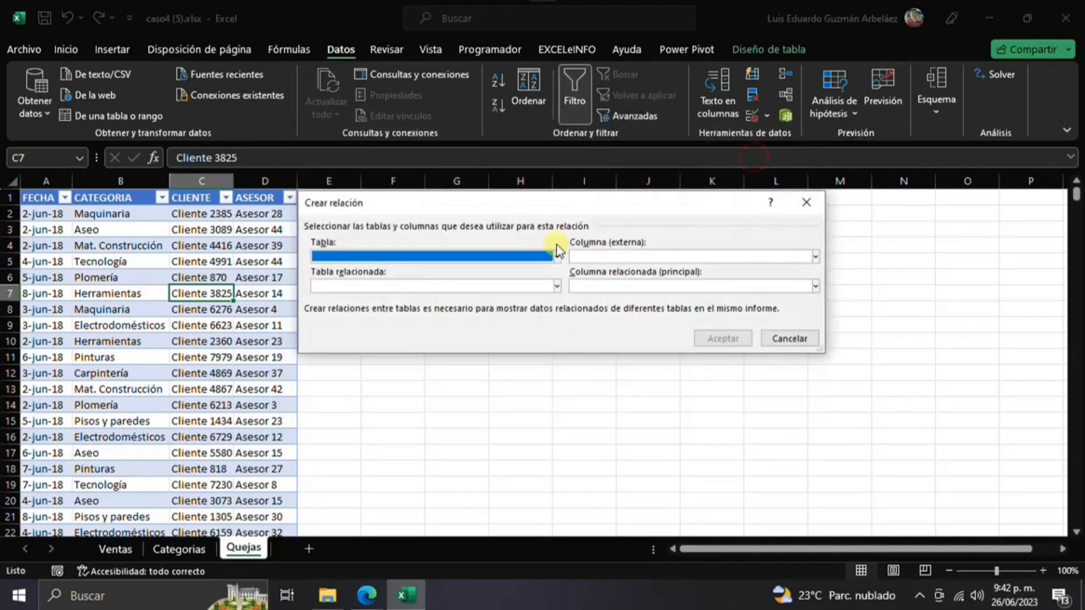
click(556, 257)
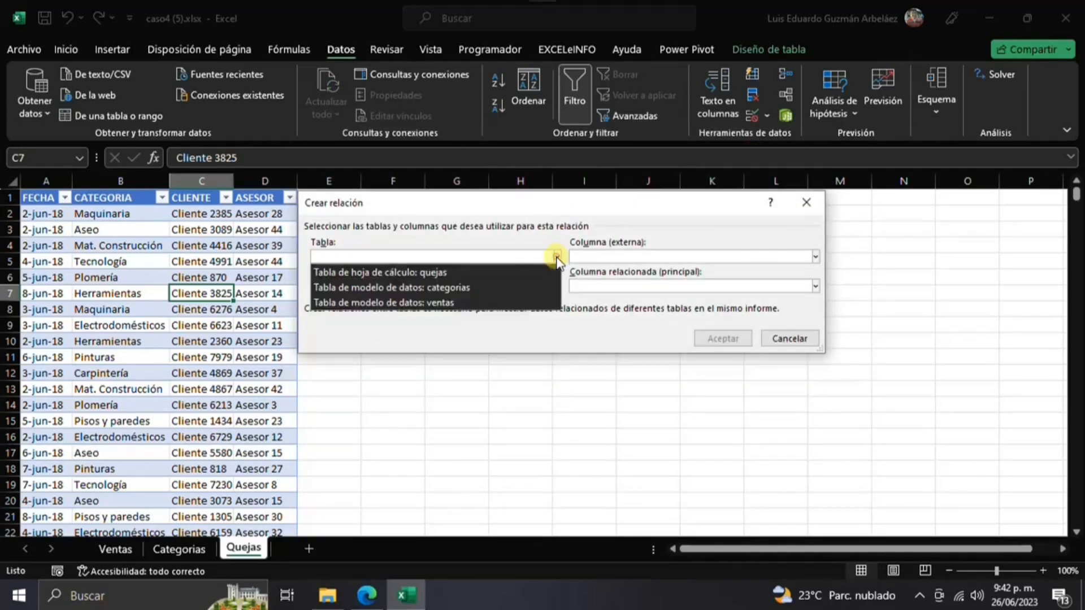
click(441, 272)
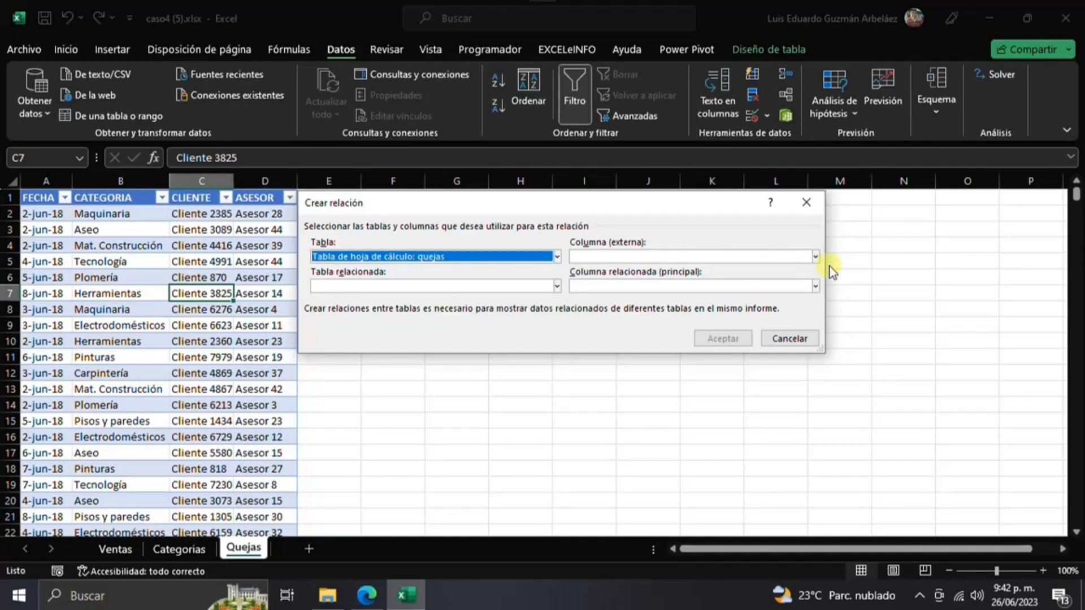
click(816, 258)
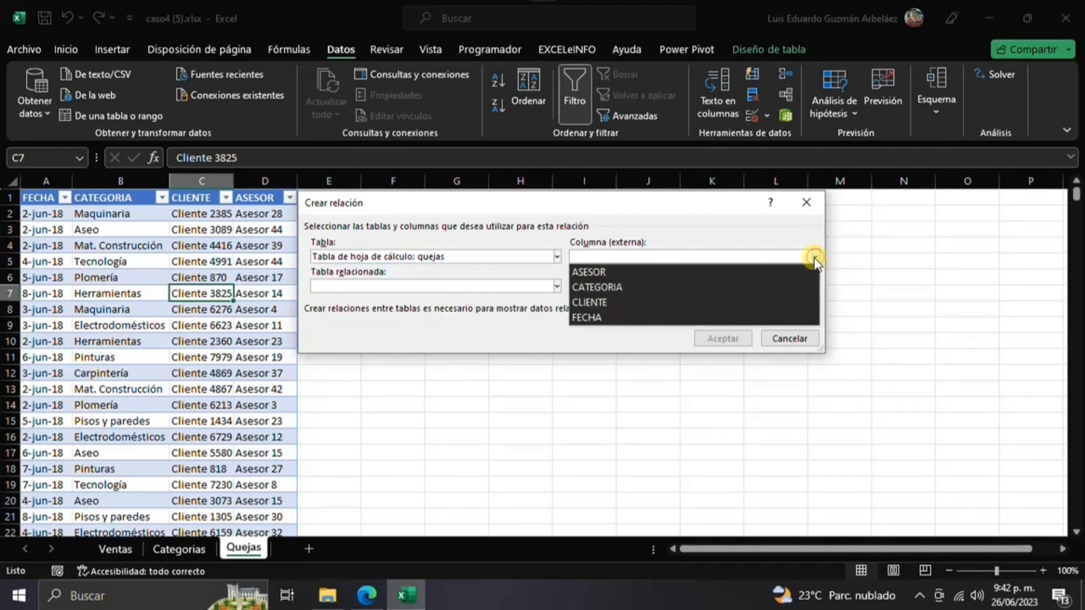
click(580, 286)
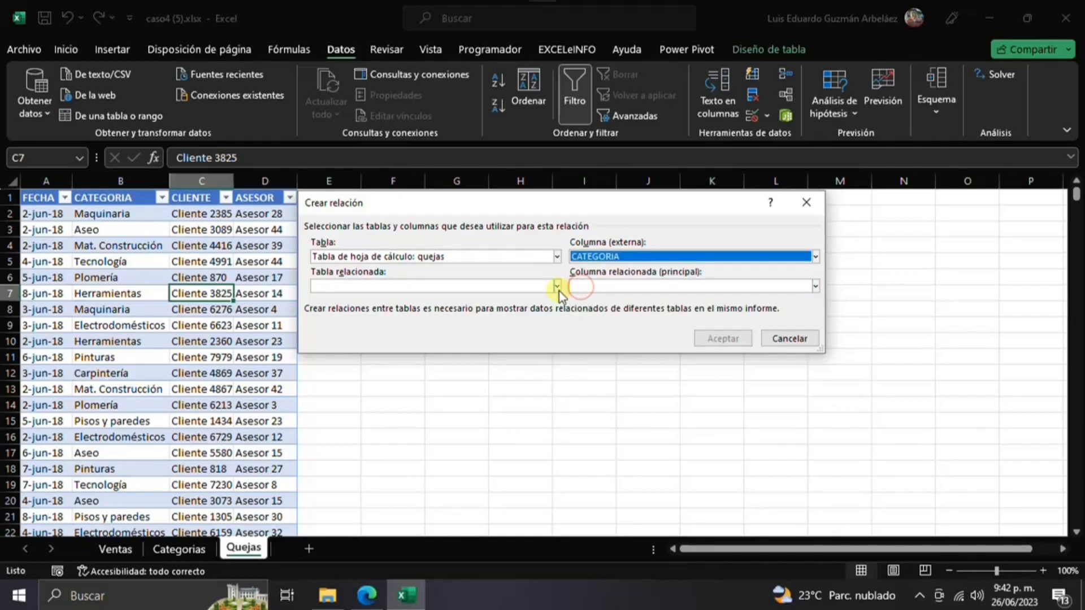
click(557, 286)
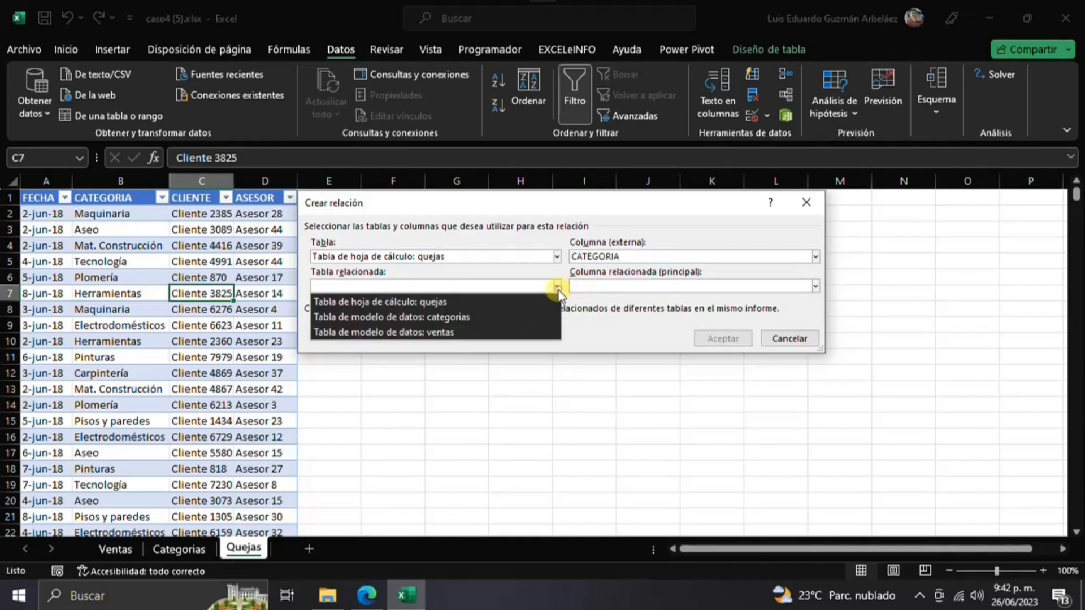
click(431, 317)
click(816, 286)
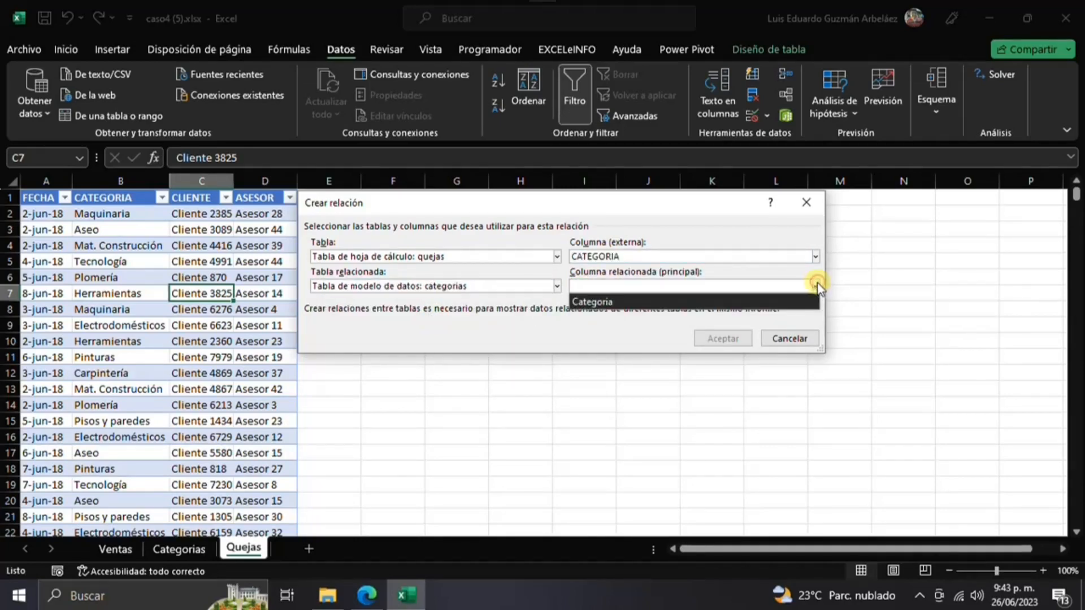
click(629, 300)
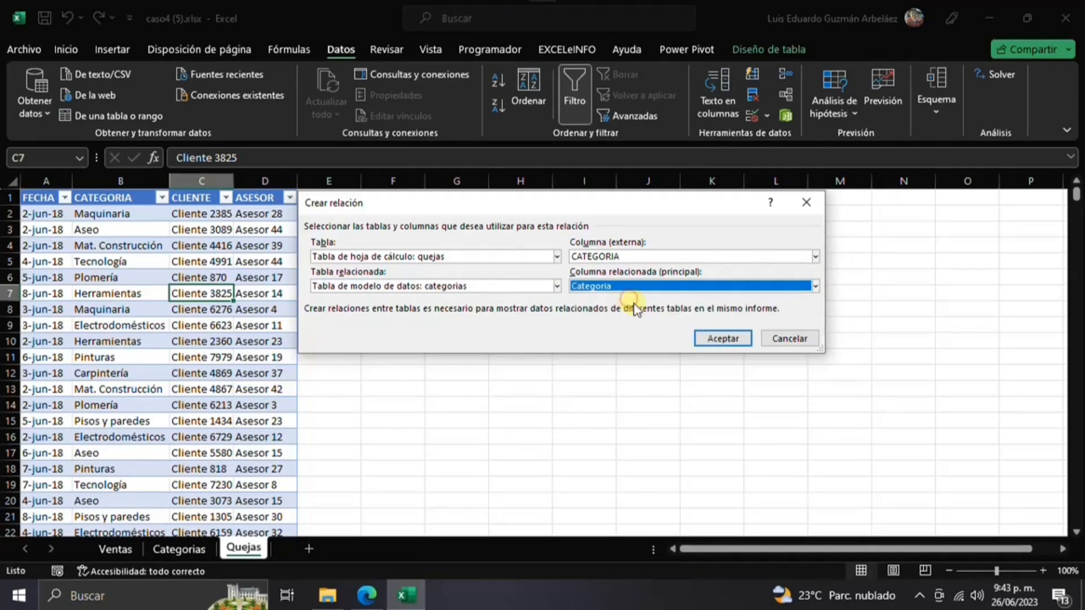
click(706, 338)
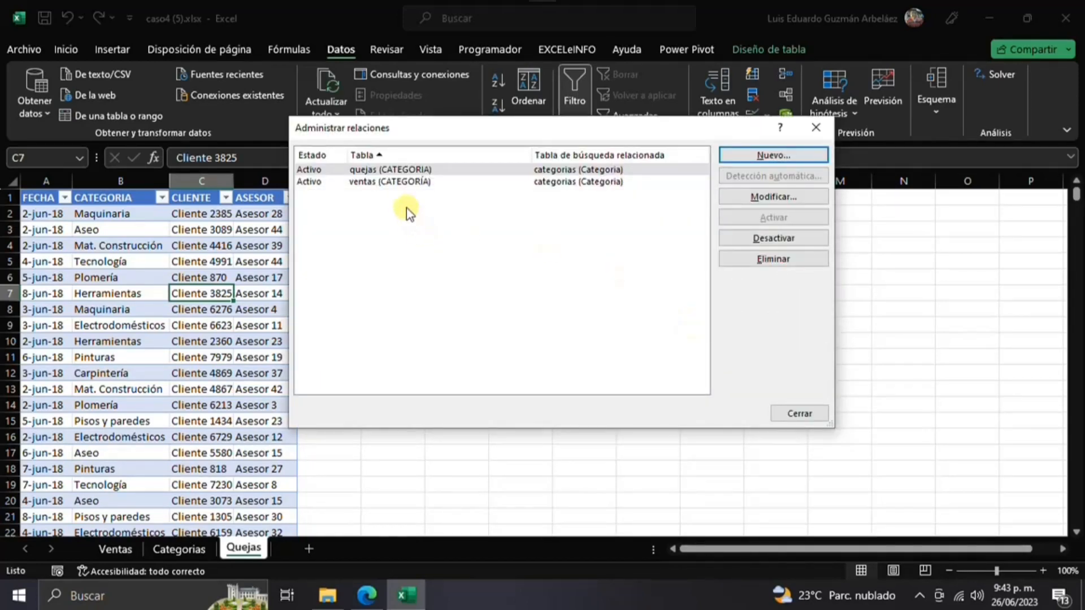
click(787, 412)
click(184, 344)
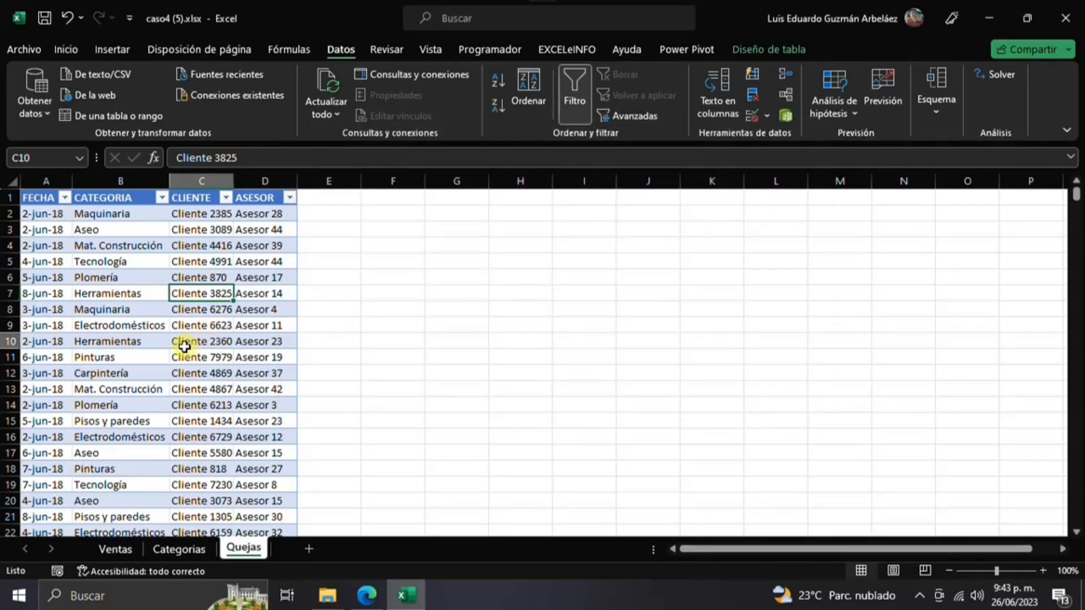
Step: Insert a pivot table from the ventas table on a new worksheet, adding the data to the data model
click(116, 548)
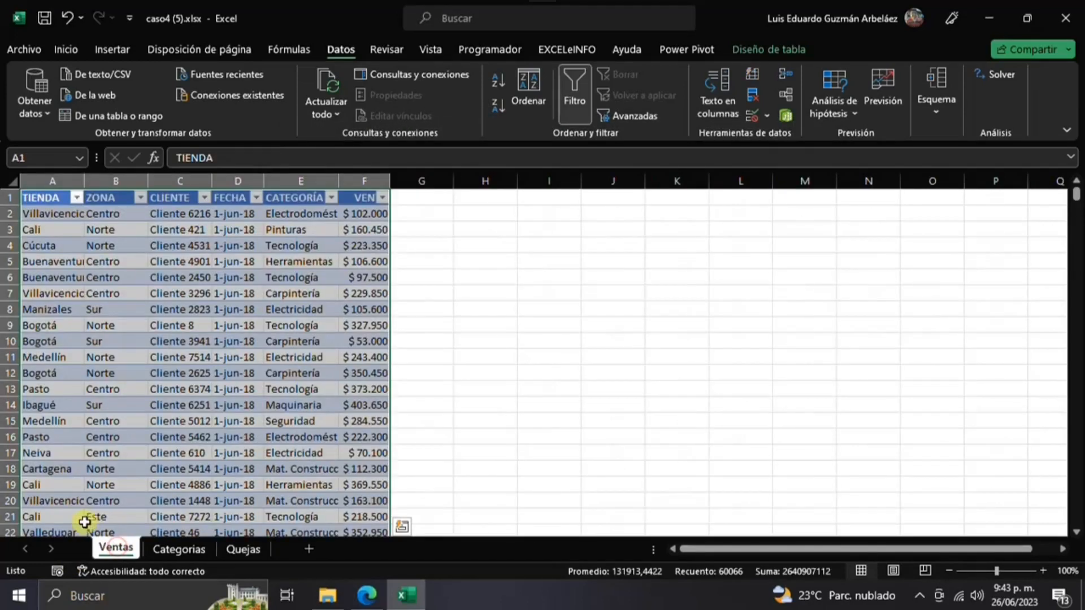
click(76, 354)
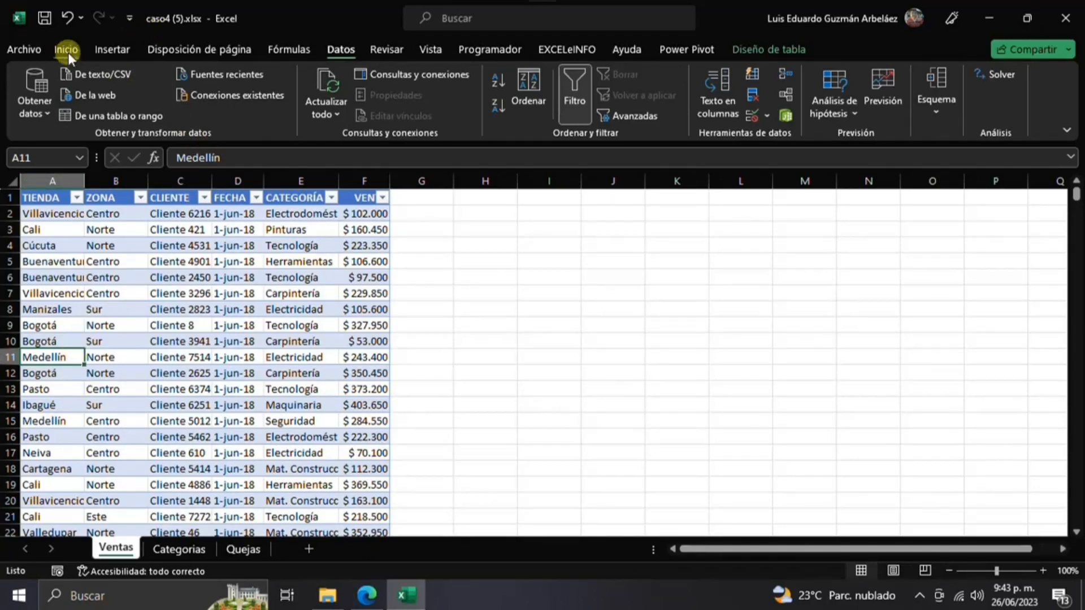
click(120, 48)
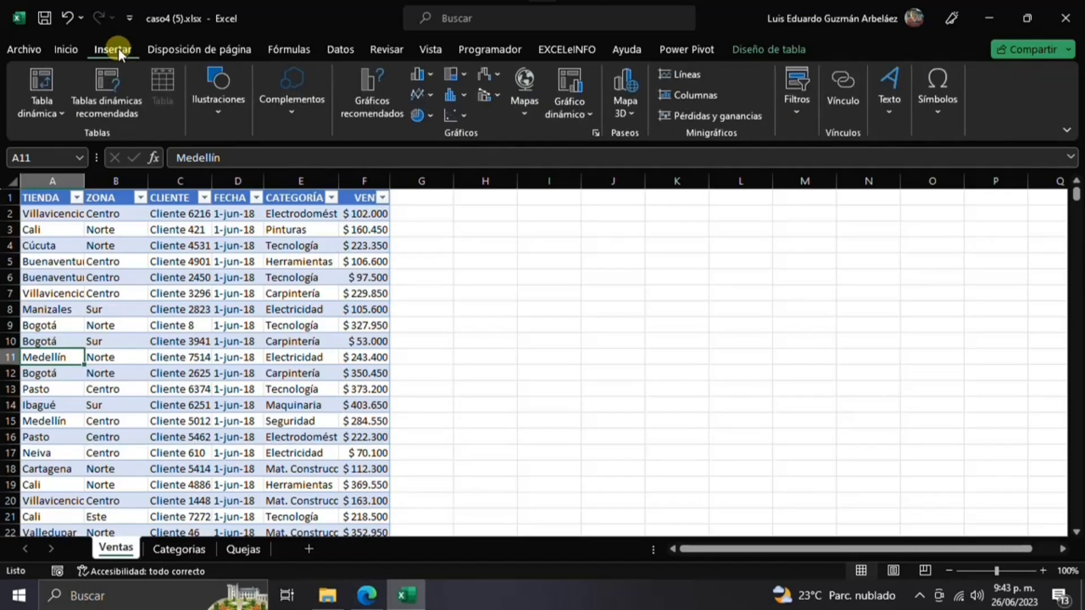
click(36, 81)
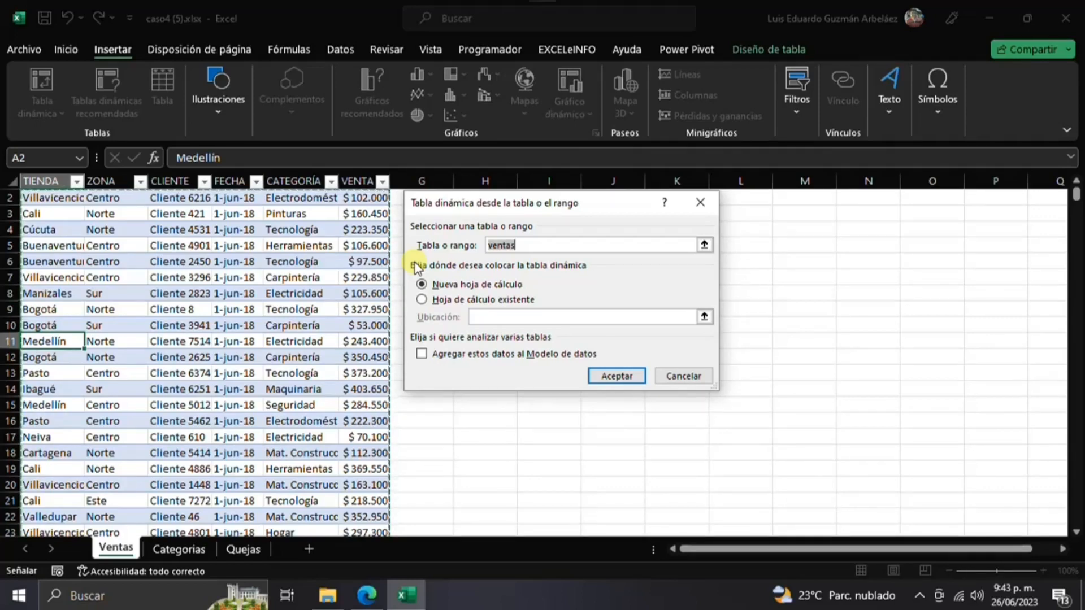
click(422, 356)
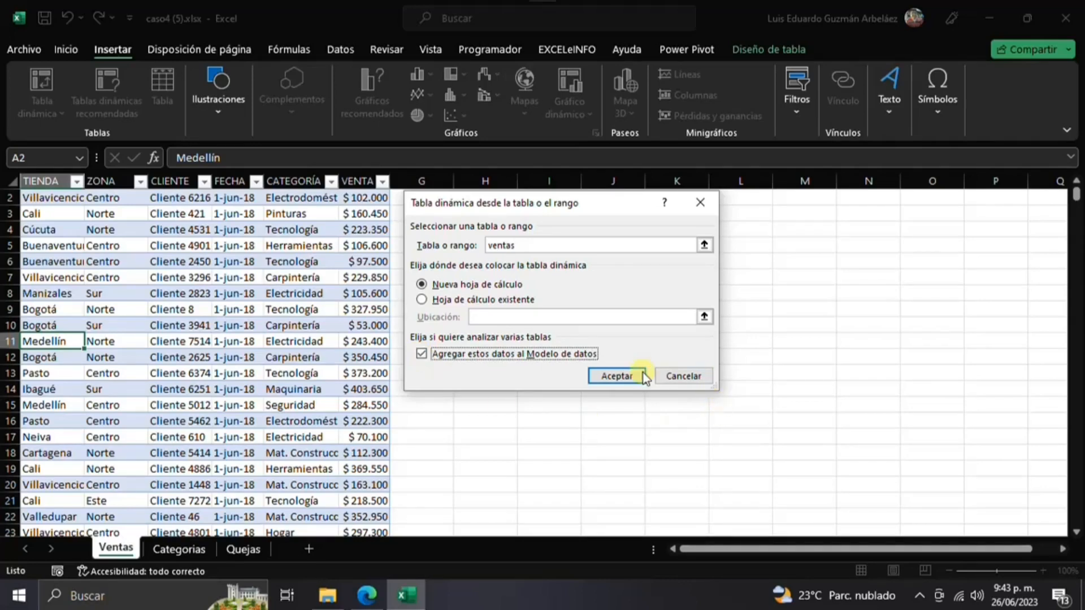
click(615, 375)
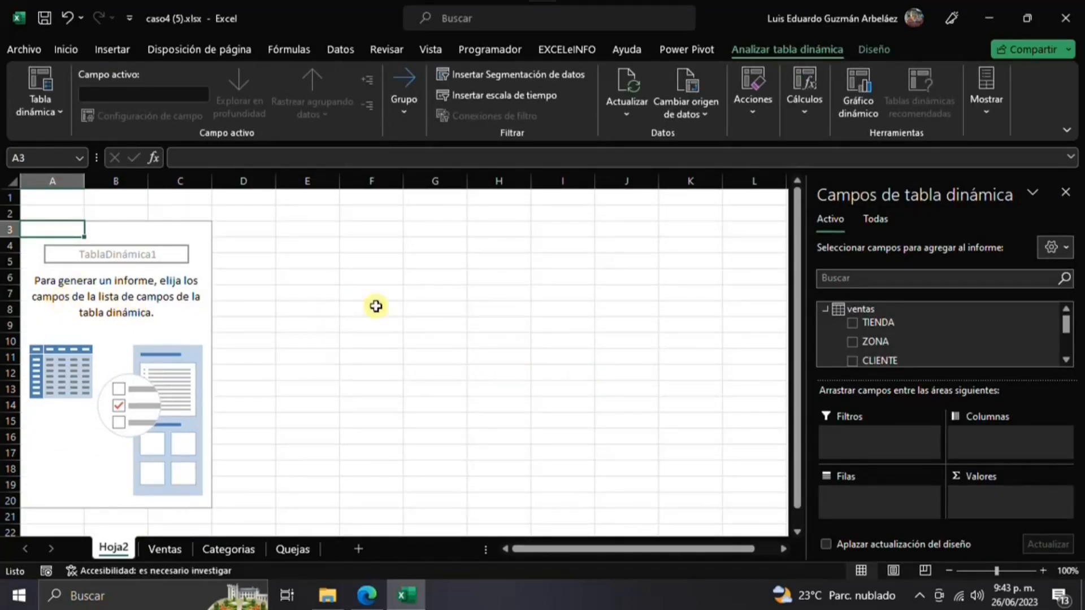
Step: Add TIENDA and ZONA as row fields and VENTA as a summed value in the ventas pivot table
click(852, 322)
click(852, 341)
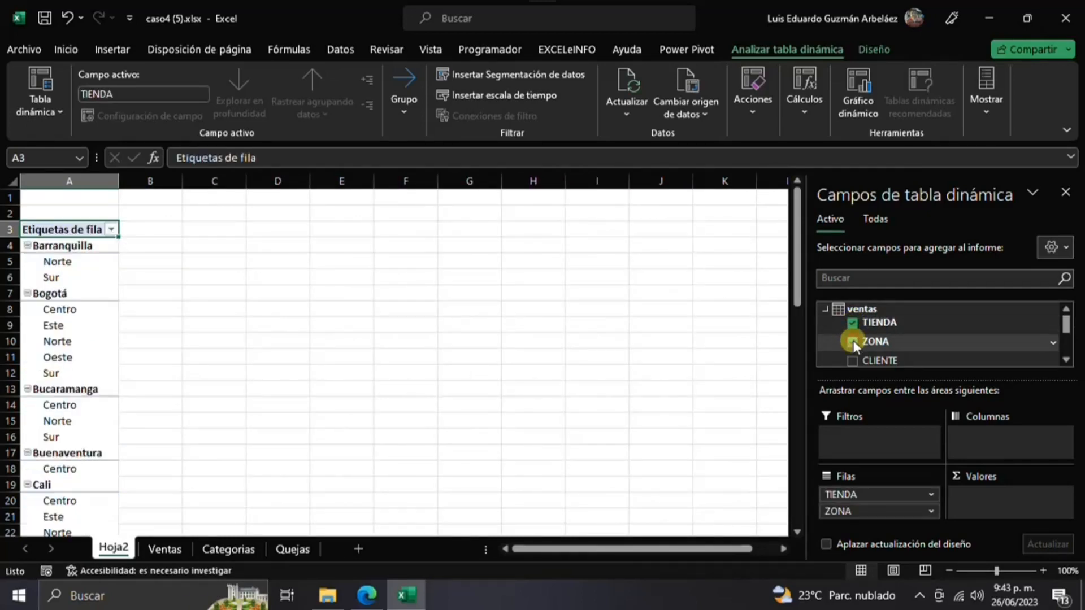
click(1066, 360)
click(1065, 361)
click(1066, 360)
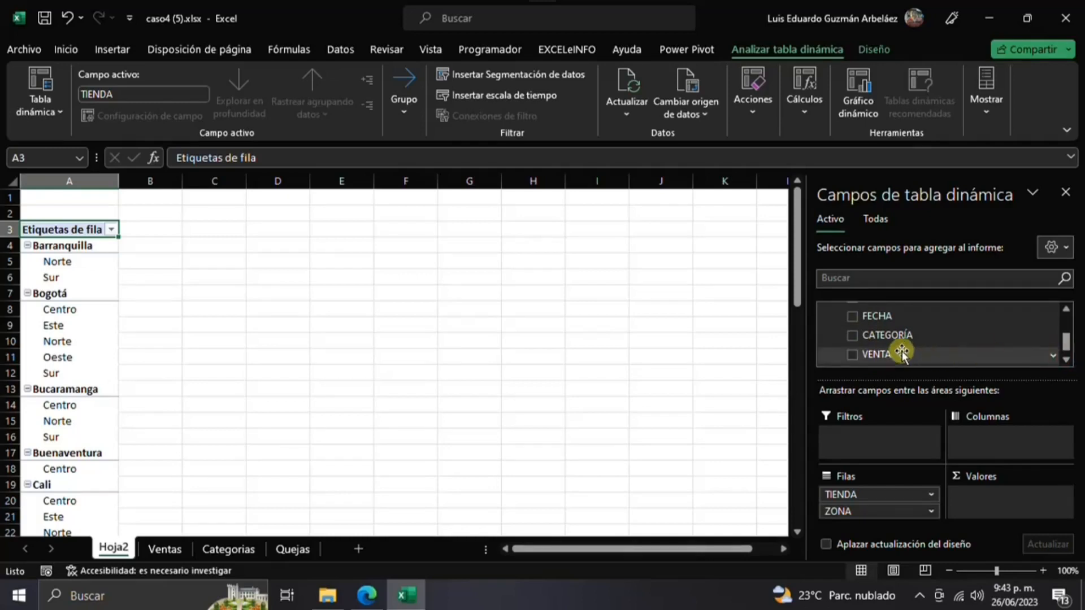
click(852, 355)
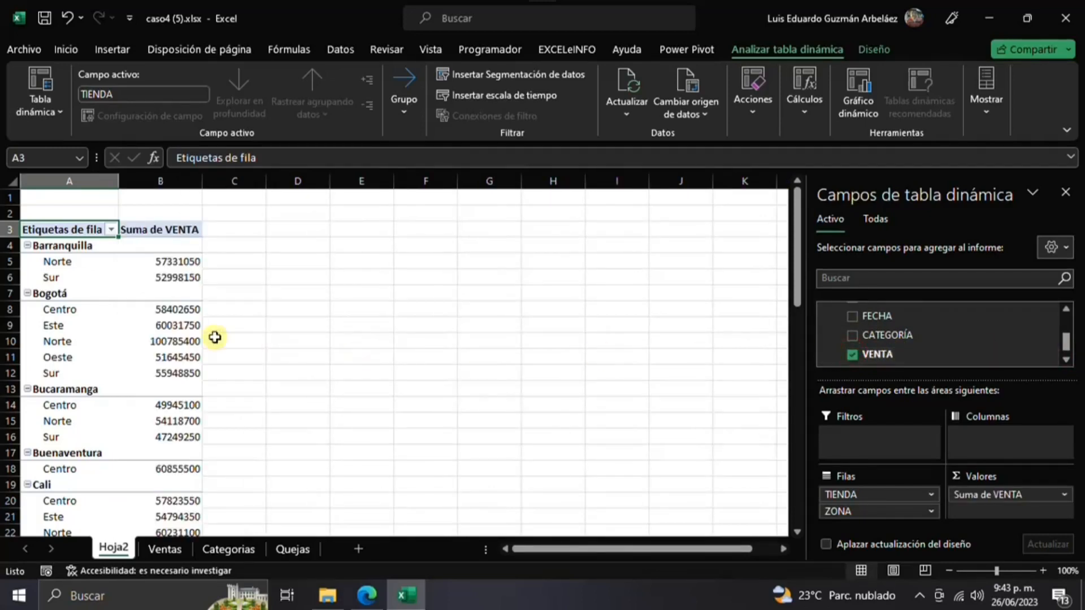
Step: Format the Suma de VENTA values as currency (Moneda) with 0 decimal places
click(164, 326)
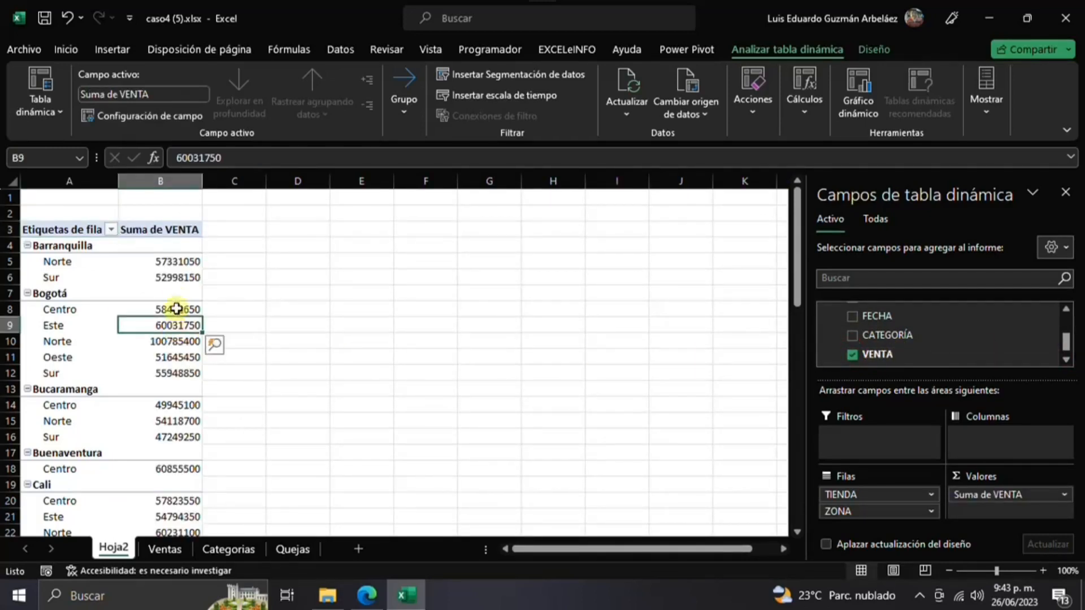
right_click(177, 309)
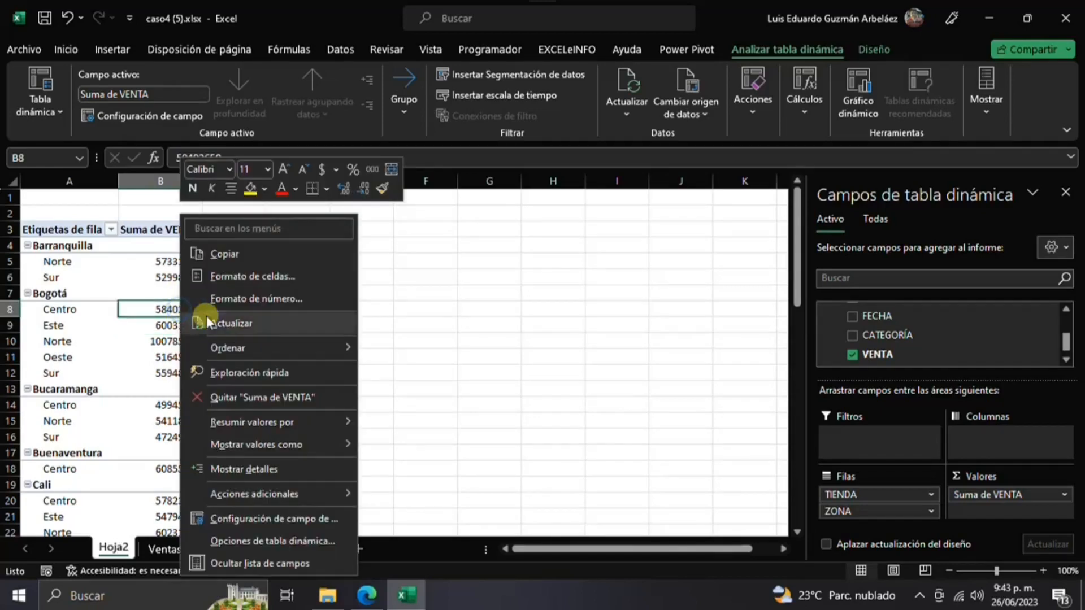
click(238, 300)
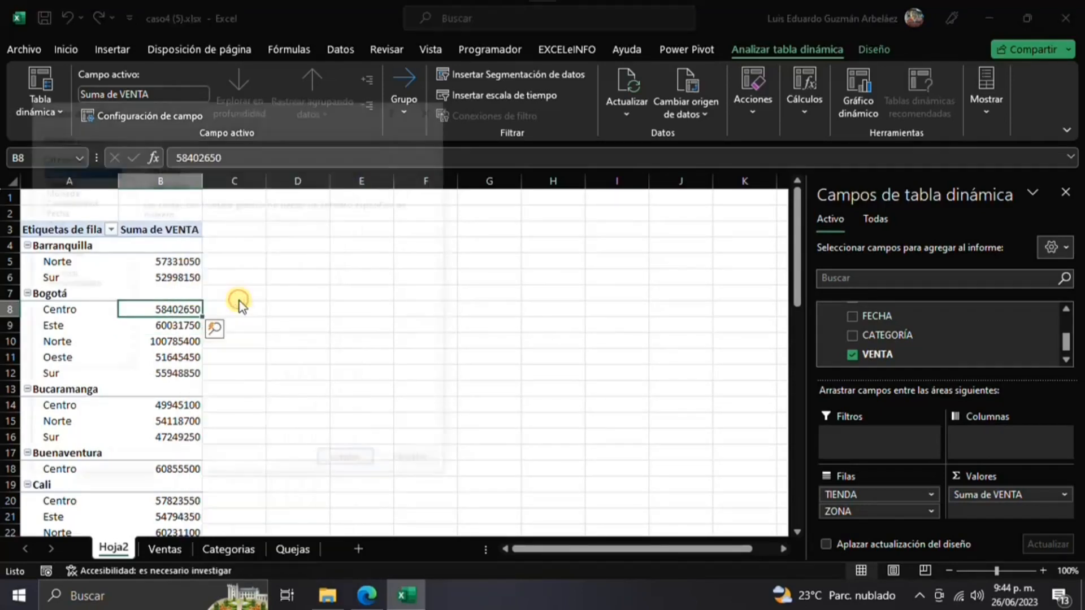
click(54, 191)
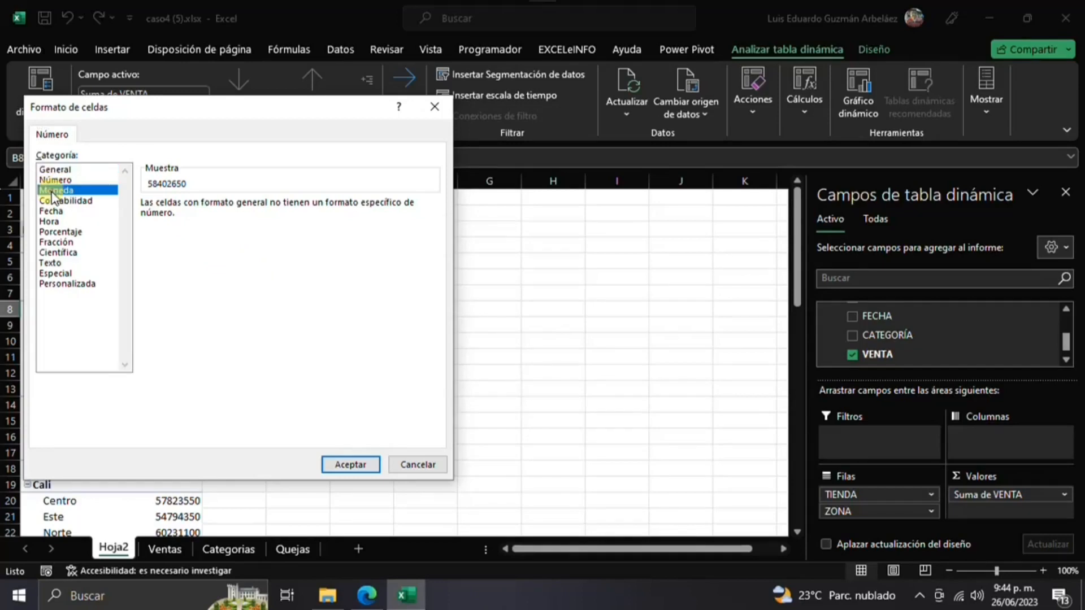
click(275, 207)
click(275, 207)
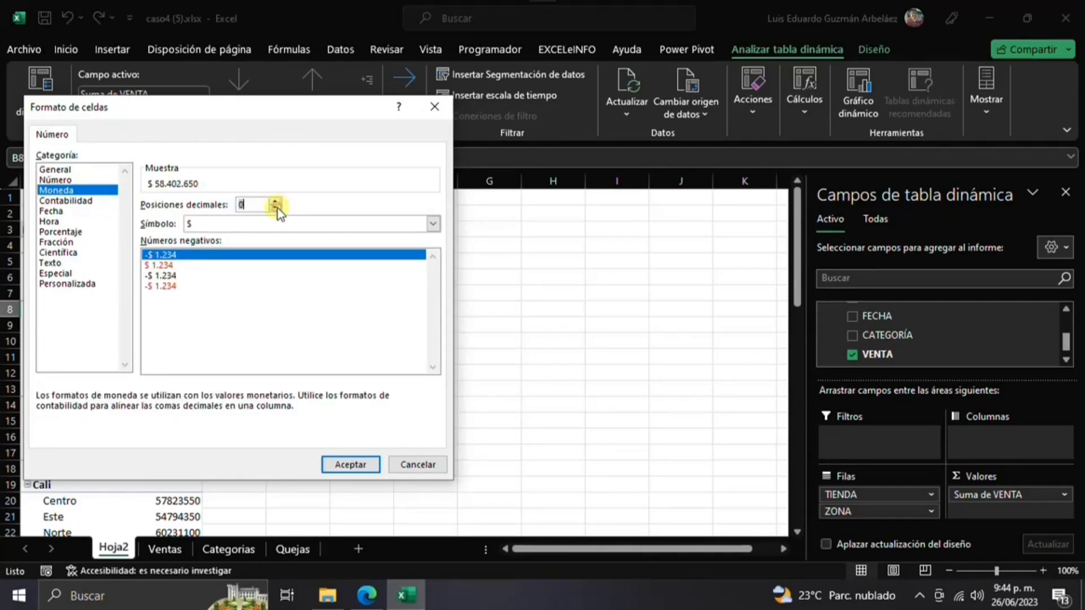
click(333, 464)
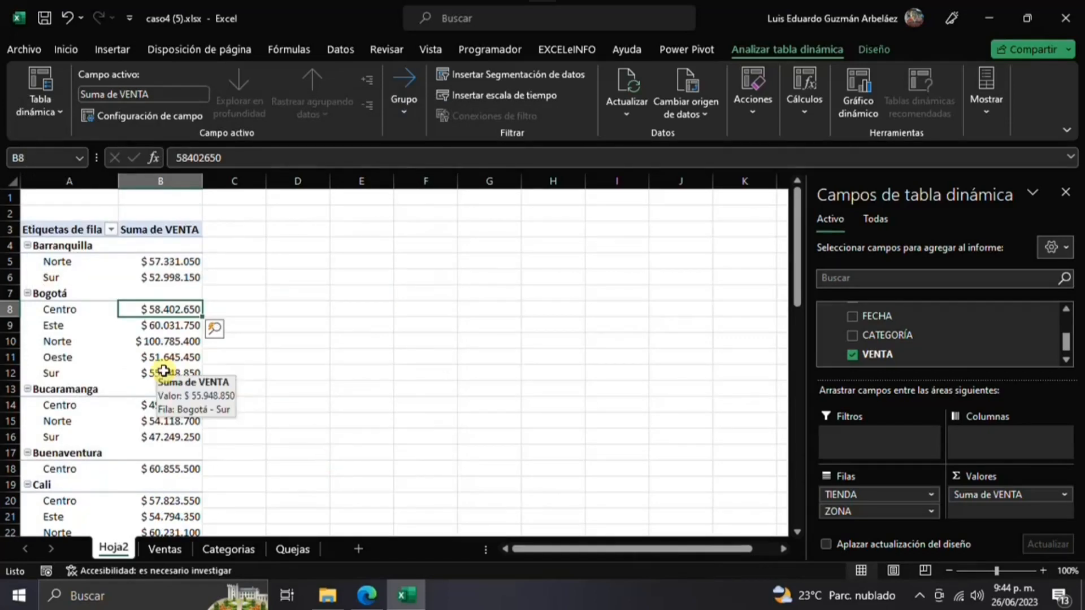
click(163, 370)
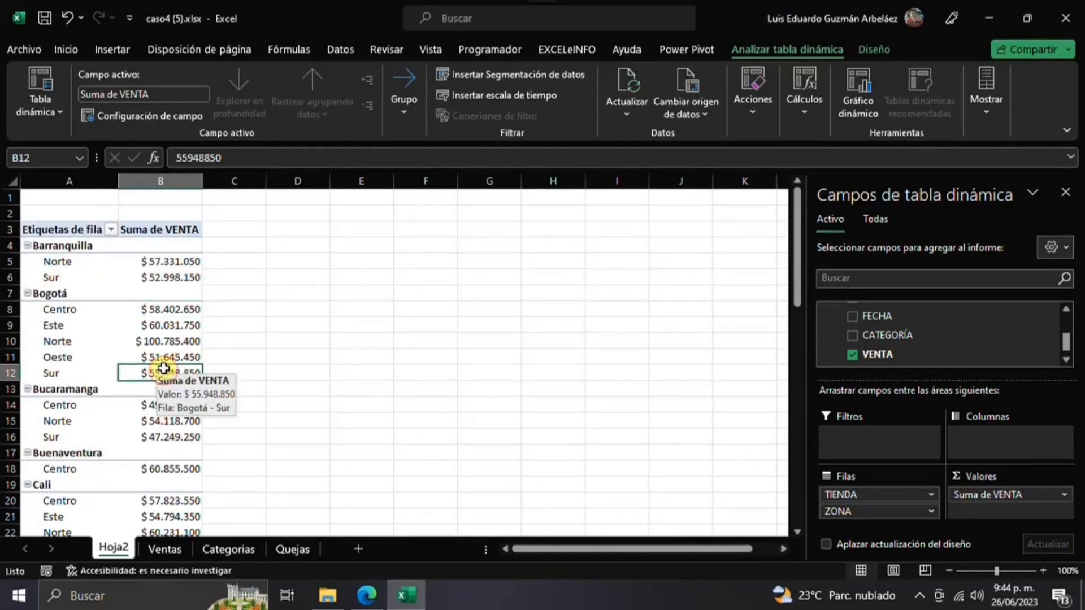
Step: Rename the pivot table's sheet as Resumen
double_click(115, 553)
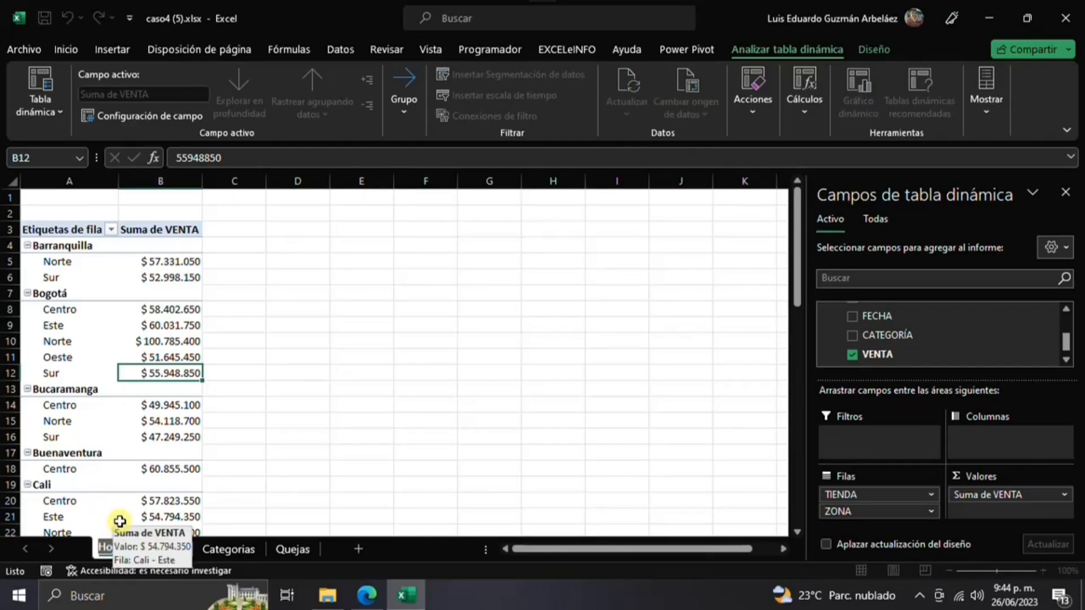
text(Resumen)
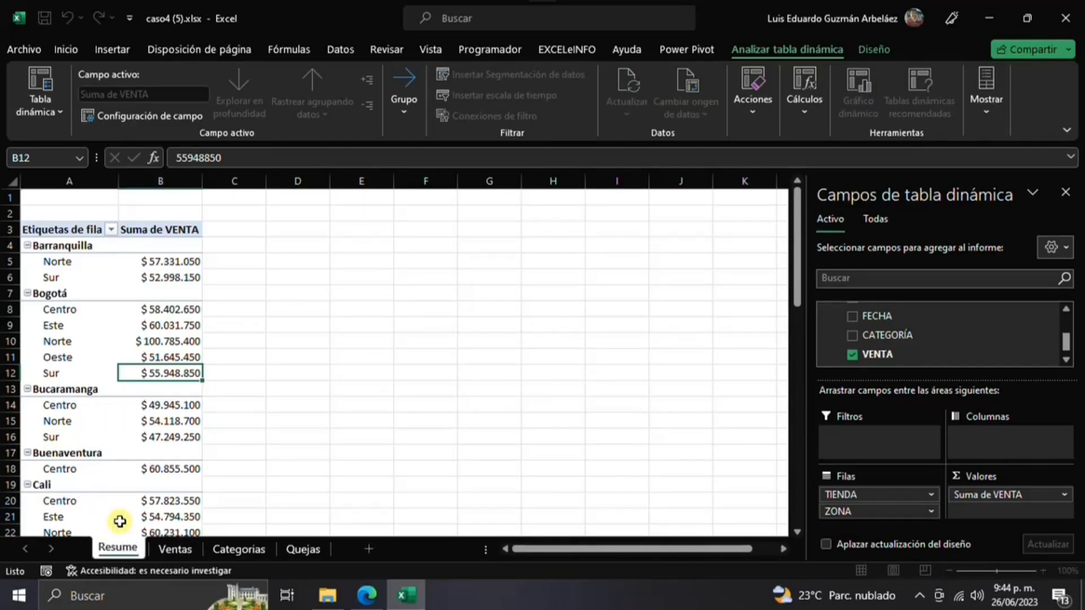
key(Return)
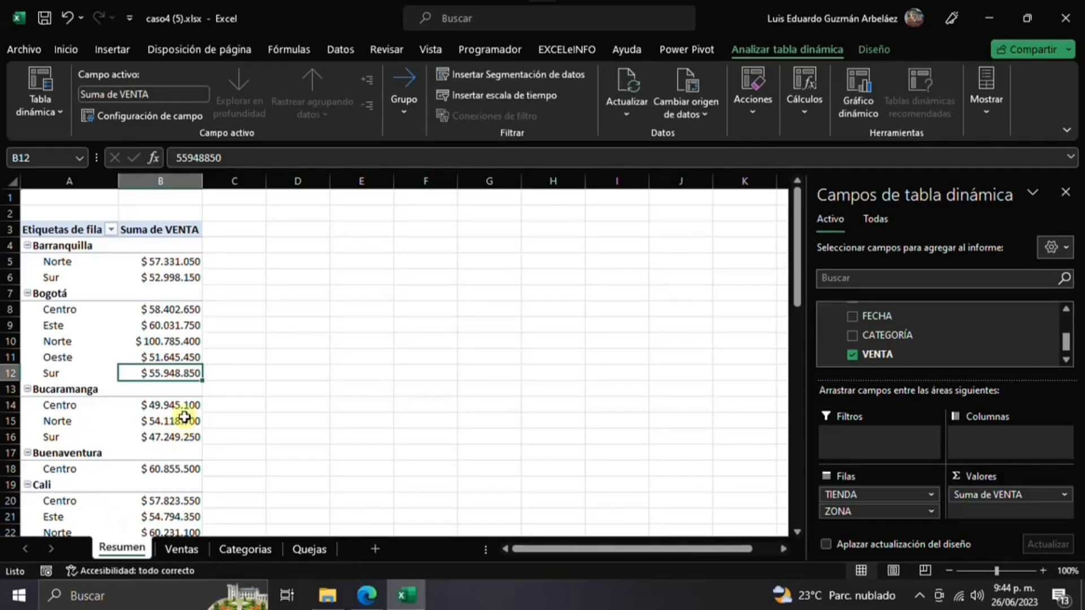
Step: Insert a pivot table from the quejas table at cell D3 of the Resumen sheet, adding the data to the data model
click(225, 299)
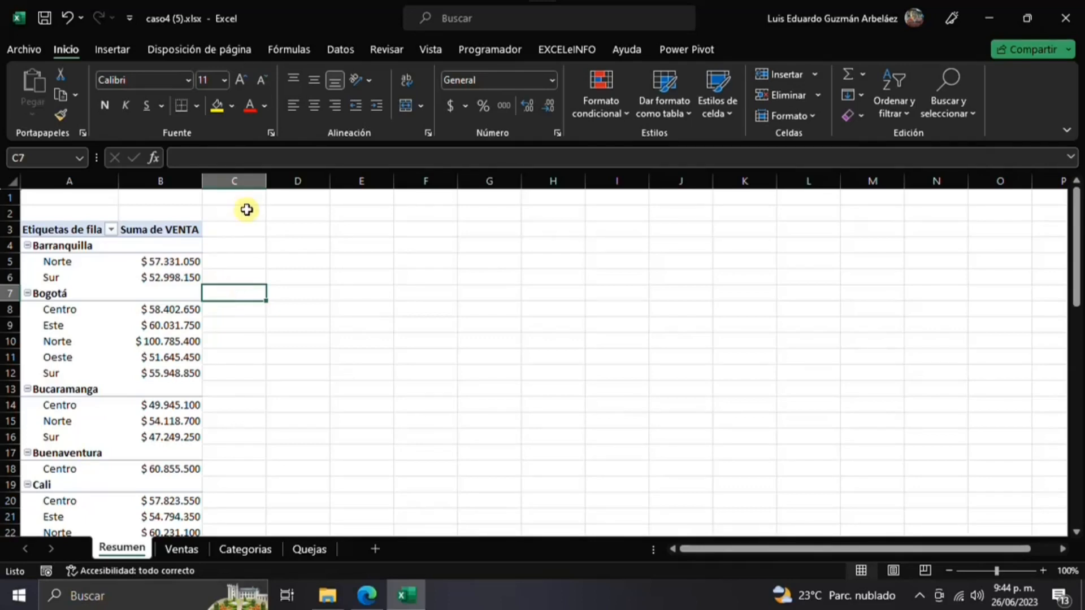
click(287, 231)
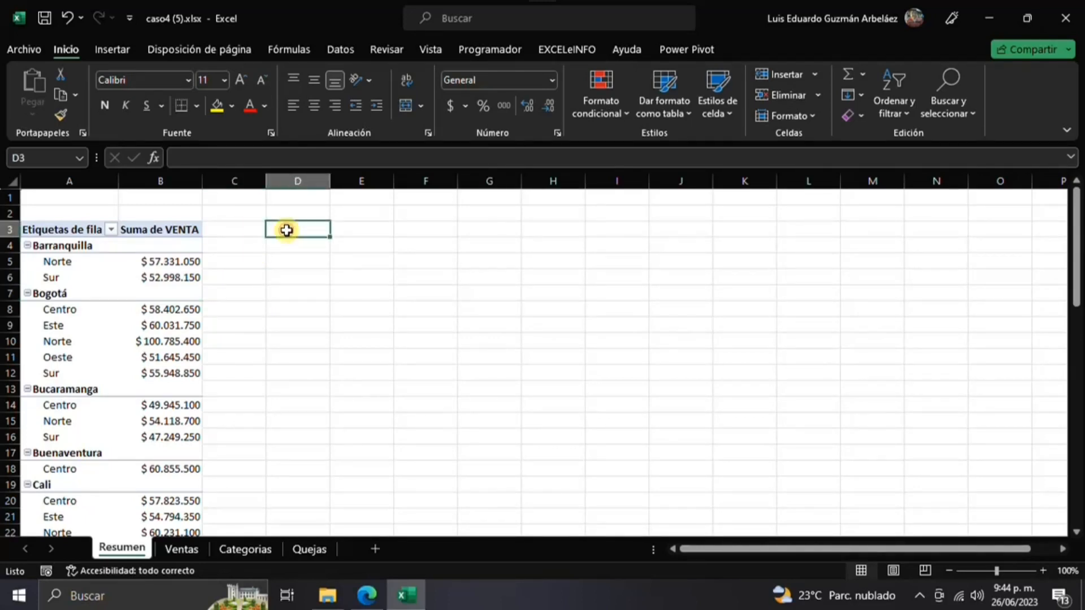
click(304, 551)
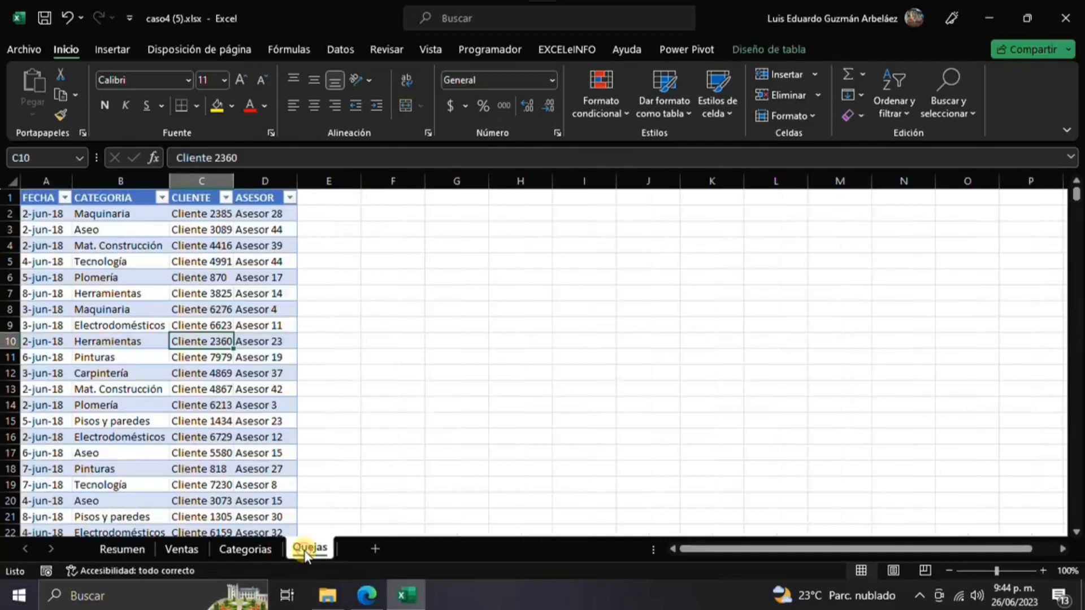
click(191, 277)
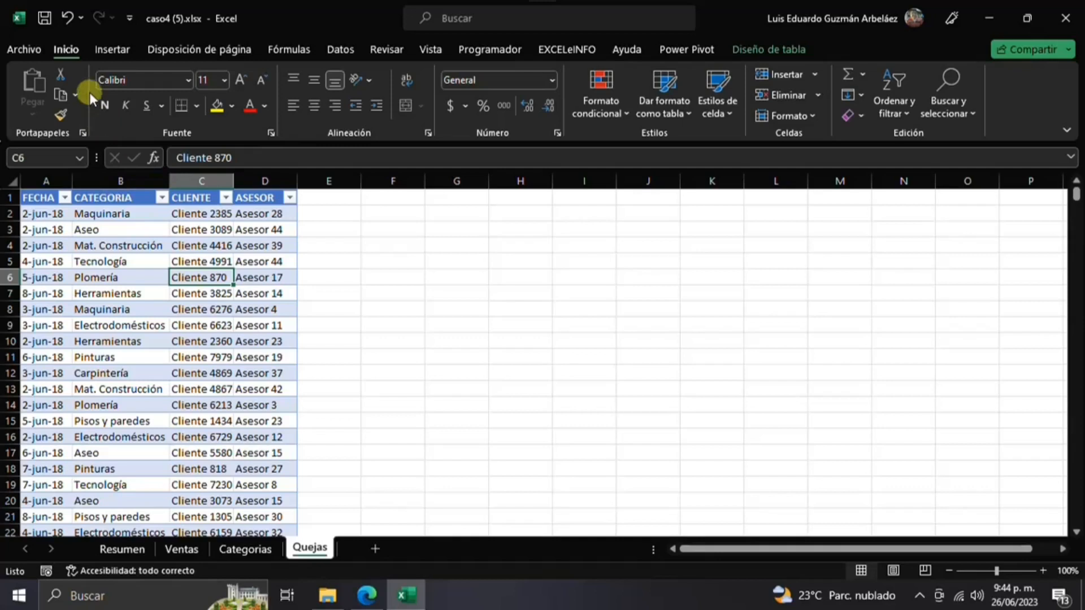
click(110, 51)
click(36, 83)
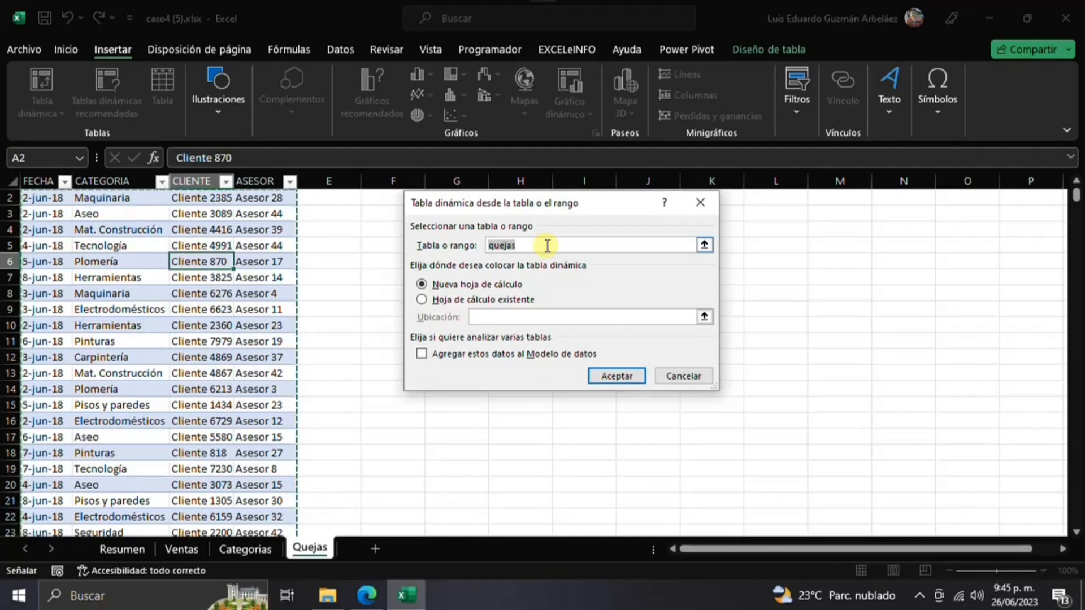
click(423, 299)
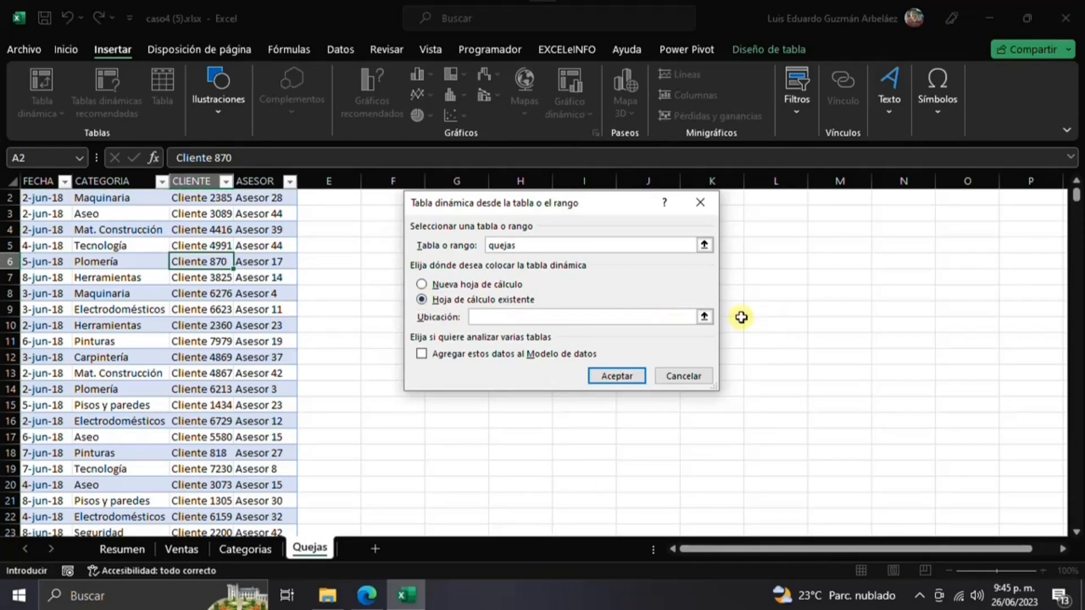
click(704, 318)
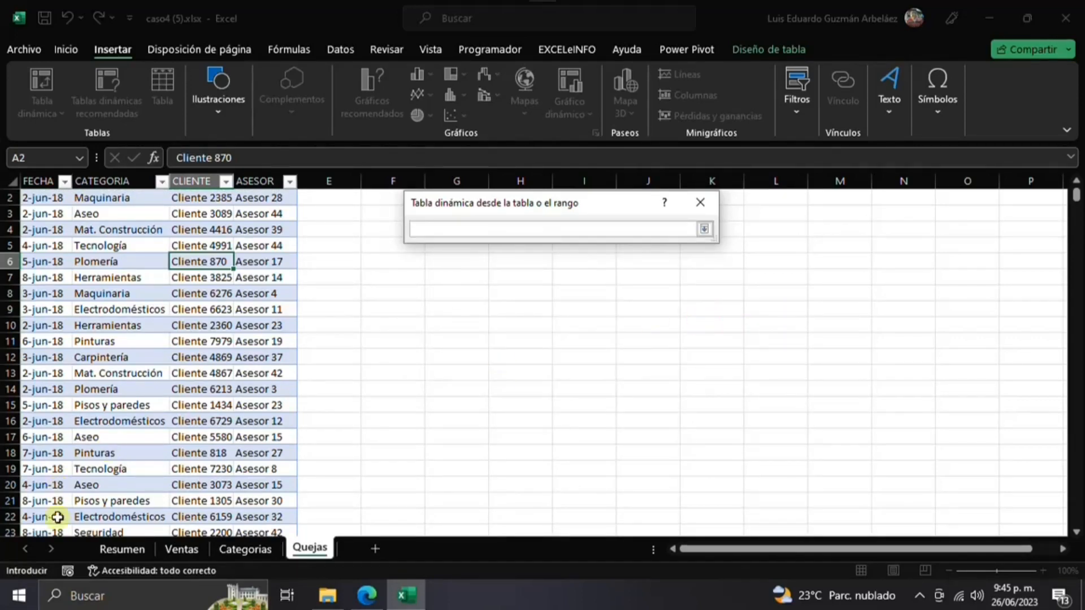
click(113, 550)
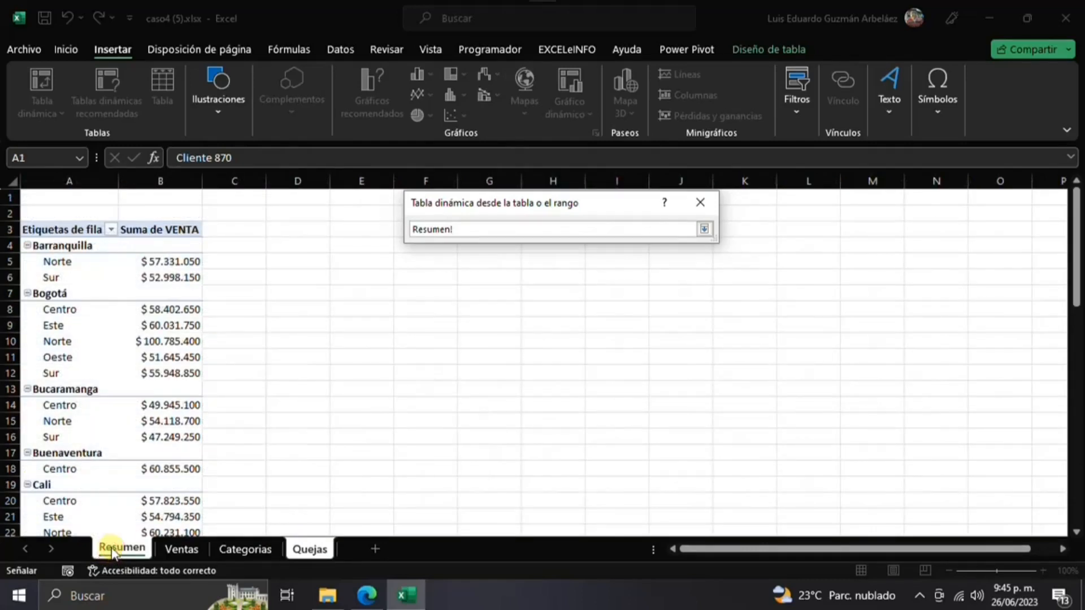
click(284, 229)
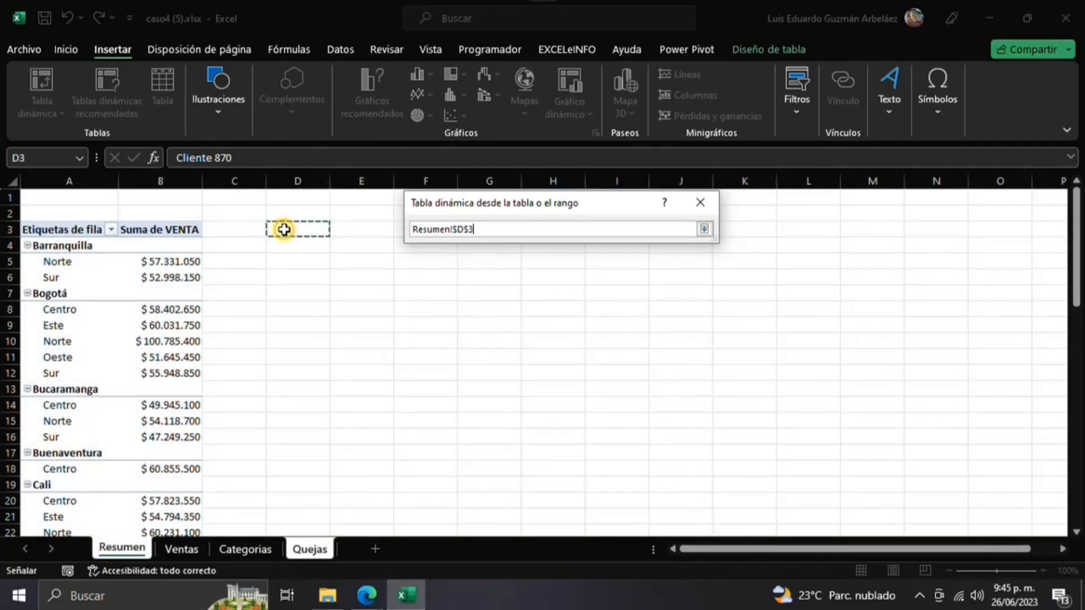
click(704, 229)
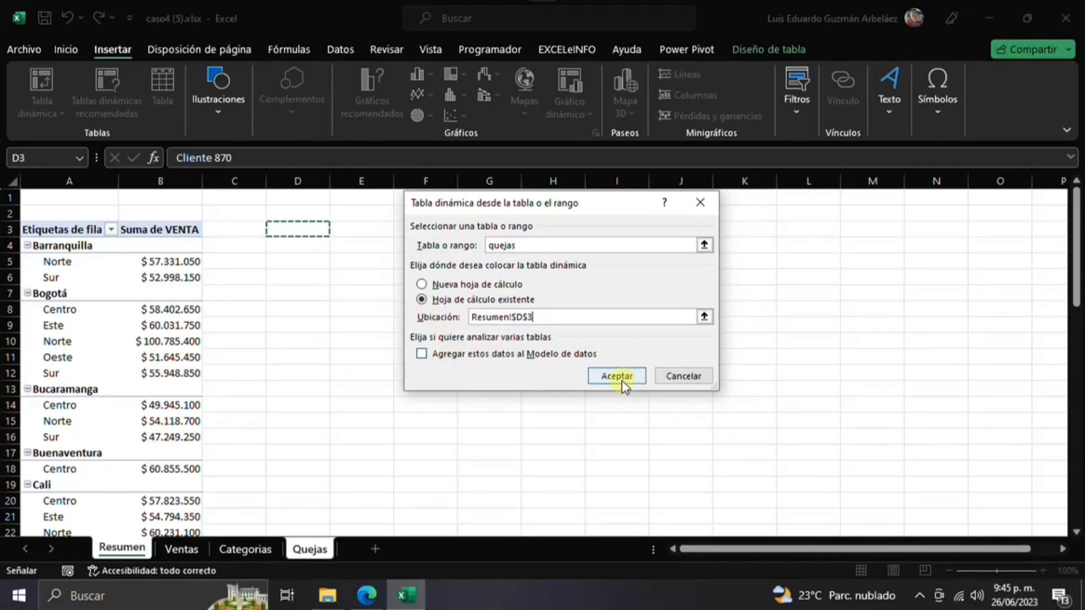
click(422, 354)
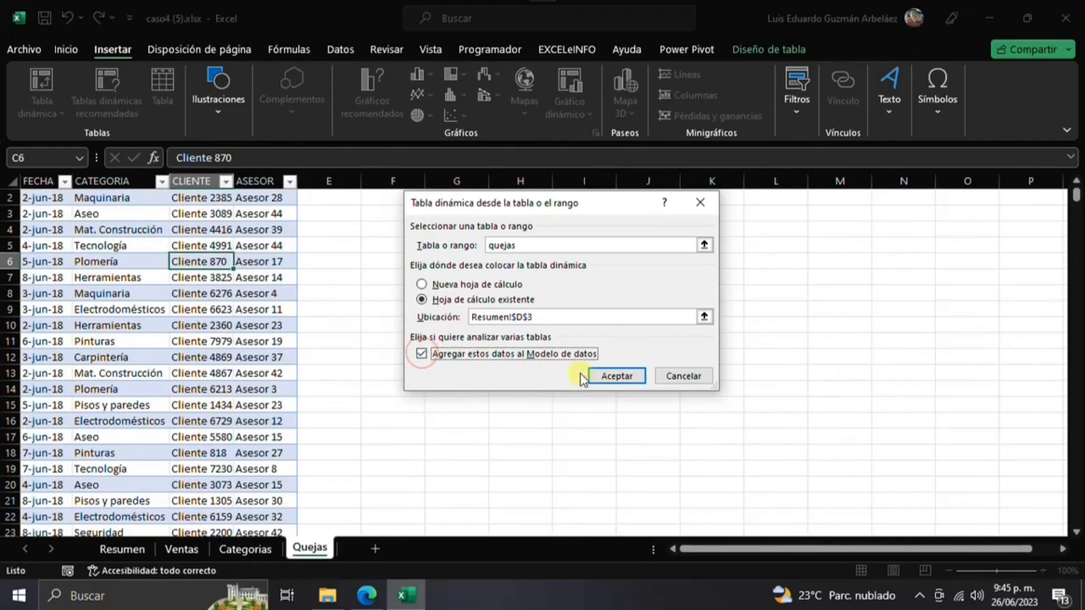
click(619, 375)
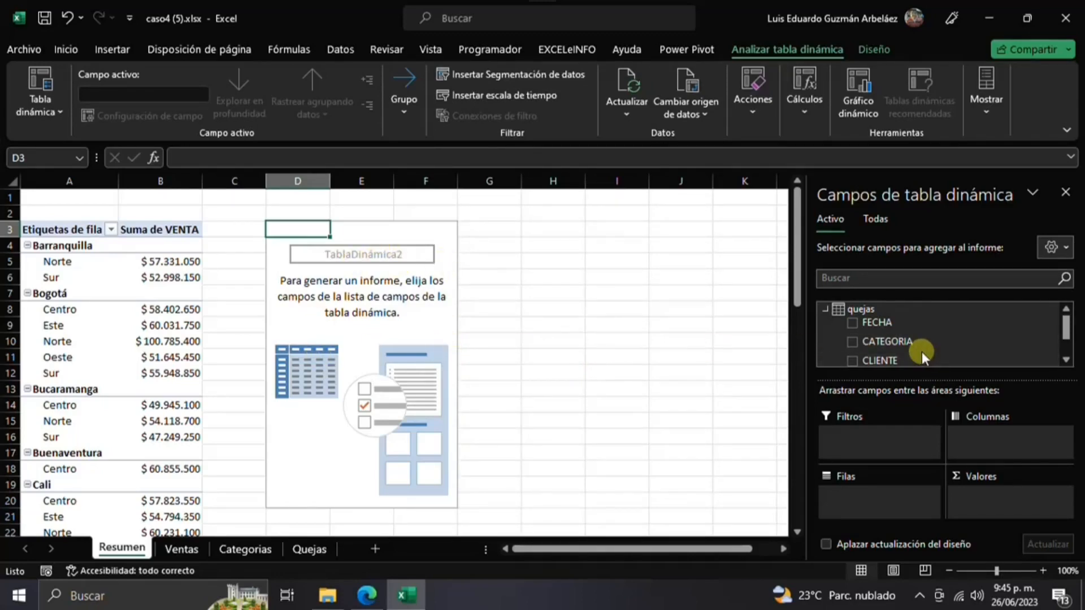
Step: Add CATEGORIA as the row field and a count of CLIENTE as the value in the quejas pivot table
click(1066, 357)
click(1065, 358)
drag(1065, 346, 1060, 320)
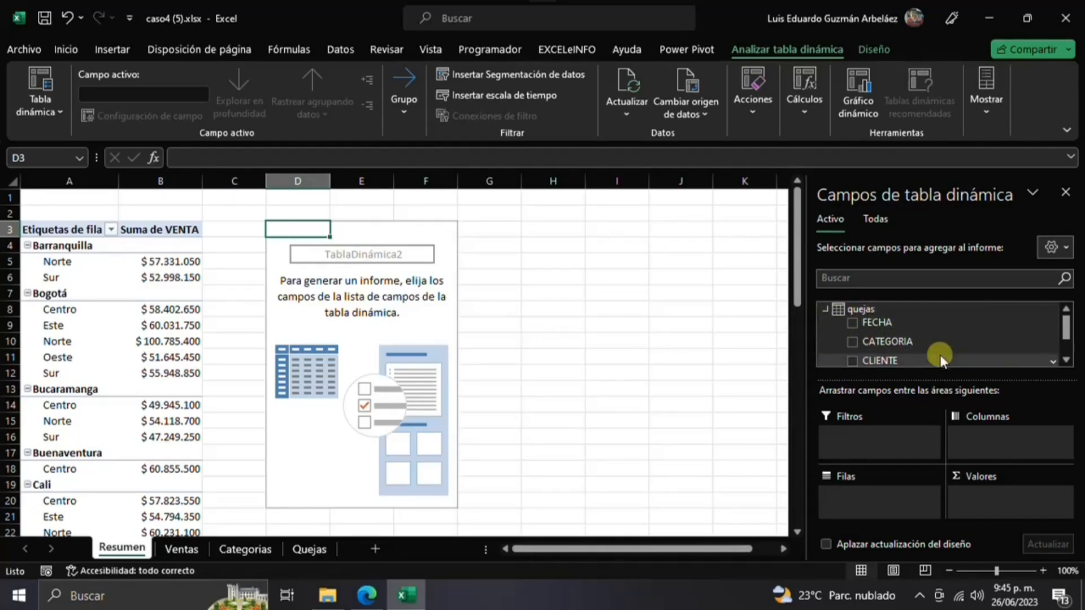
click(852, 343)
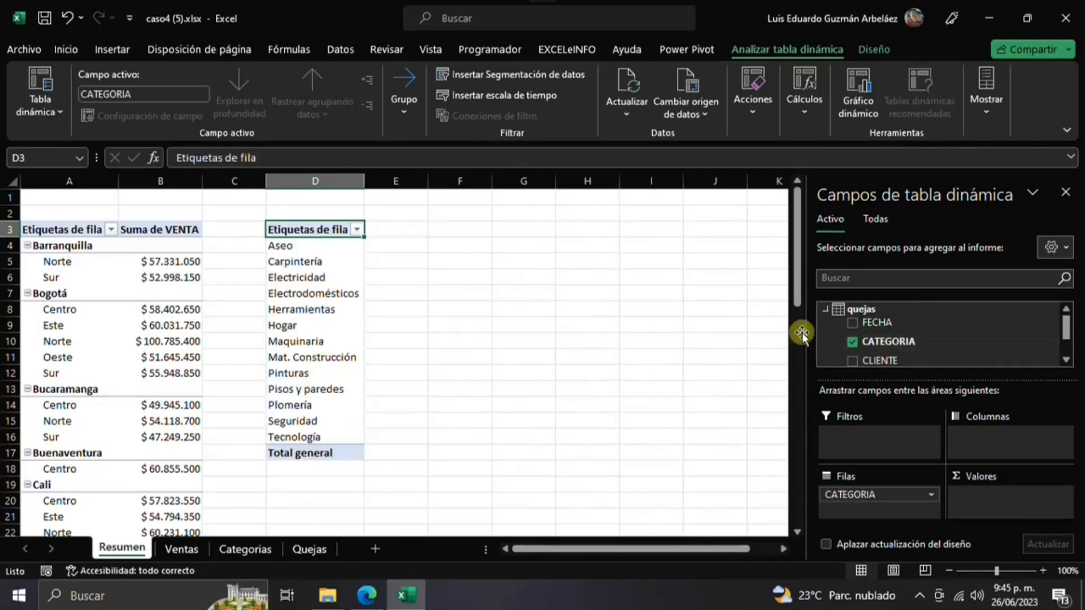
click(1065, 359)
click(1065, 360)
click(1065, 360)
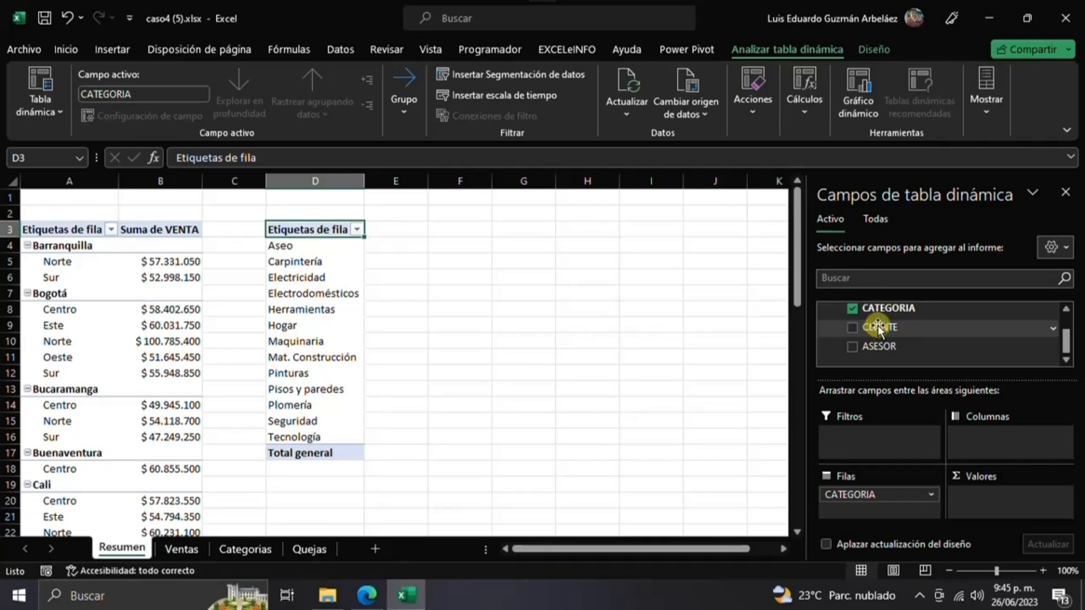
drag(879, 328, 987, 504)
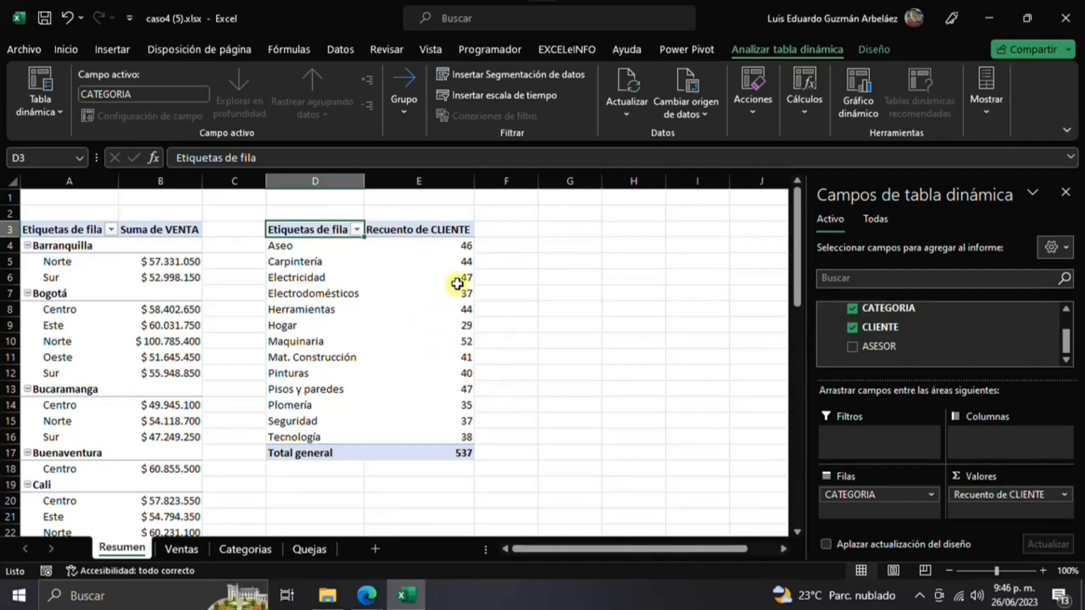
Step: Summarize the CLIENTE value field of the complaints pivot table by distinct count (Recuento distinto)
mouse_move(447, 291)
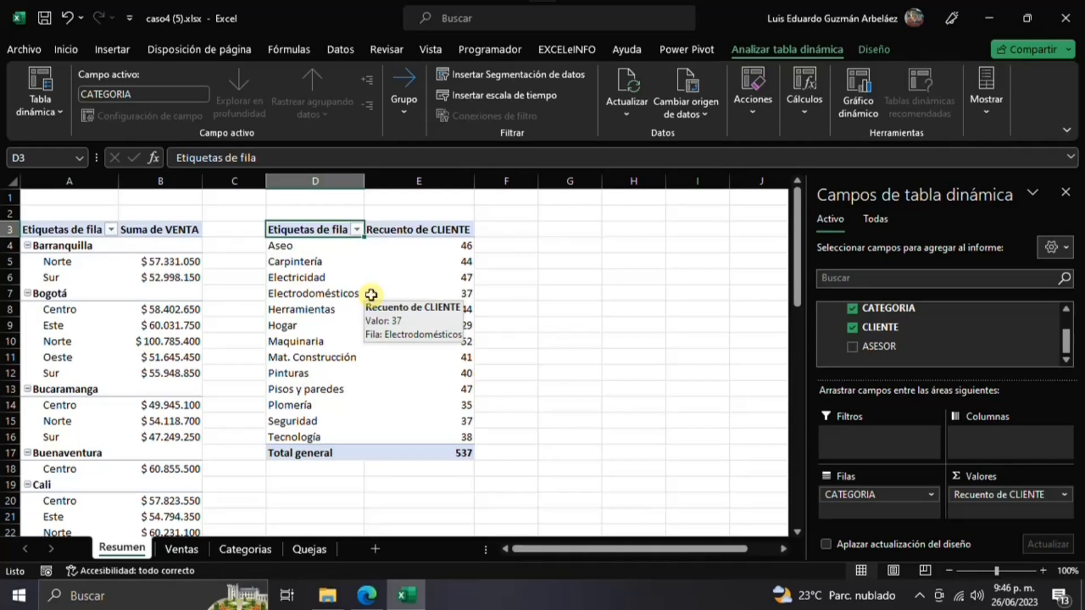
mouse_move(420, 308)
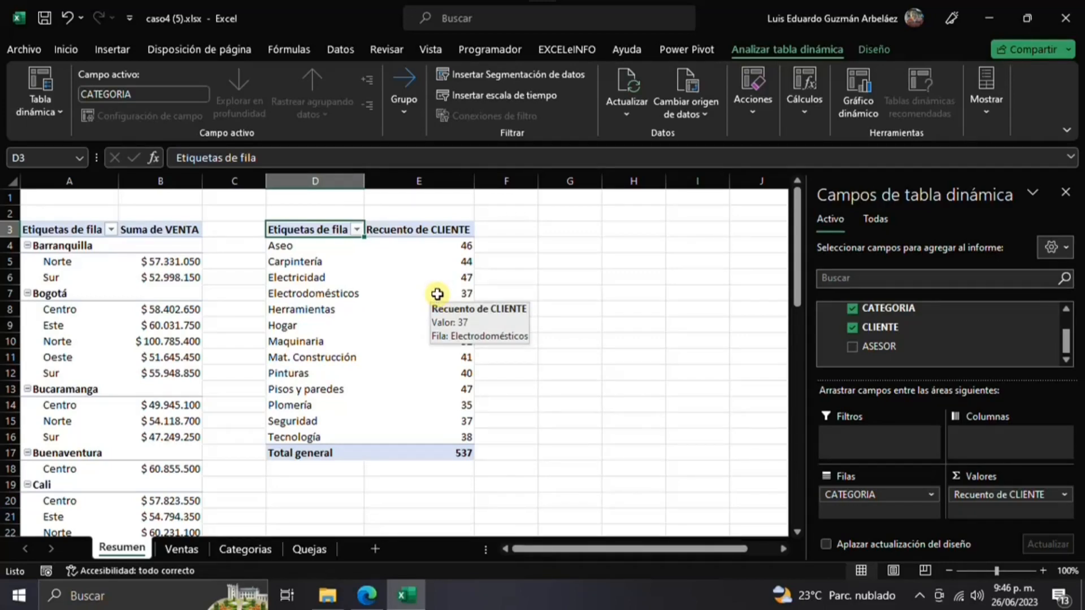
right_click(438, 293)
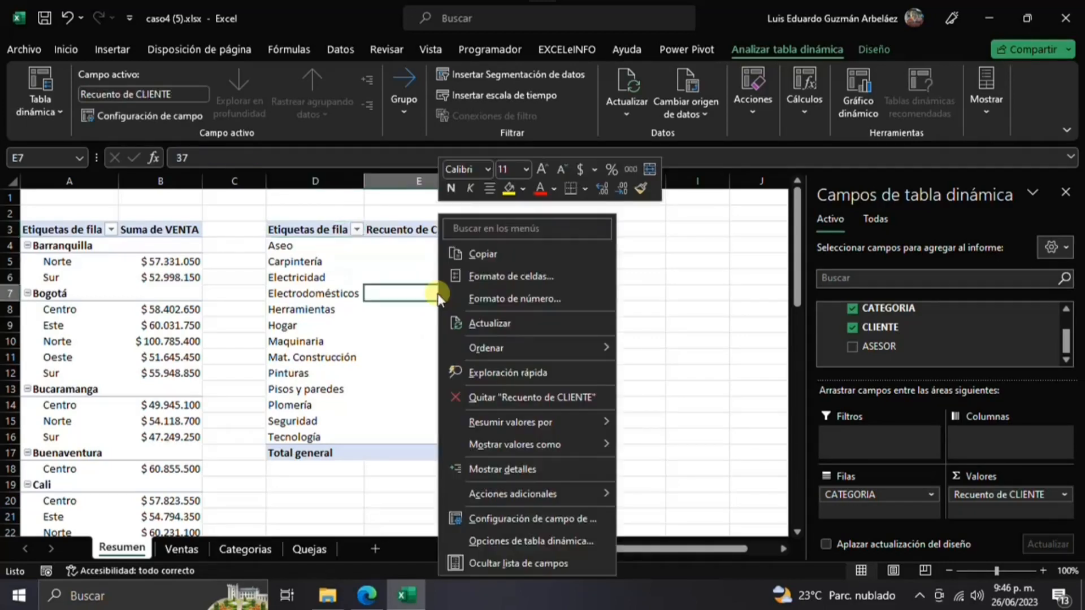
click(491, 519)
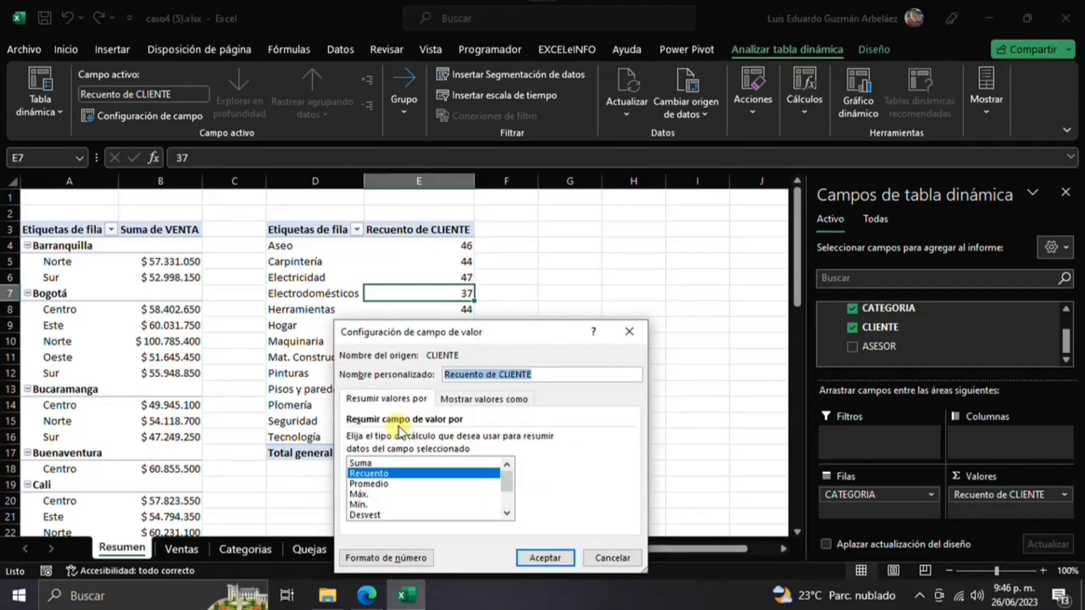
scroll(510, 487, down, 2)
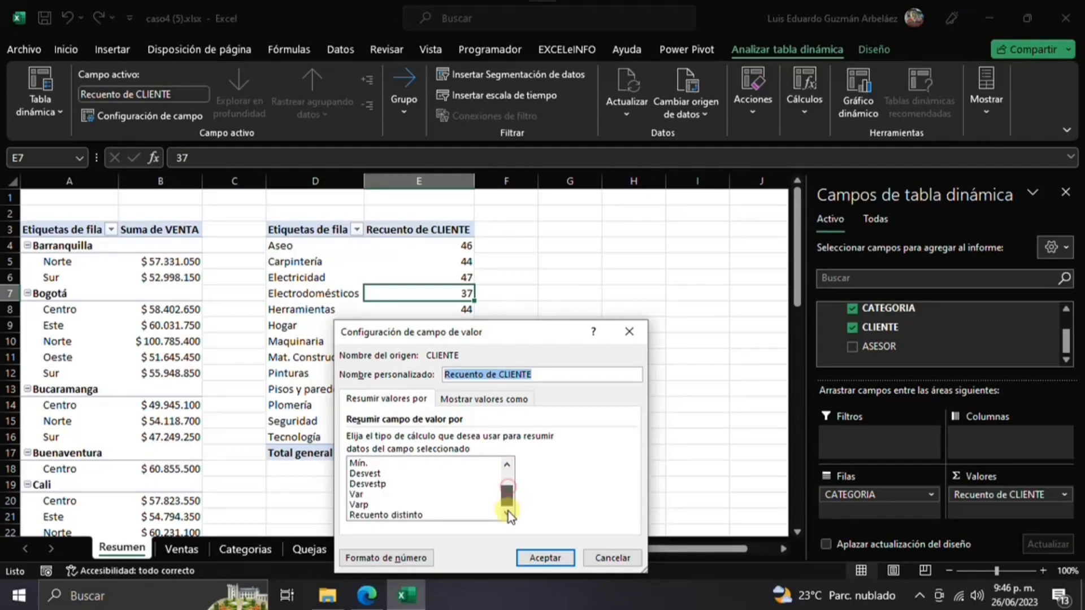
click(369, 515)
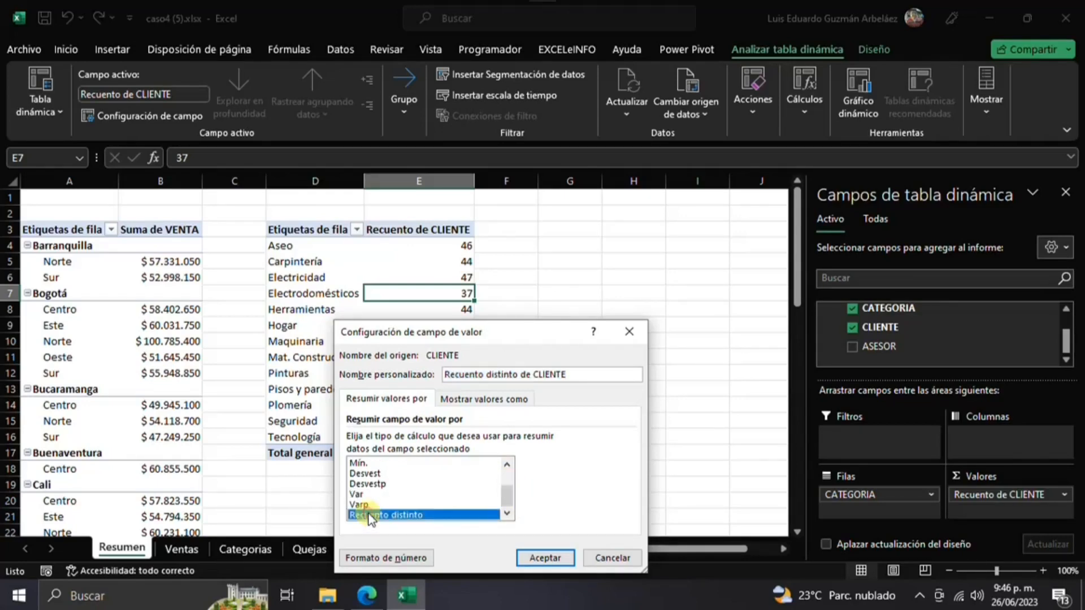
click(544, 558)
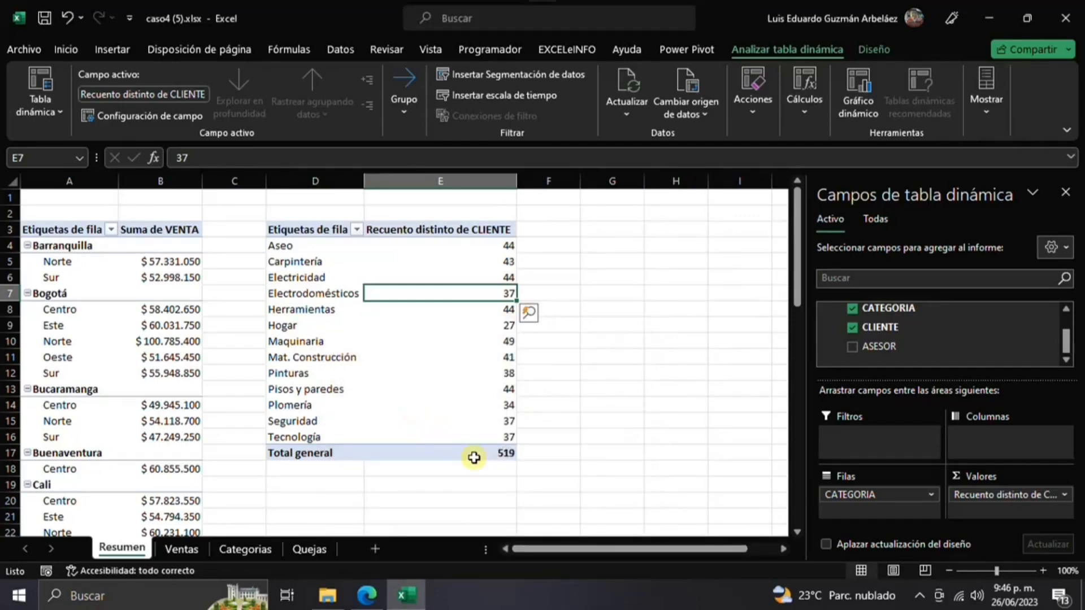
Step: Insert a slicer for the Categoria field of the categorias table and place it beside the complaints pivot table, around columns G to I
mouse_move(453, 380)
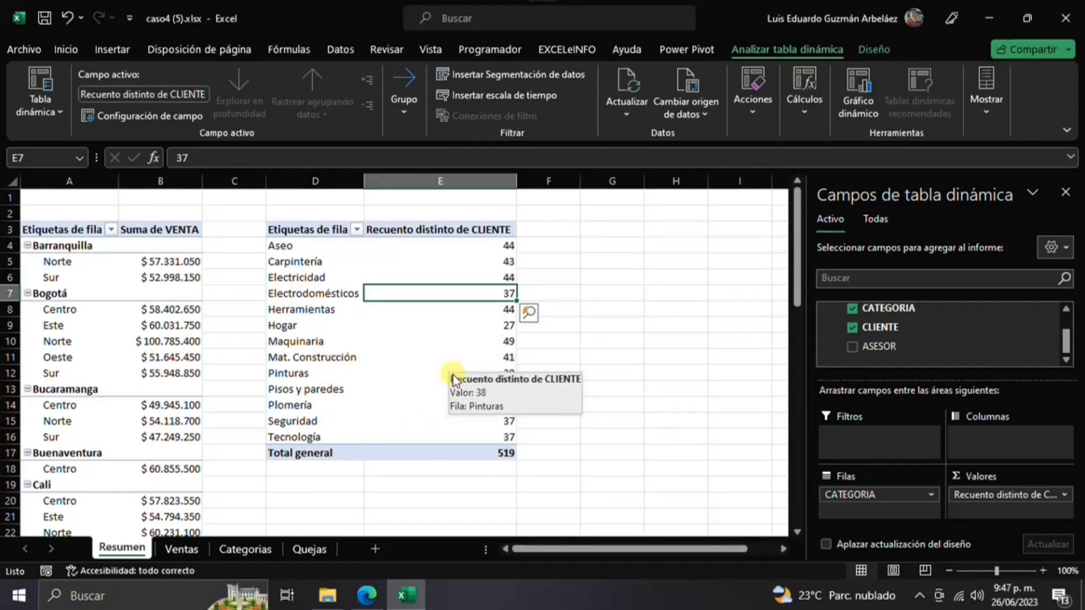
click(434, 355)
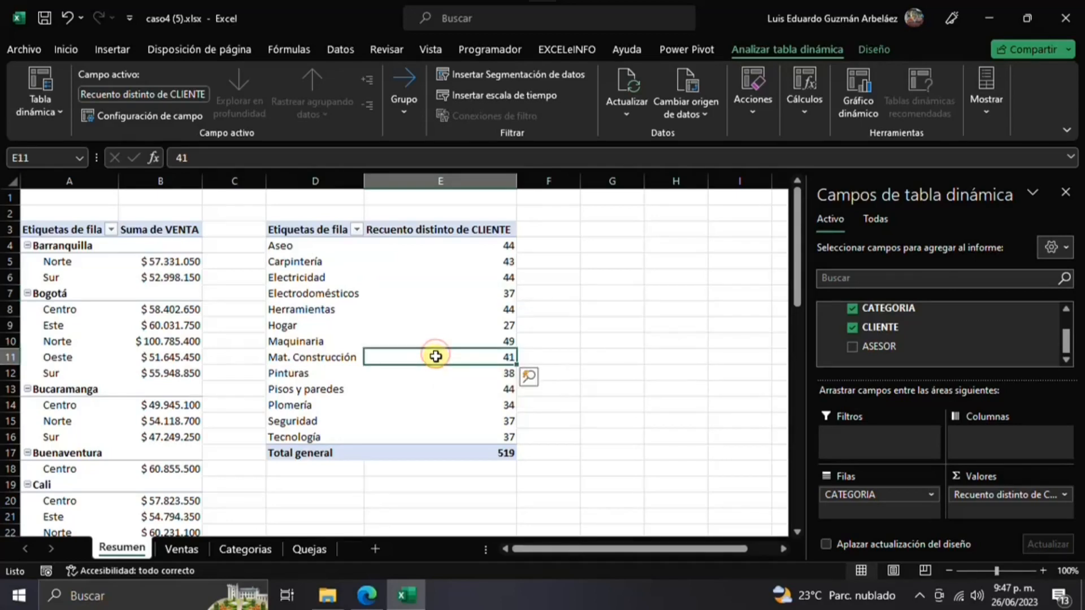
mouse_move(435, 356)
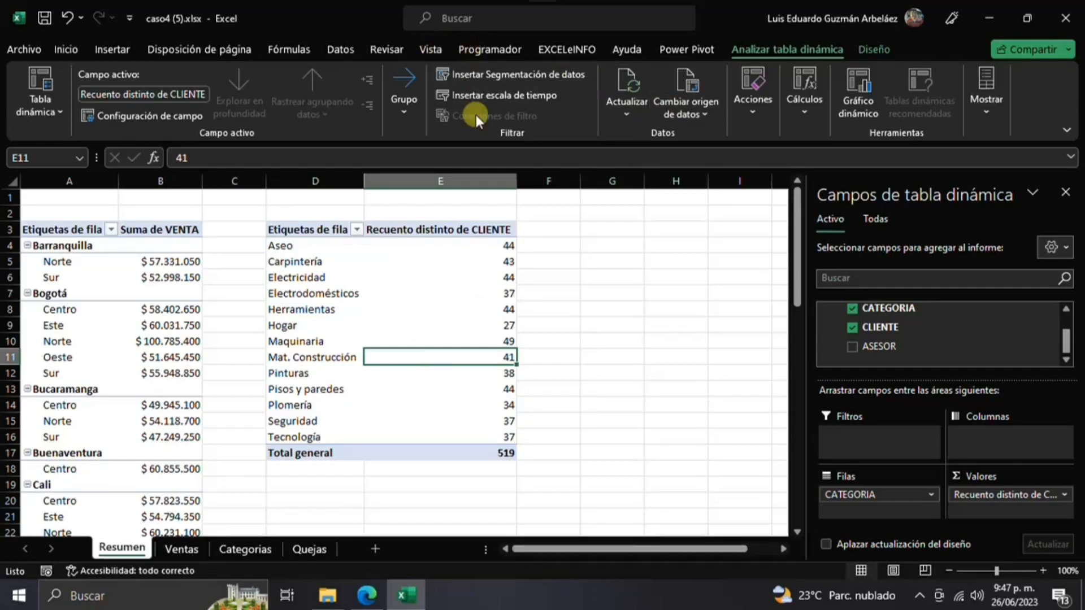
click(473, 71)
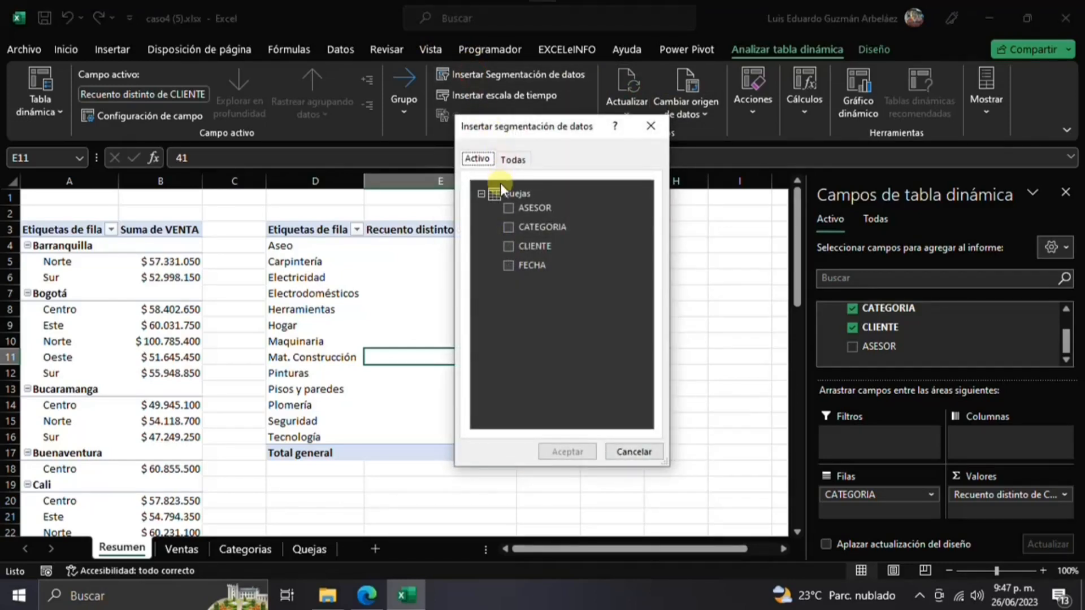
drag(528, 128, 593, 207)
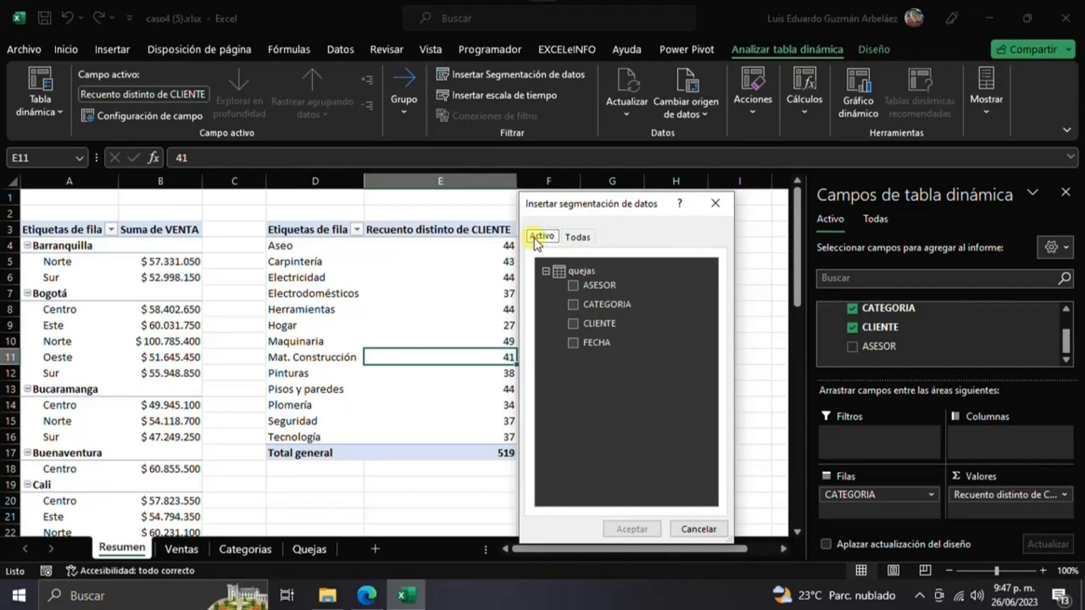
click(578, 238)
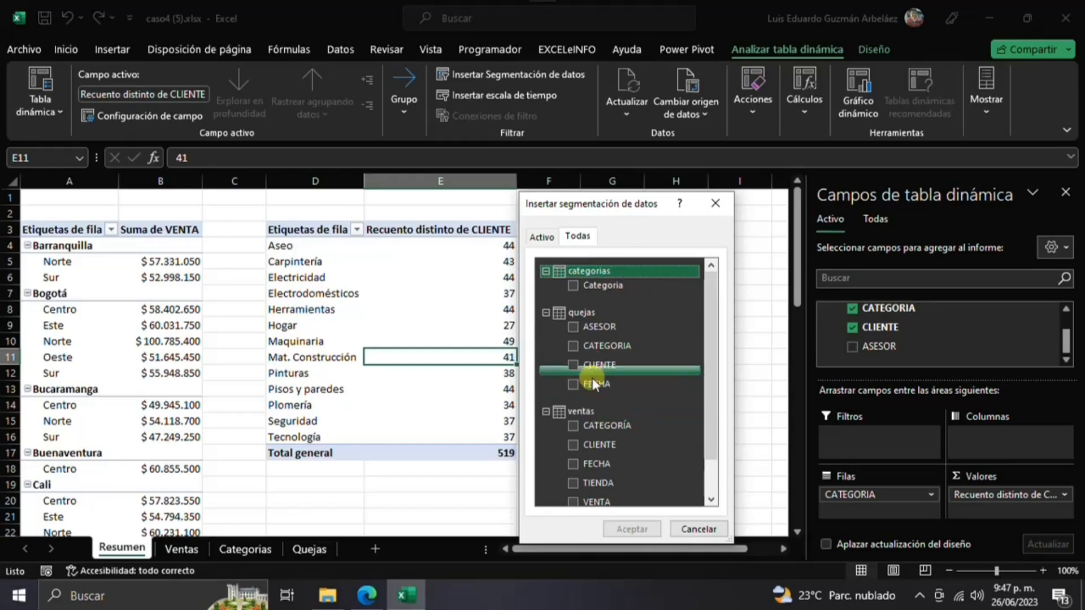
click(576, 286)
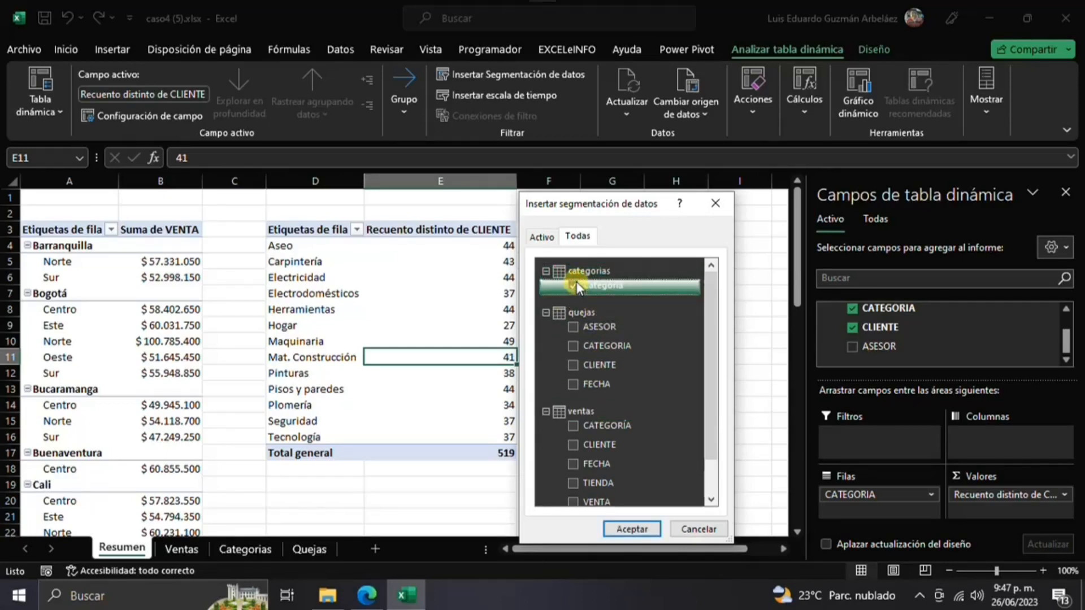
click(631, 530)
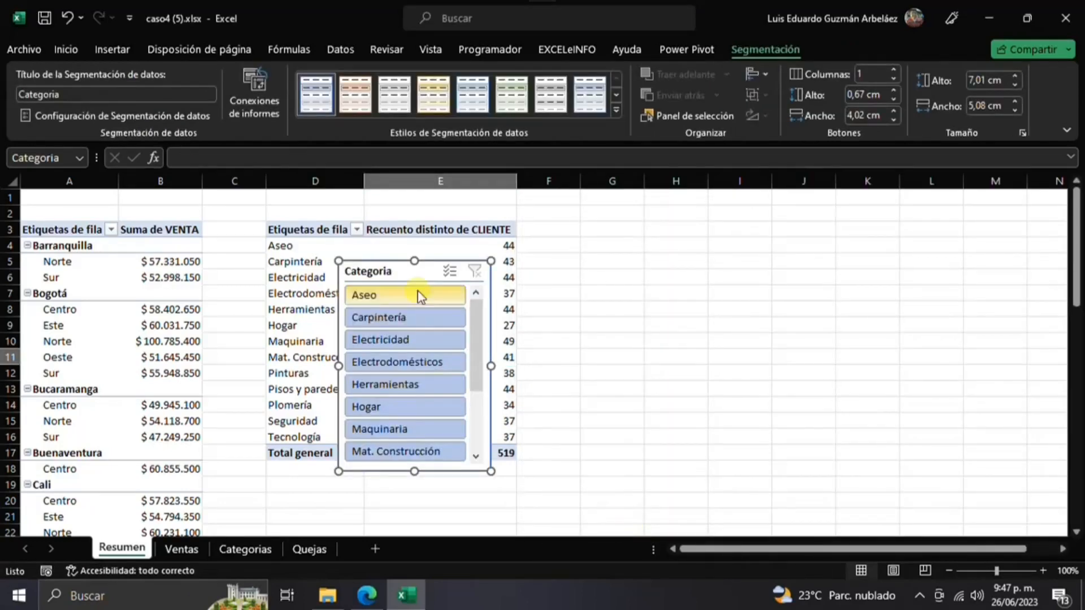
drag(389, 264, 643, 218)
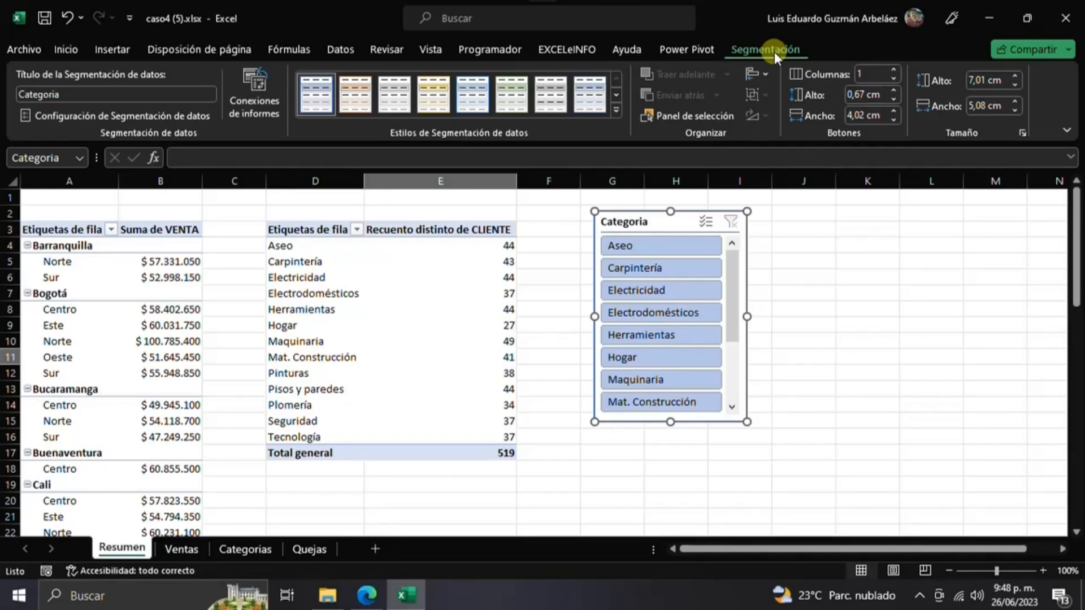
Step: Arrange the Categoria slicer's buttons in 2 columns and resize the slicer to about 10,11 cm wide and 6,51 cm high
click(893, 69)
click(893, 69)
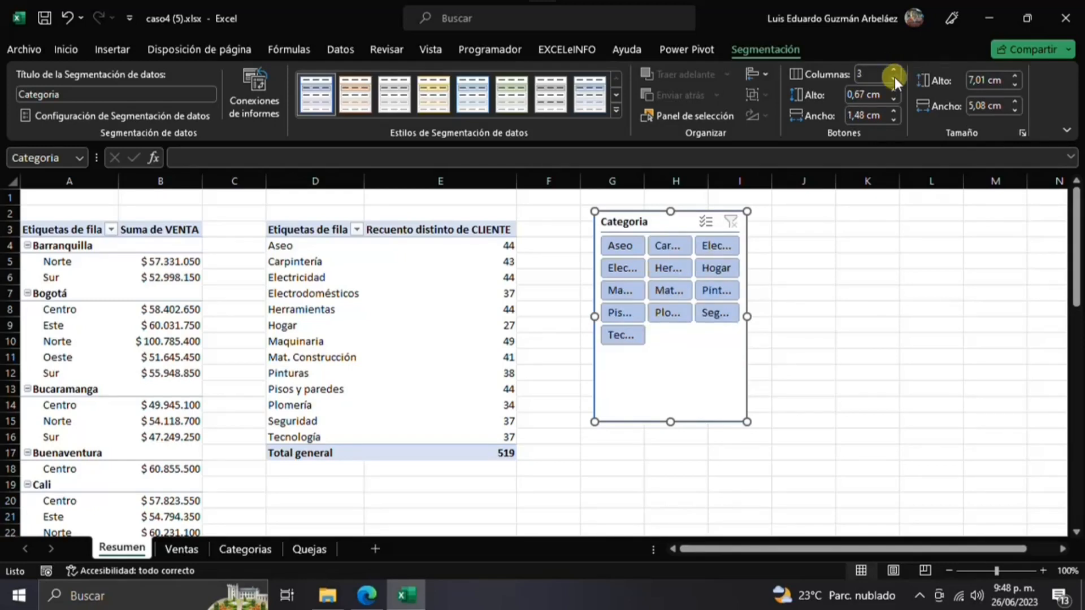
click(894, 78)
drag(746, 315, 902, 316)
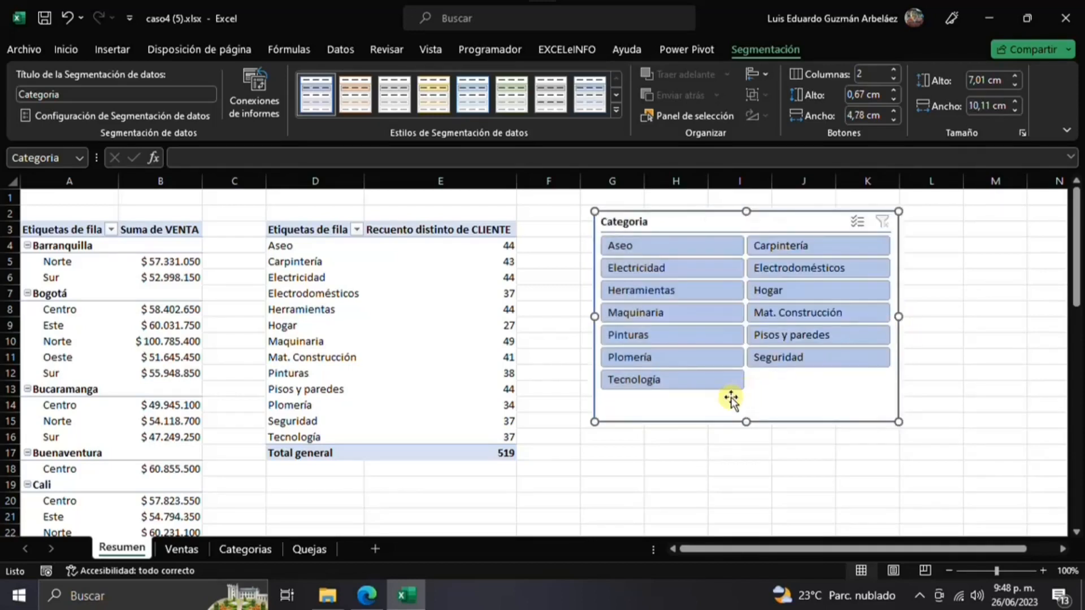
drag(747, 421, 746, 406)
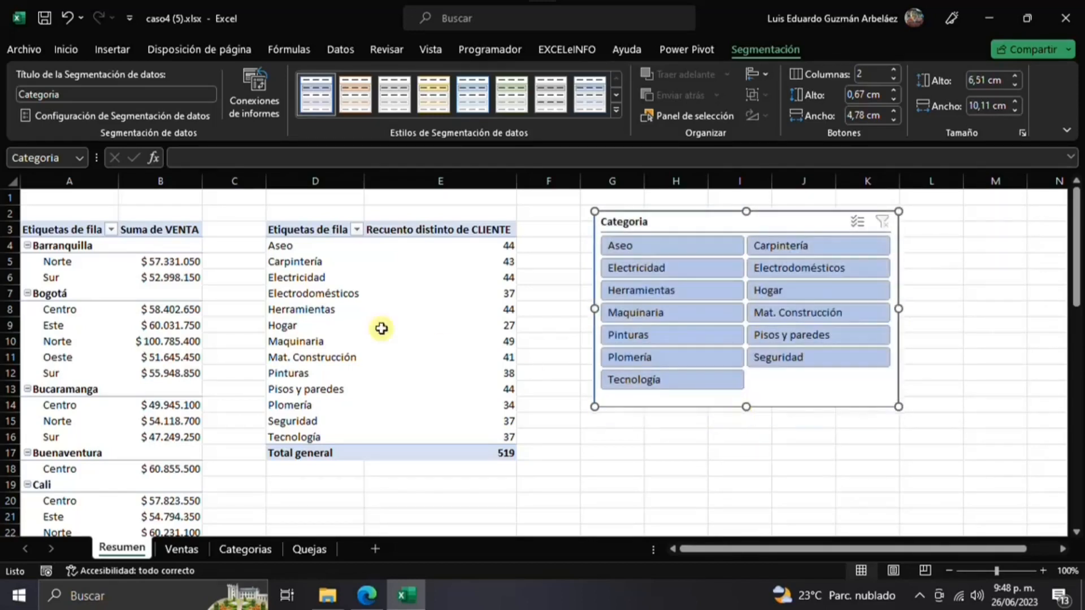
Step: Filter with the Categoria slicer by Aseo alone, then Herramientas, and enable multiple selection to add Electrodomésticos, Pinturas and Pisos y paredes
click(626, 247)
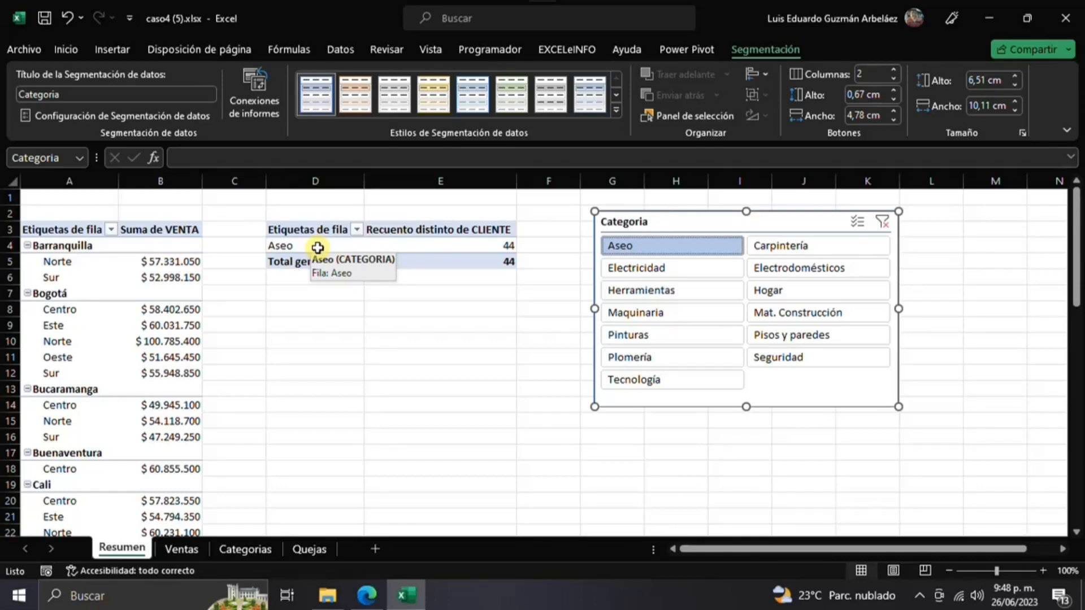
click(655, 291)
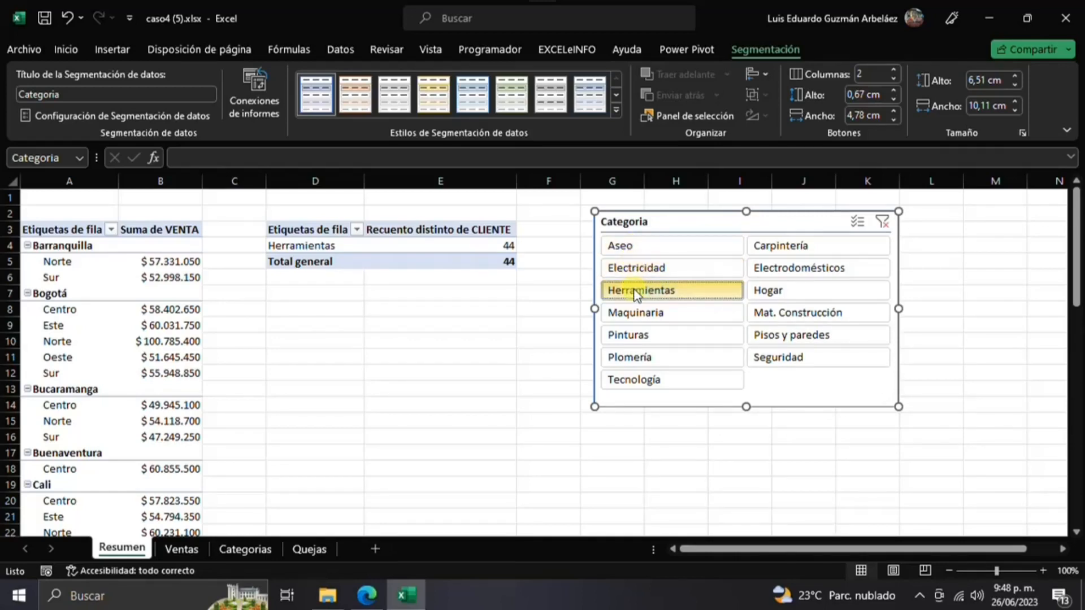
click(857, 221)
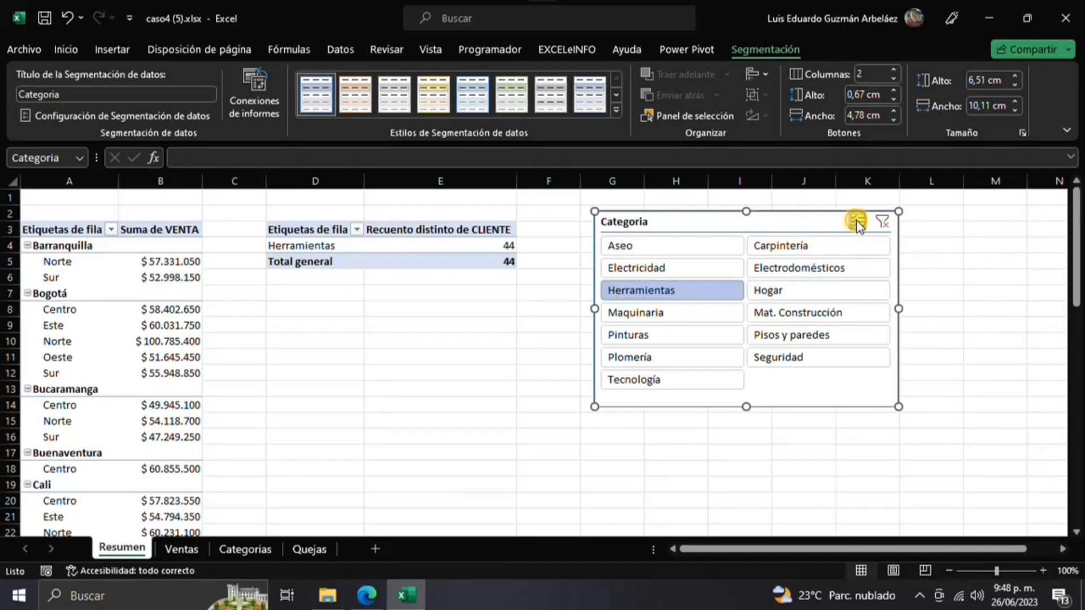
click(816, 270)
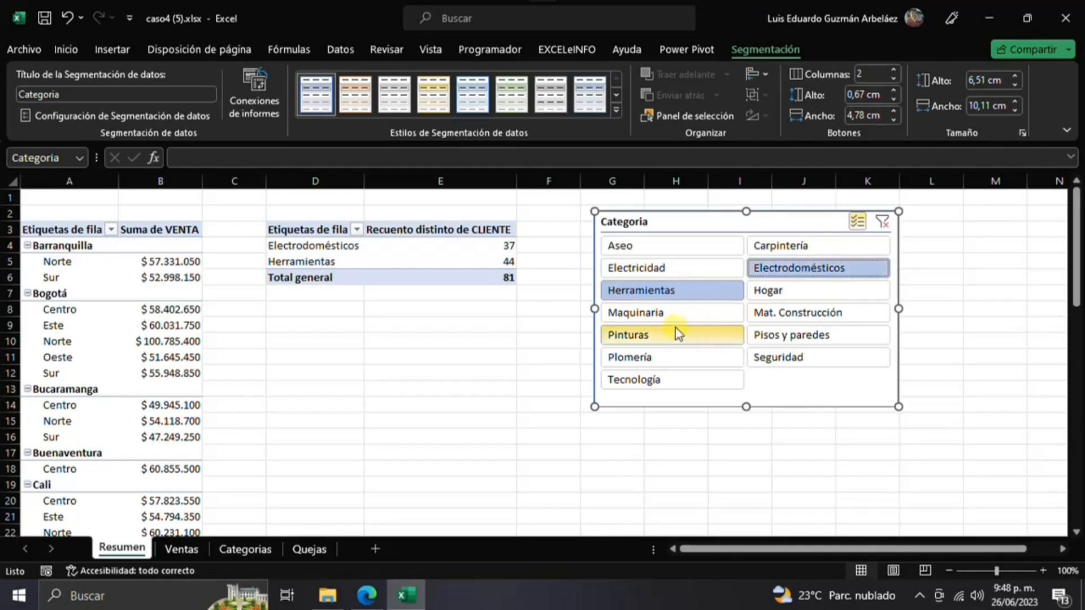
click(661, 334)
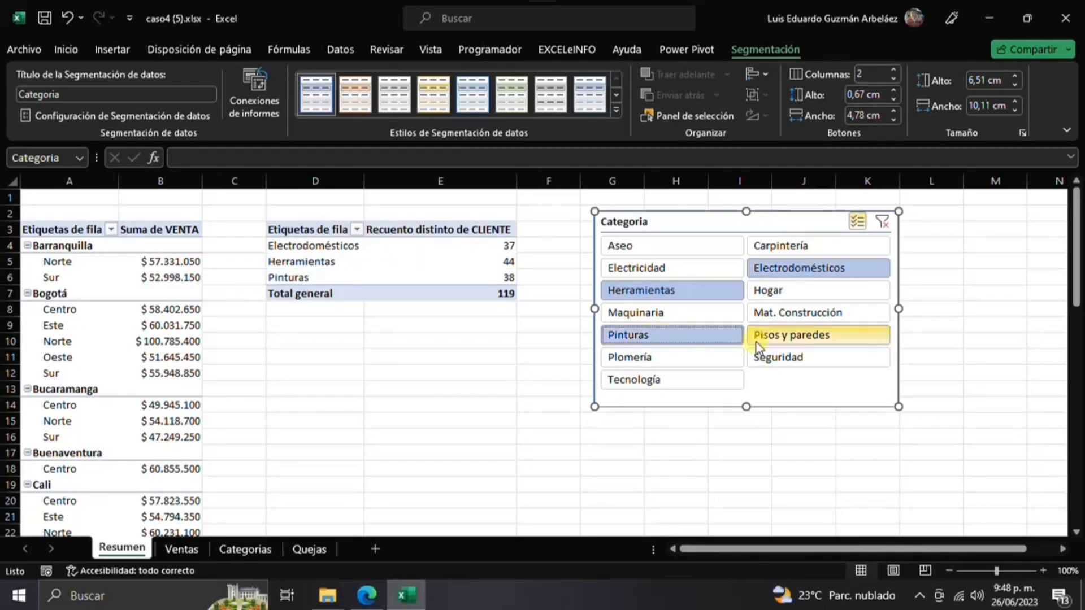
click(786, 337)
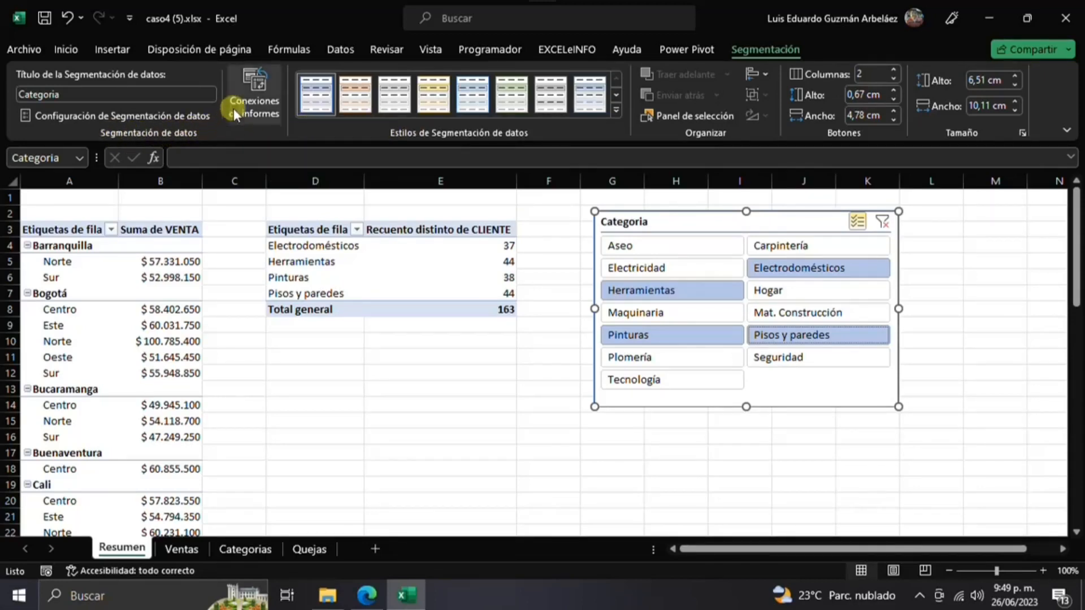
Step: Connect the Categoria slicer to the sales pivot table TablaDinámica1 as well
click(253, 87)
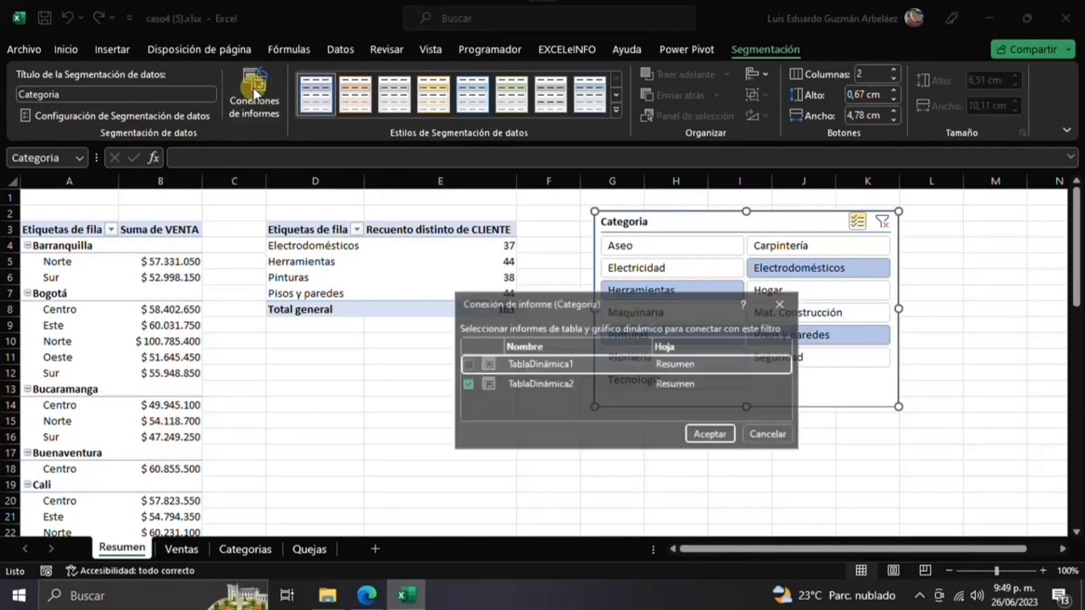
click(464, 364)
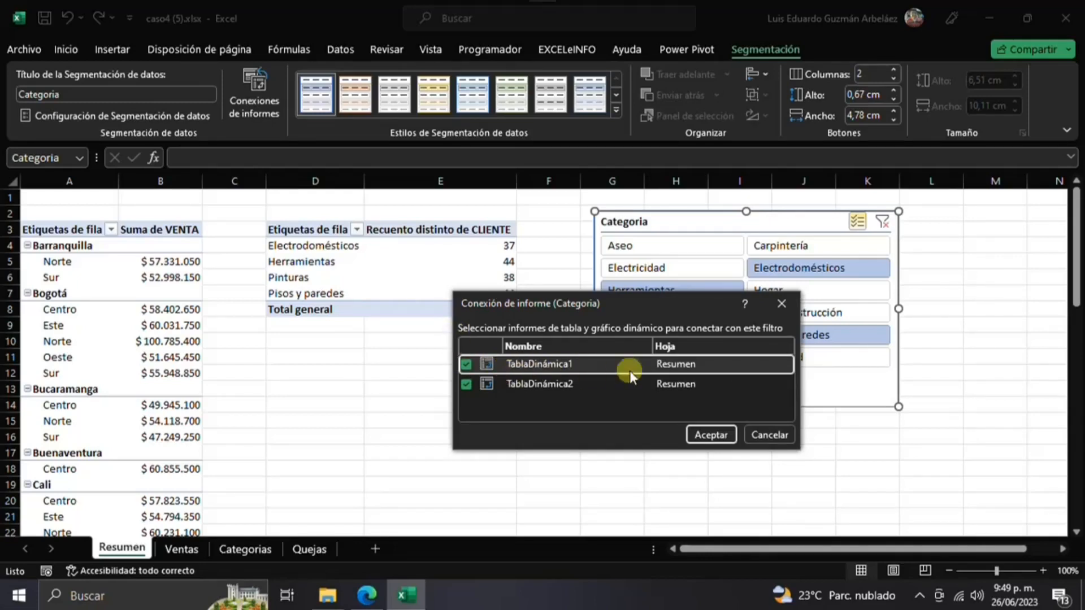
click(715, 435)
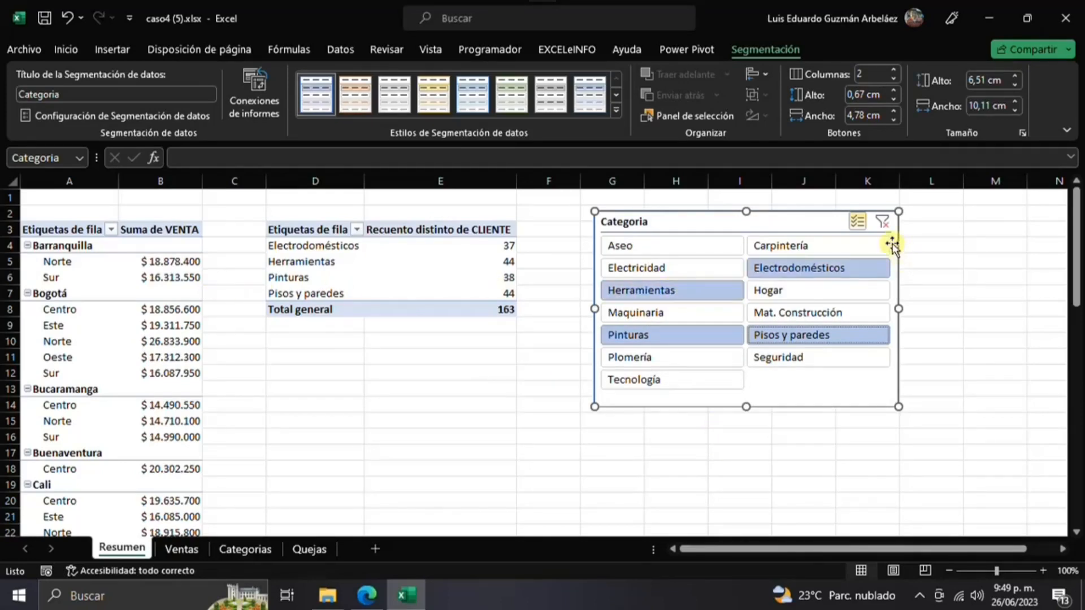
Step: Clear the Categoria slicer's filter and exclude Electricidad, Mat. Construcción and Pinturas from the selection
click(884, 223)
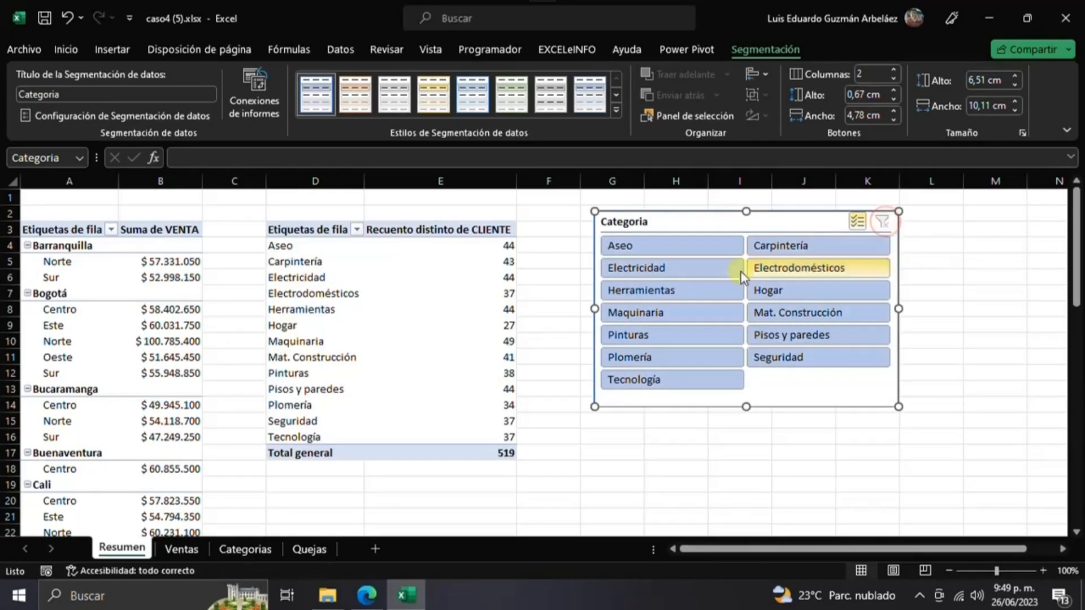
click(649, 270)
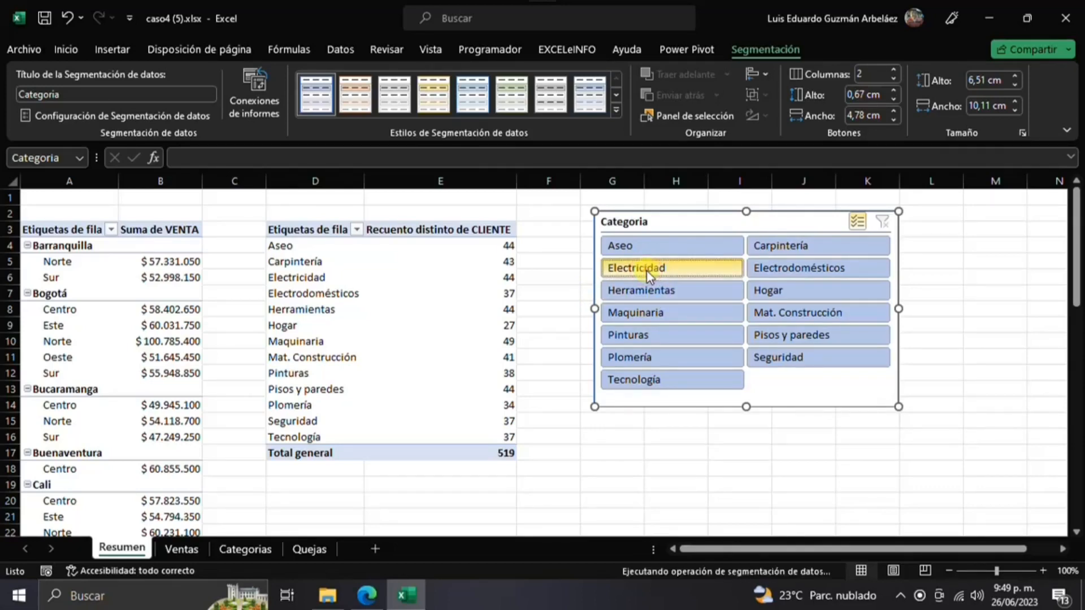
click(798, 310)
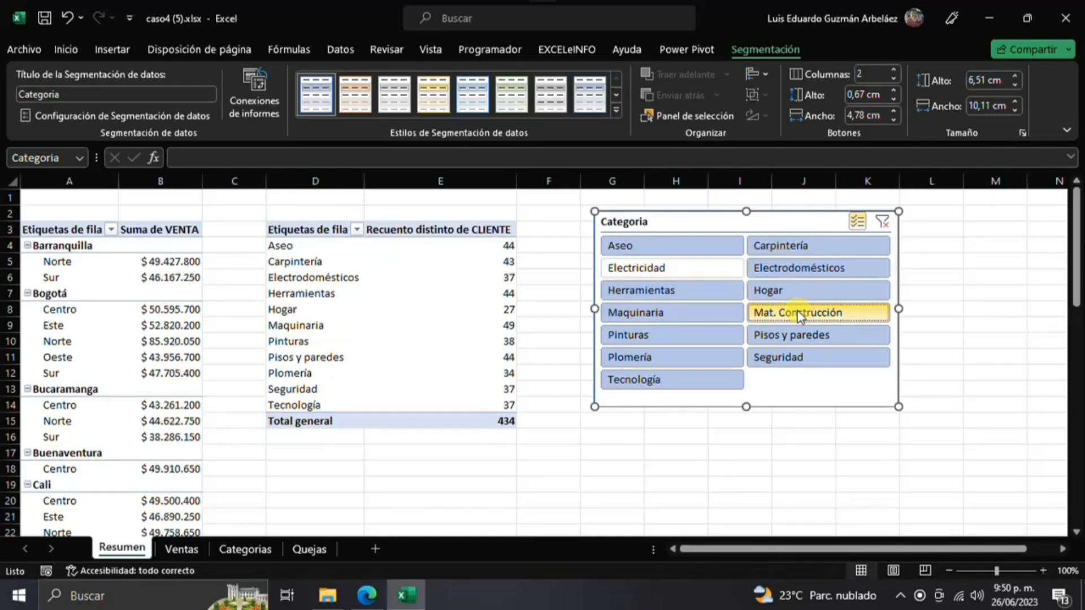
click(630, 337)
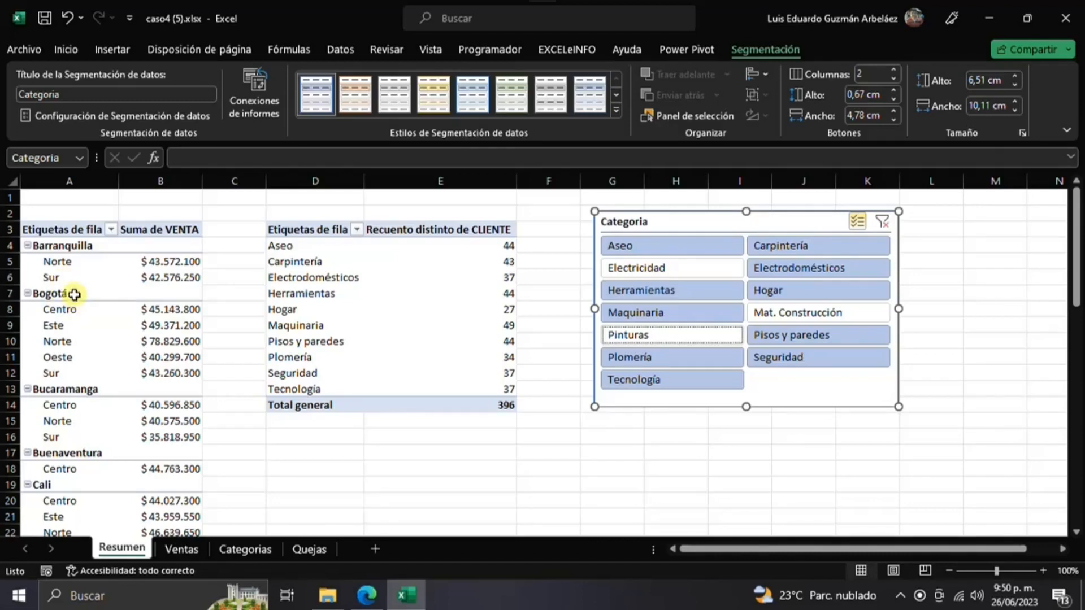
Step: Remove the ZONA field from the rows of the sales pivot table, keeping only TIENDA
click(128, 274)
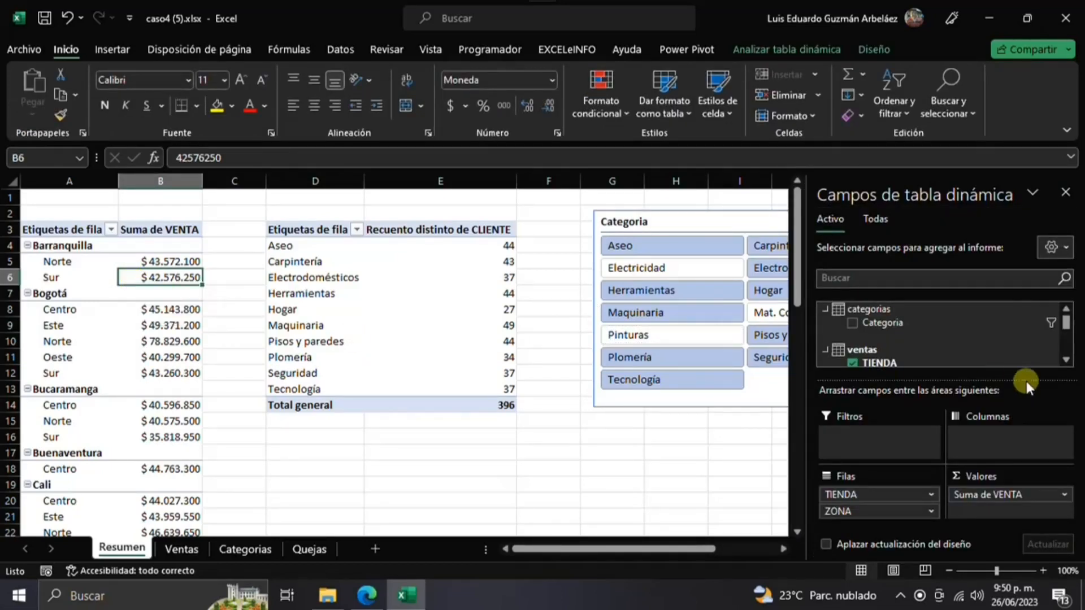
click(1067, 359)
click(1066, 358)
click(1067, 358)
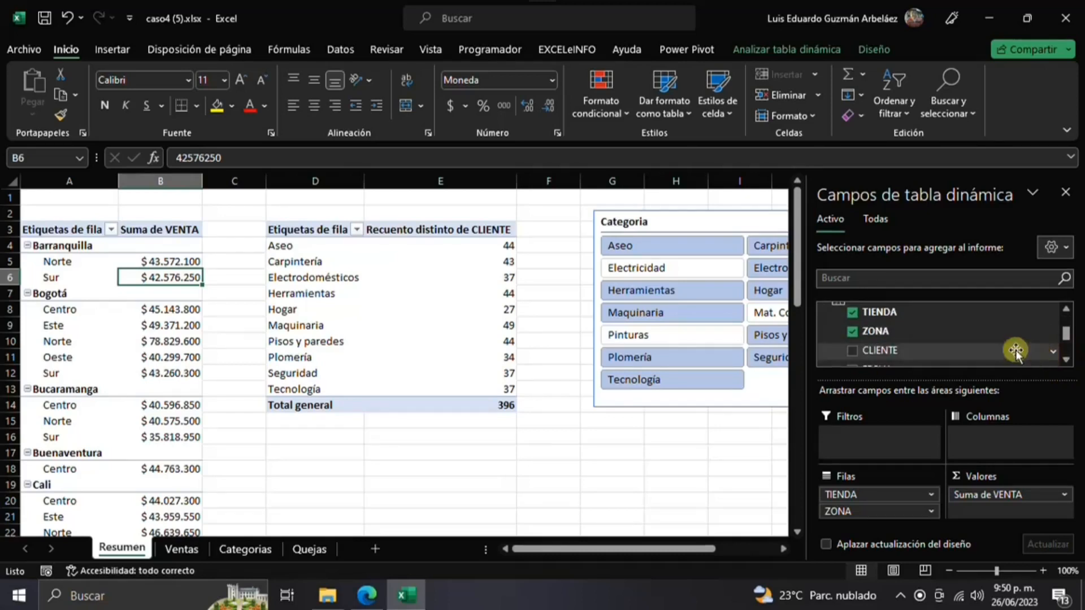
click(852, 332)
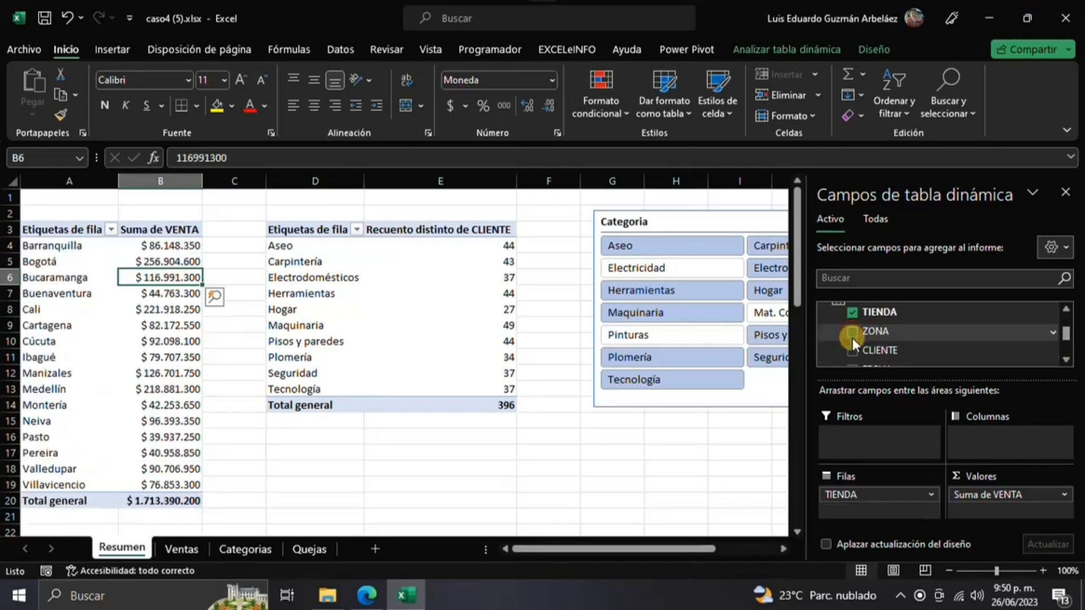
Step: Add the CATEGORÍA field to the rows of the sales pivot table beneath TIENDA and close the field list
click(1065, 359)
click(1065, 359)
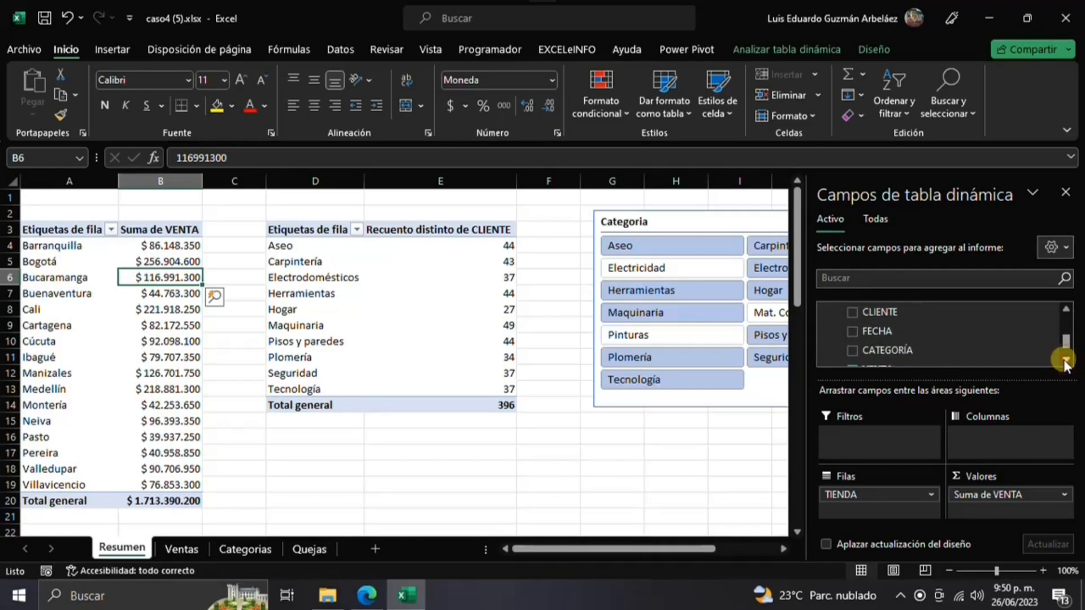
click(853, 352)
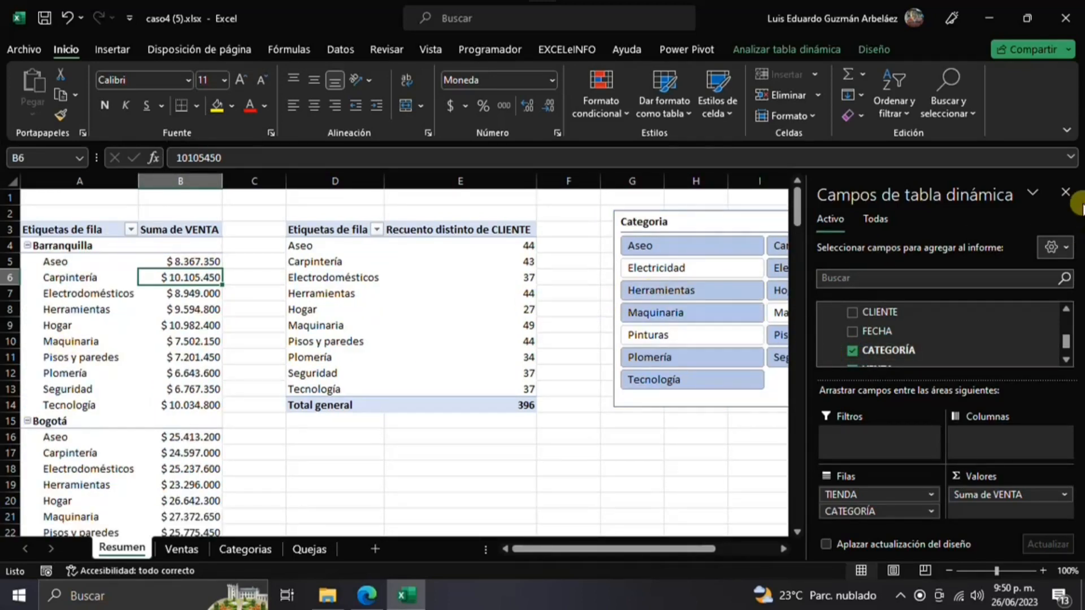
click(1065, 193)
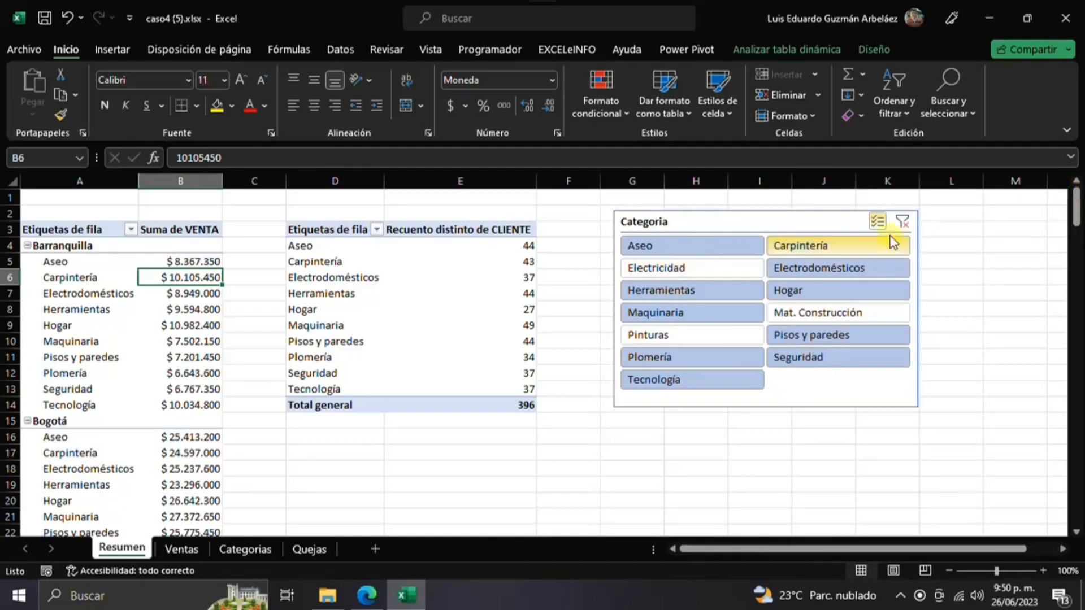
Step: Reset the Categoria slicer and filter both pivot tables by Aseo, adding Carpintería and Herramientas through multiple selection
click(901, 224)
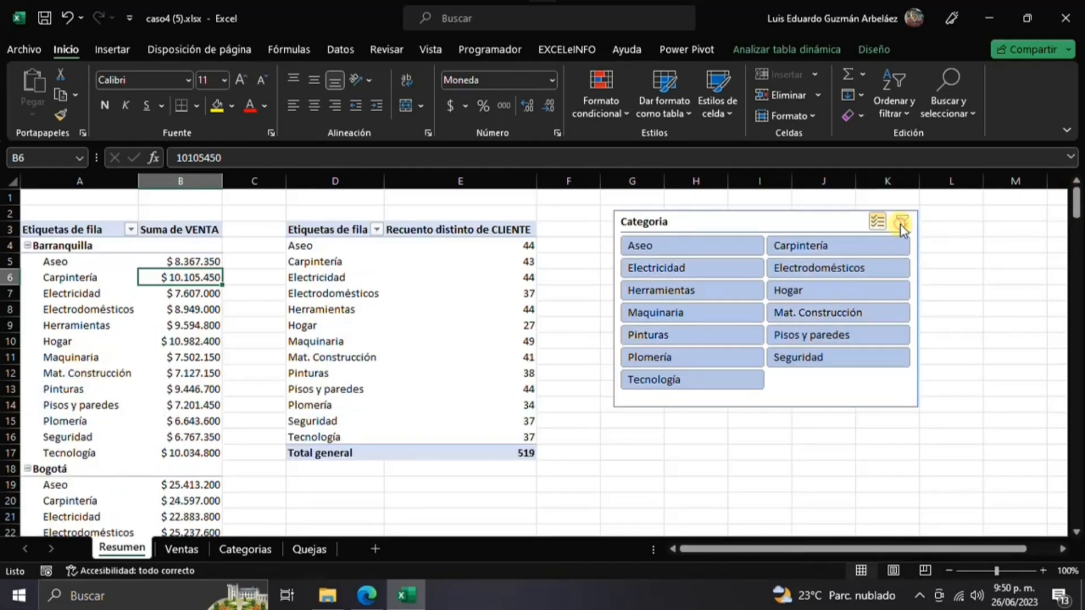
click(657, 248)
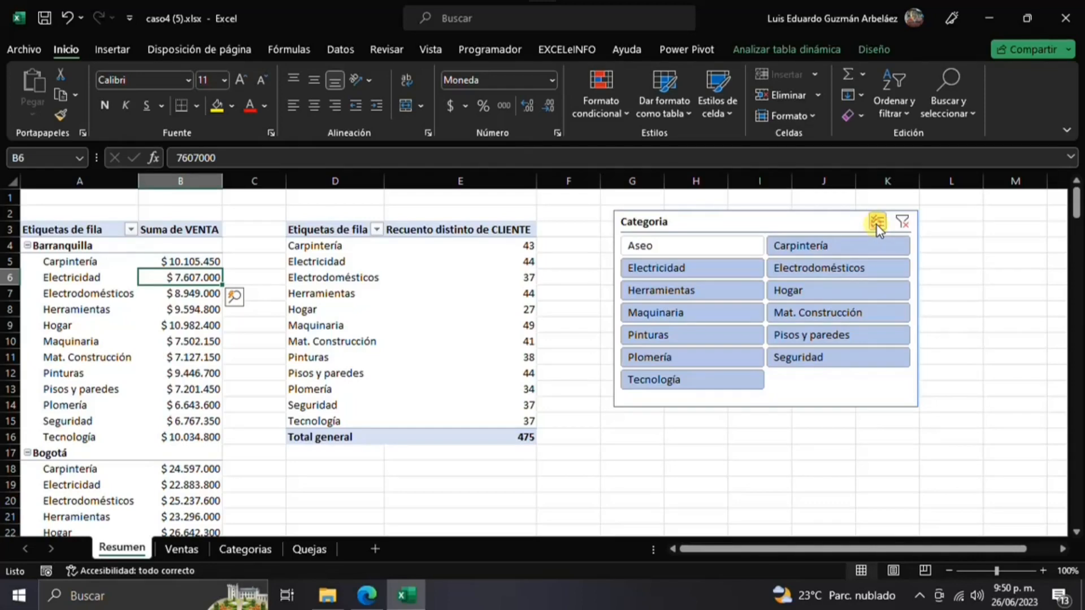
click(680, 254)
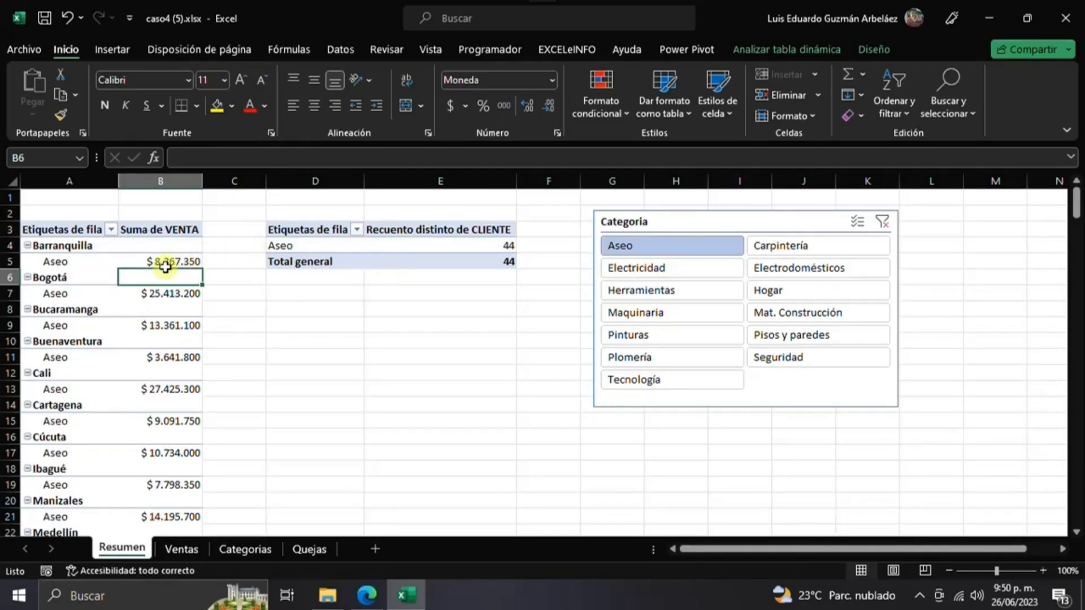
click(858, 225)
click(813, 247)
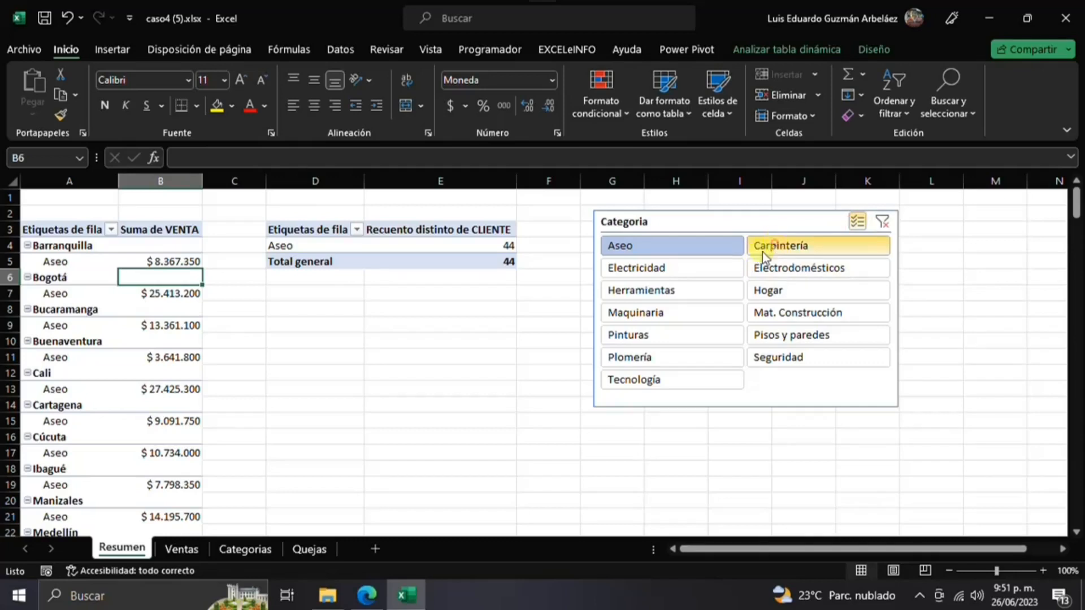
click(670, 292)
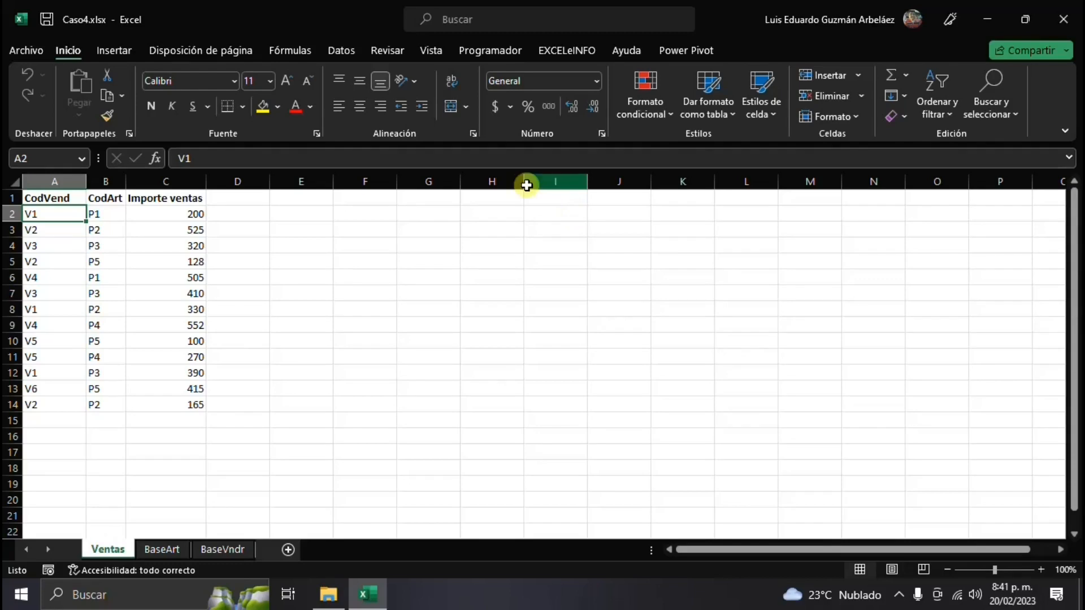
Step: In the Caso4.xlsx workbook, examine the code columns and descriptions on the Ventas, BaseArt and BaseVndr sheets
click(69, 299)
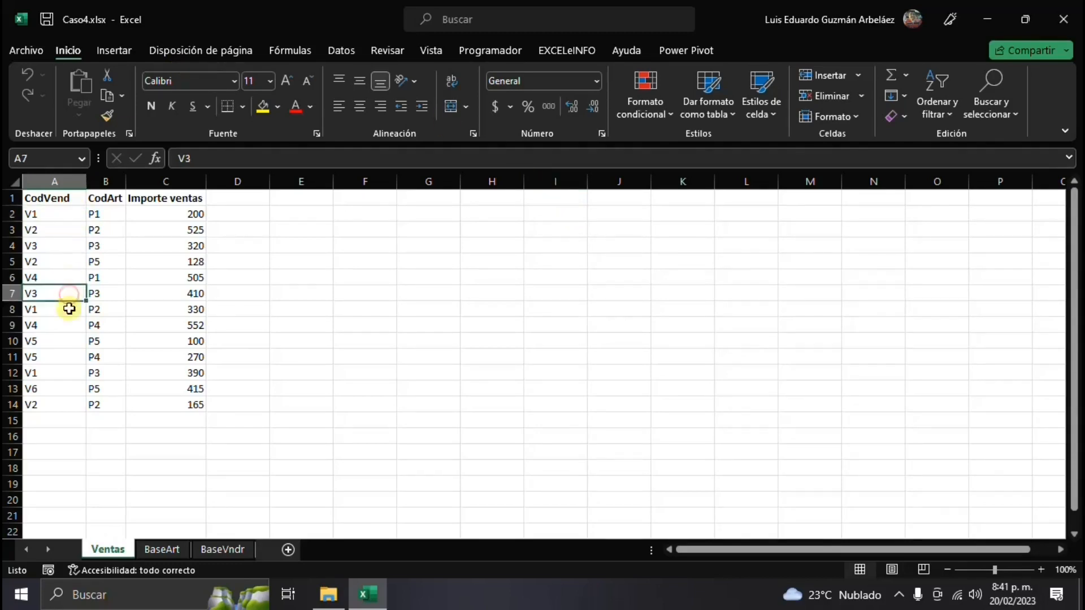
click(164, 548)
click(66, 245)
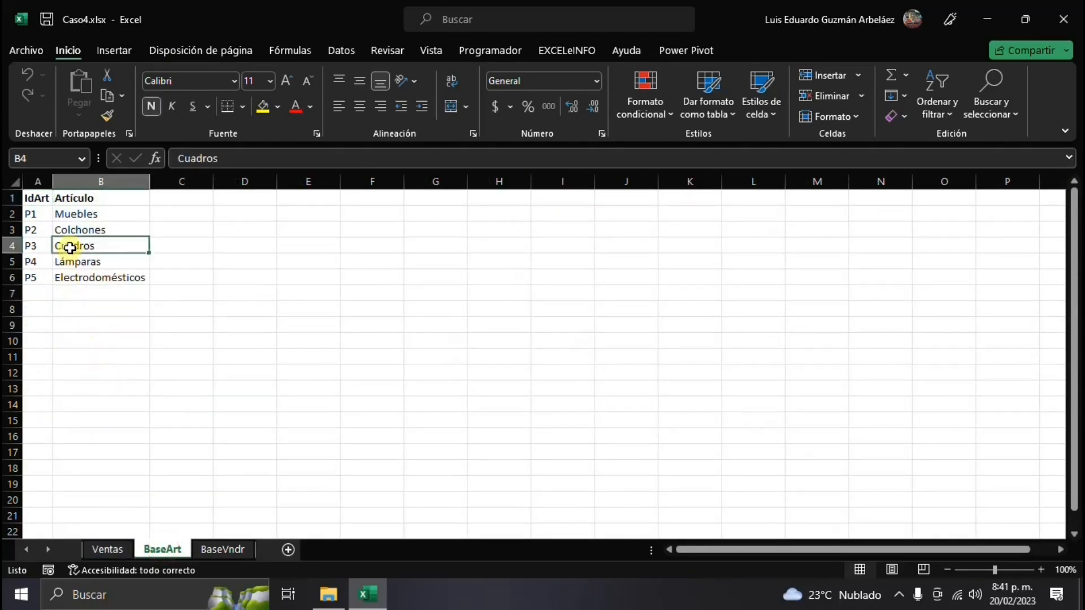
click(212, 550)
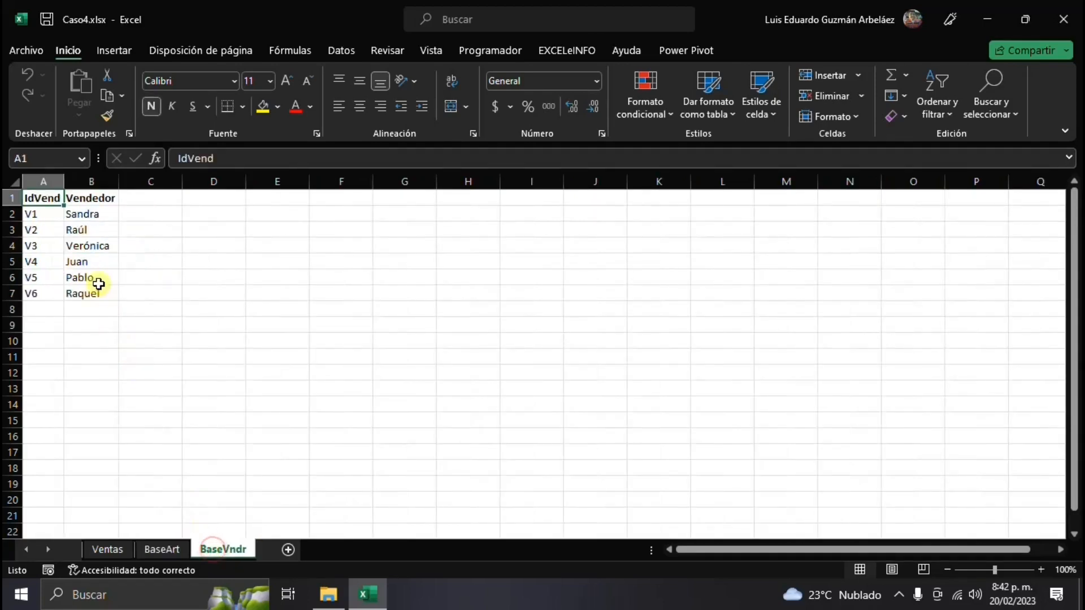
click(91, 265)
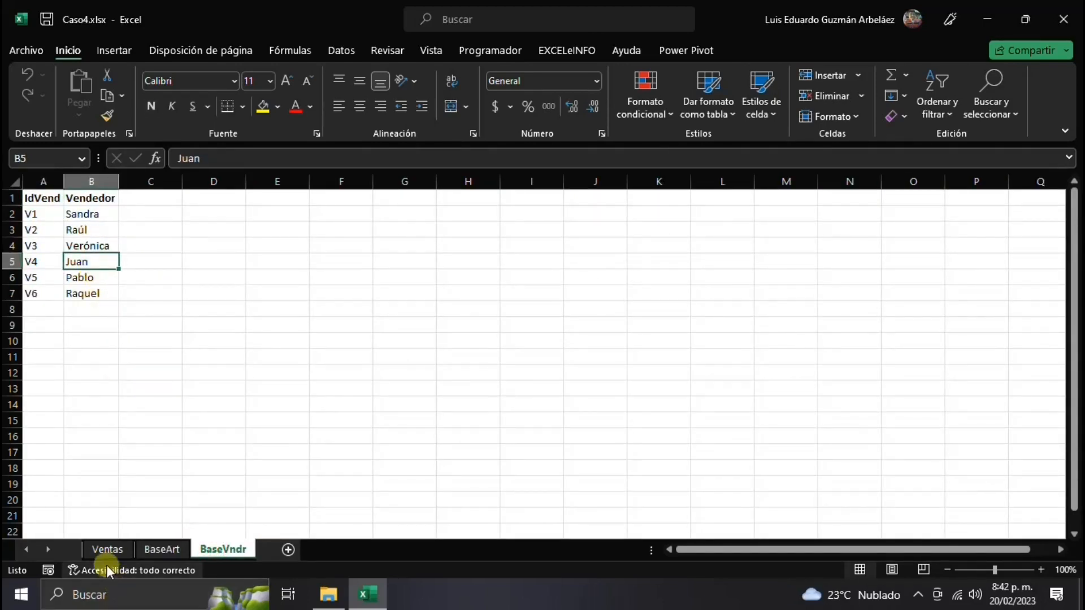
click(105, 548)
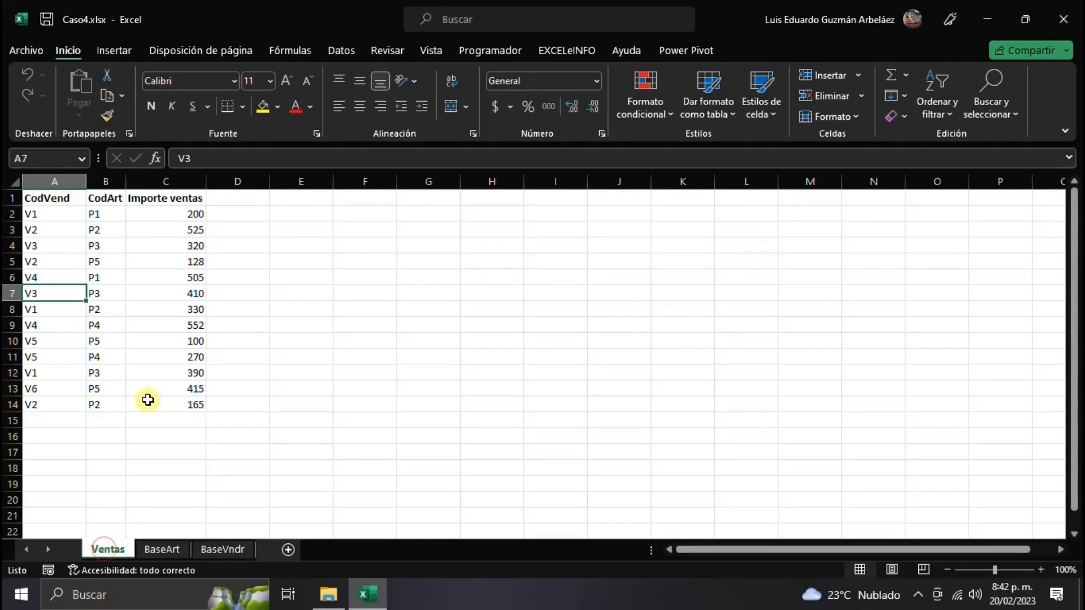
click(160, 551)
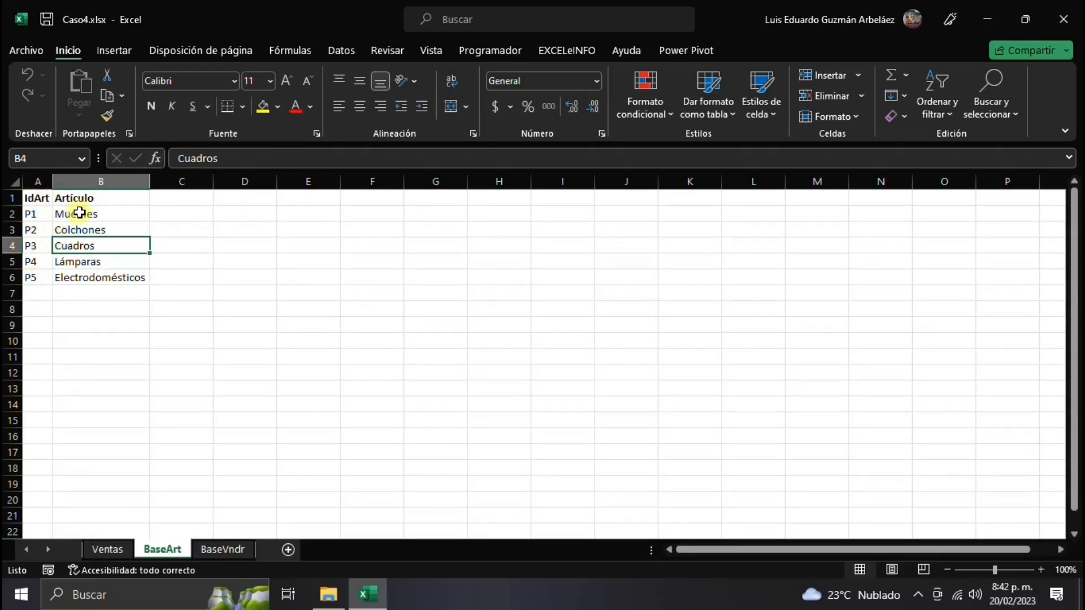
click(219, 551)
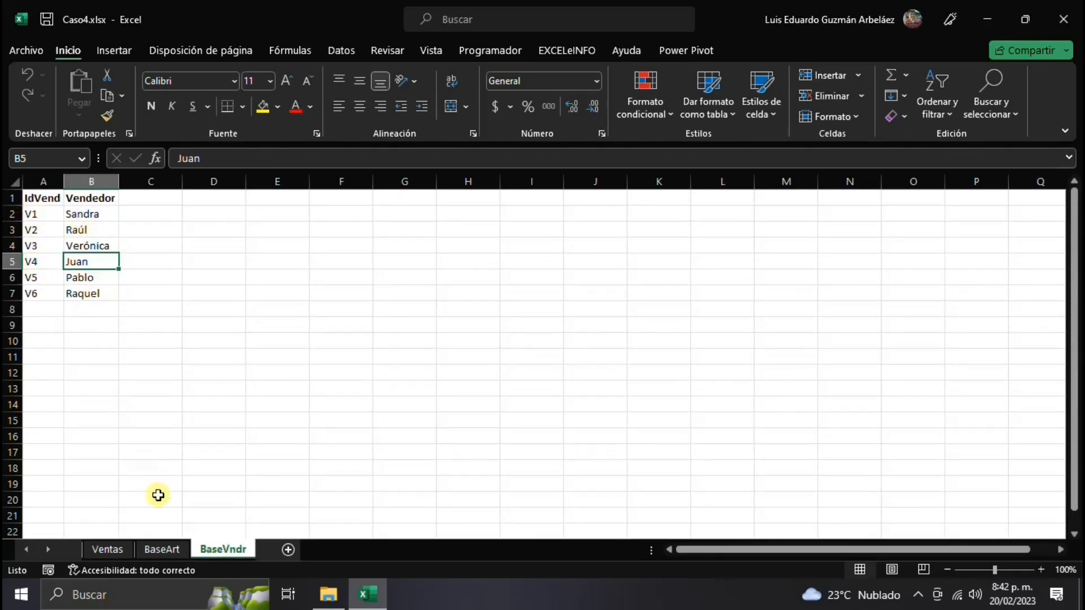
click(167, 551)
click(212, 551)
click(107, 550)
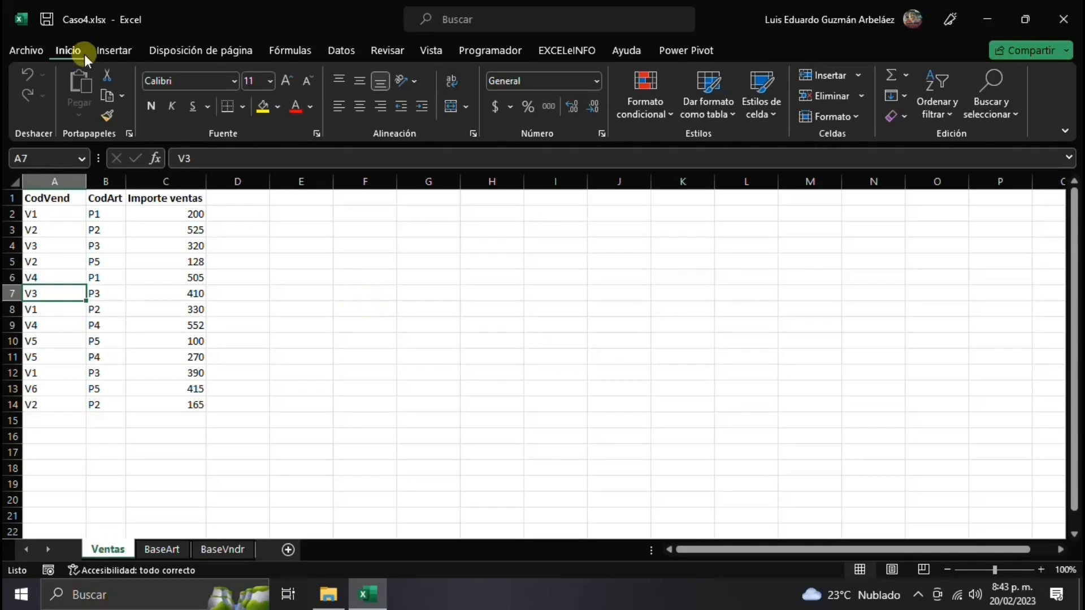
Step: Check whether Microsoft Power Pivot for Excel is enabled among the COM add-ins and cancel the dialog
click(15, 49)
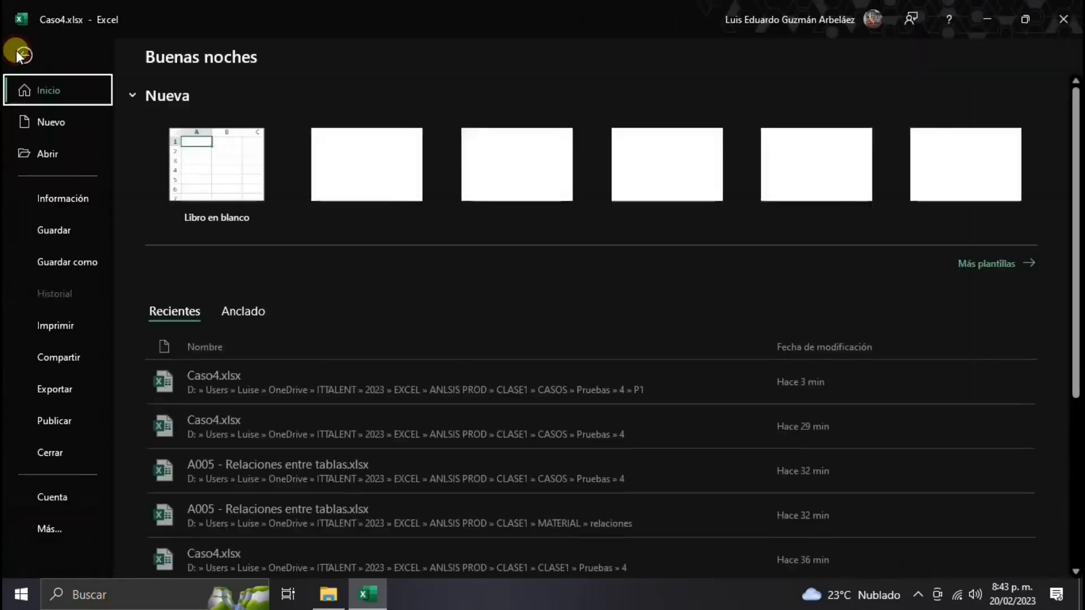
click(56, 531)
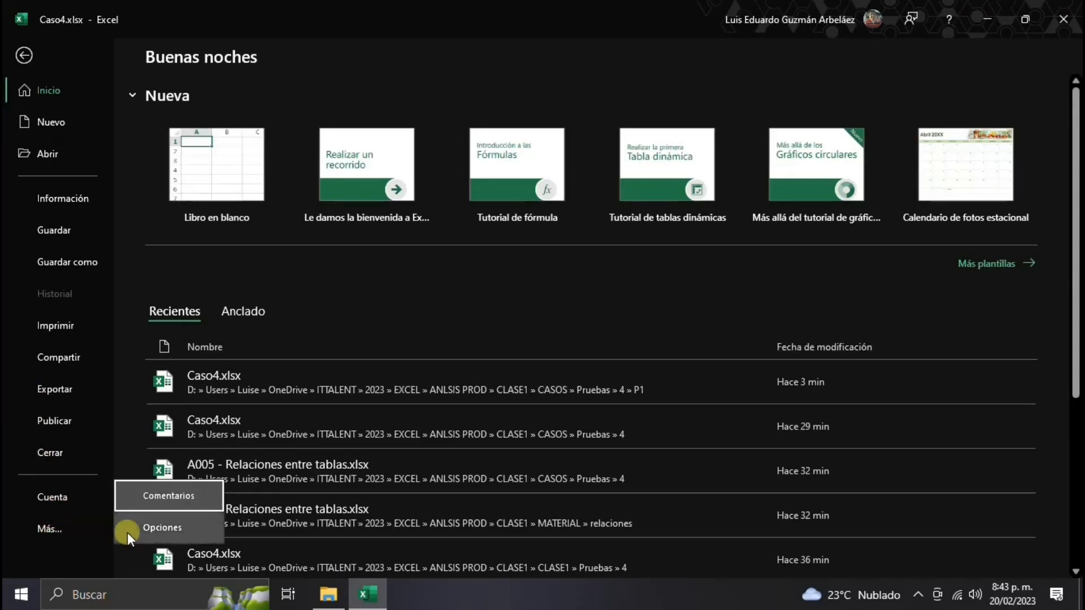
click(161, 527)
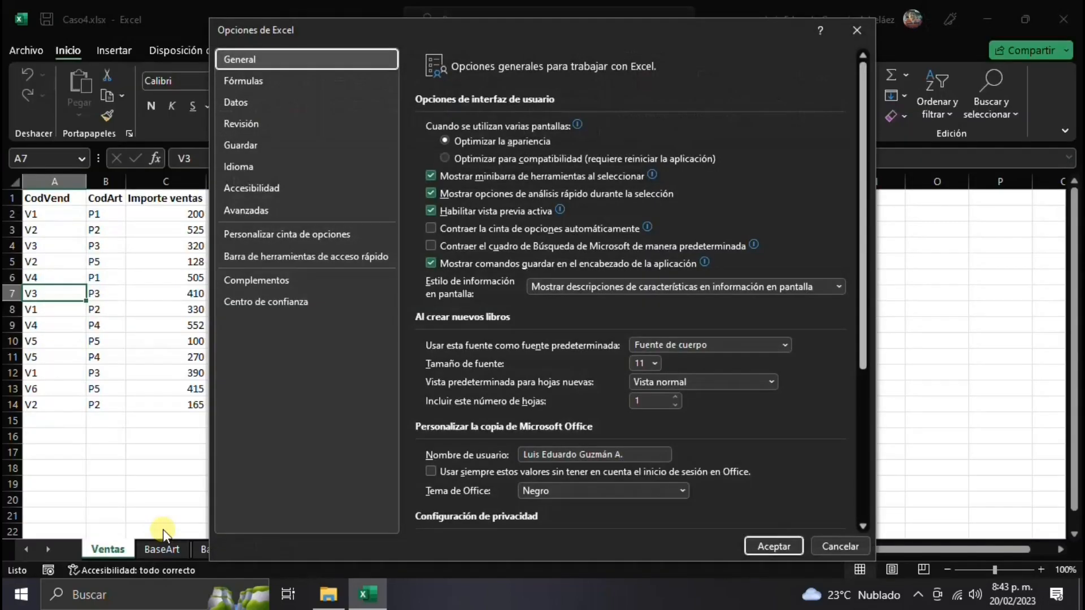
click(248, 283)
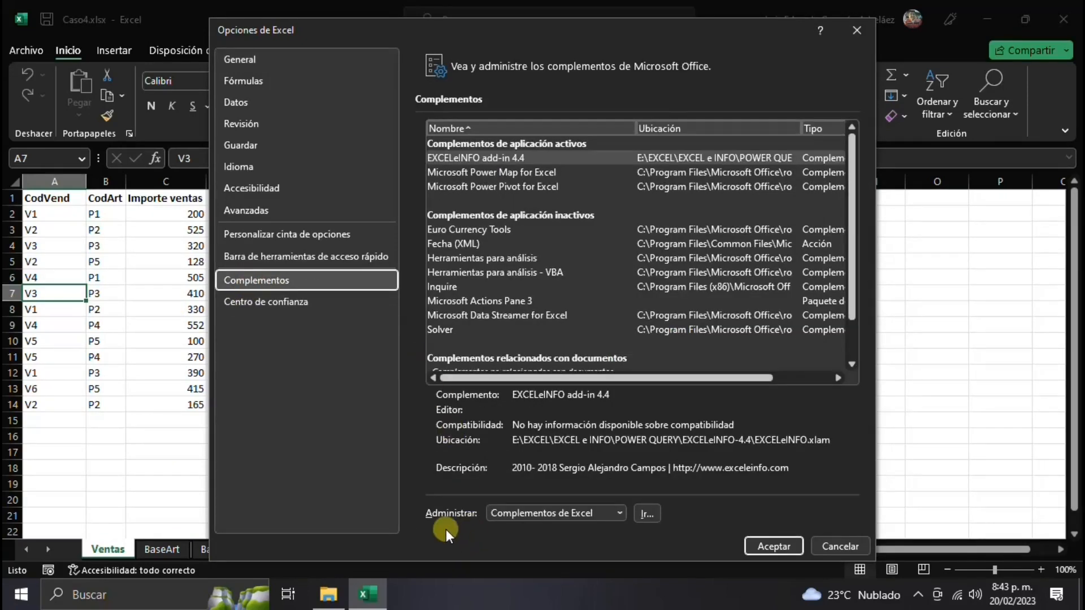
click(621, 512)
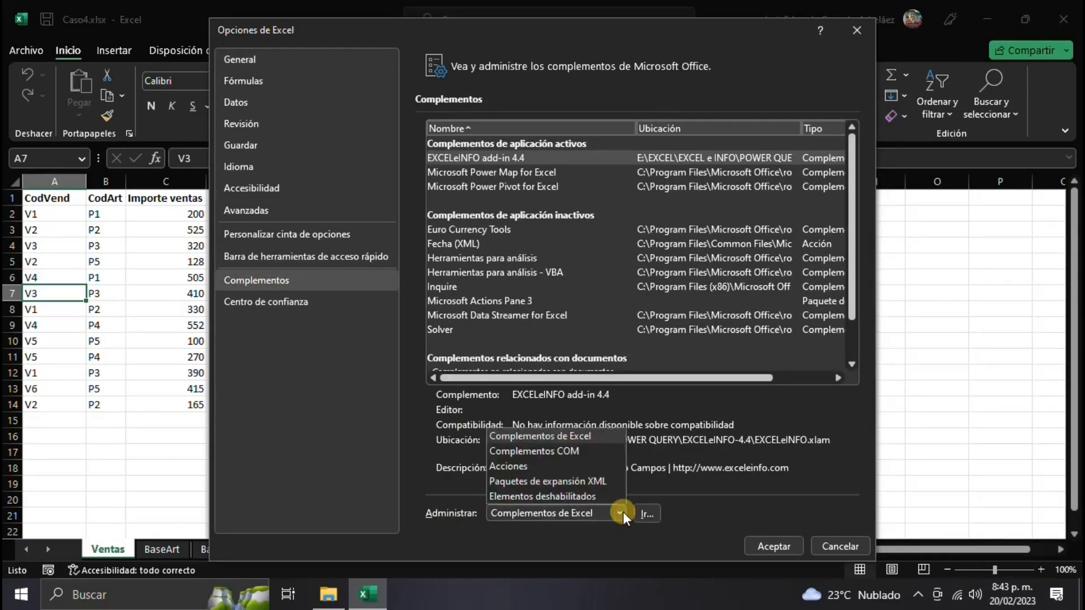
click(555, 456)
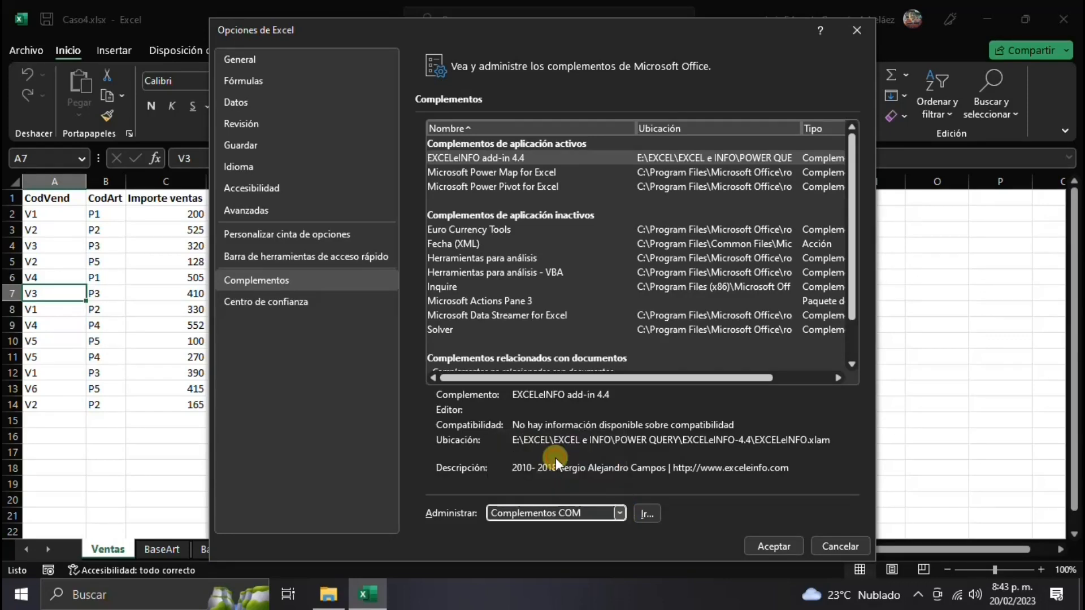
click(647, 514)
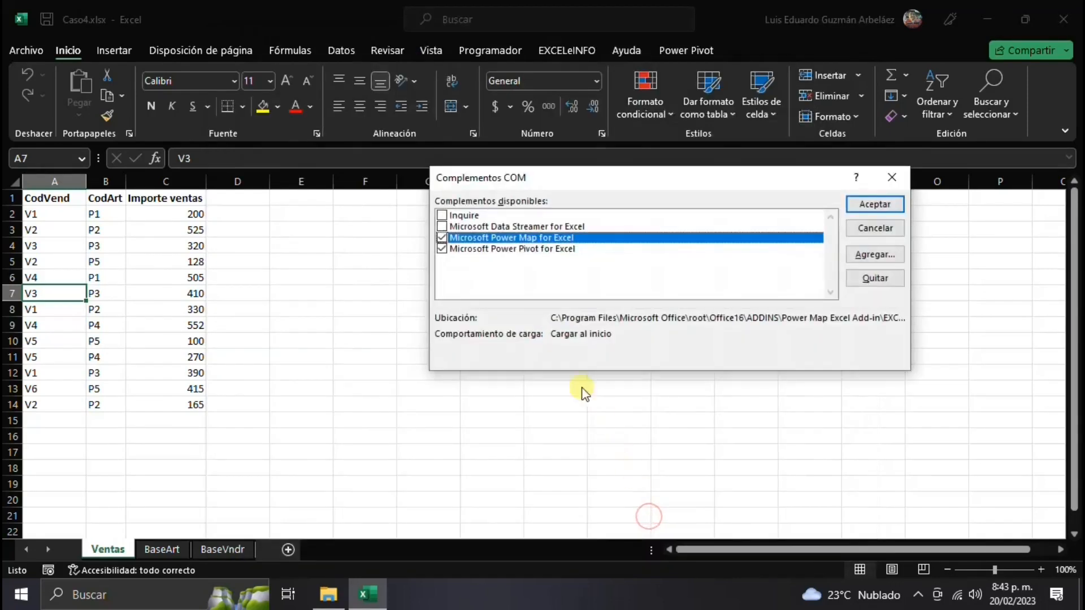
click(441, 249)
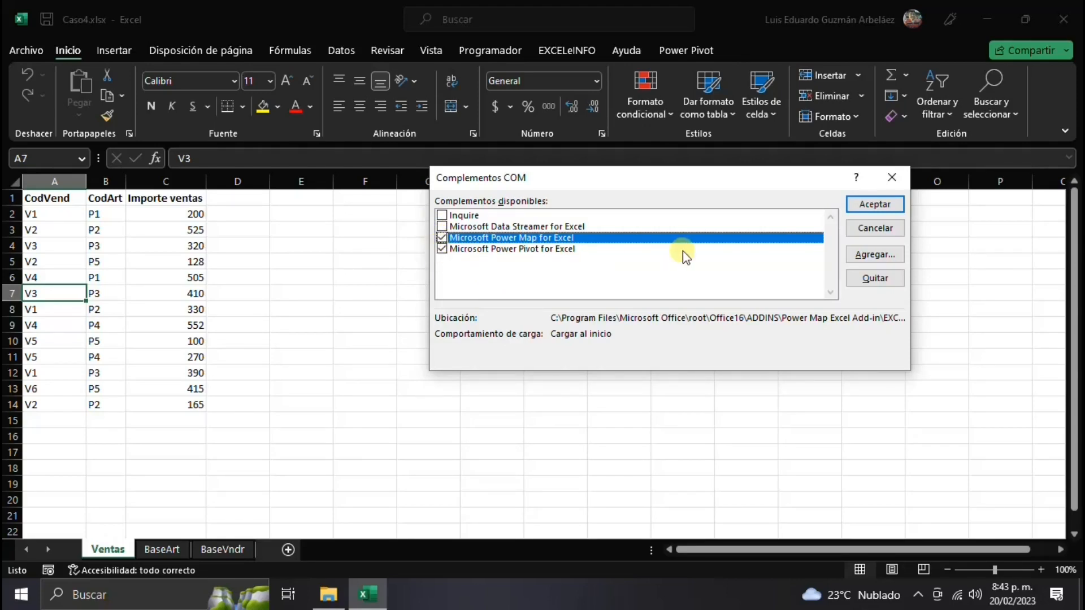
click(869, 229)
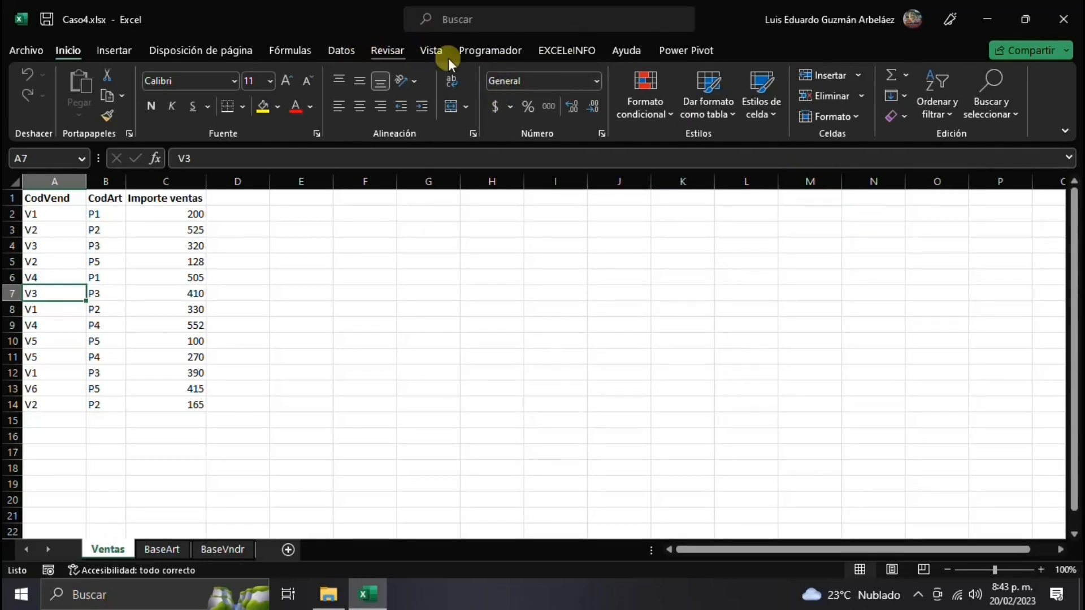
click(100, 274)
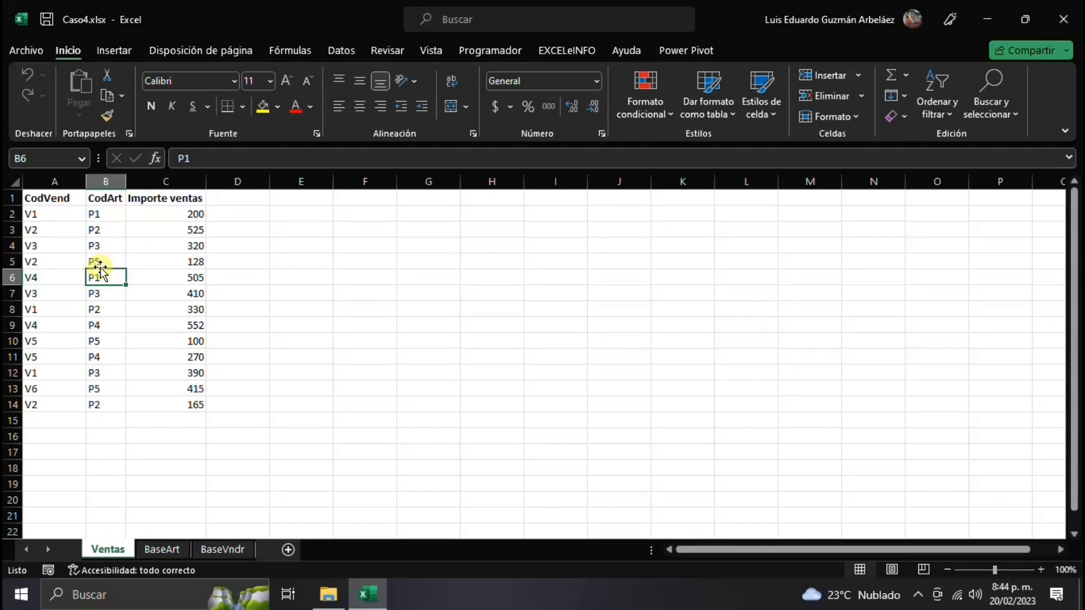
click(159, 548)
click(217, 550)
click(172, 549)
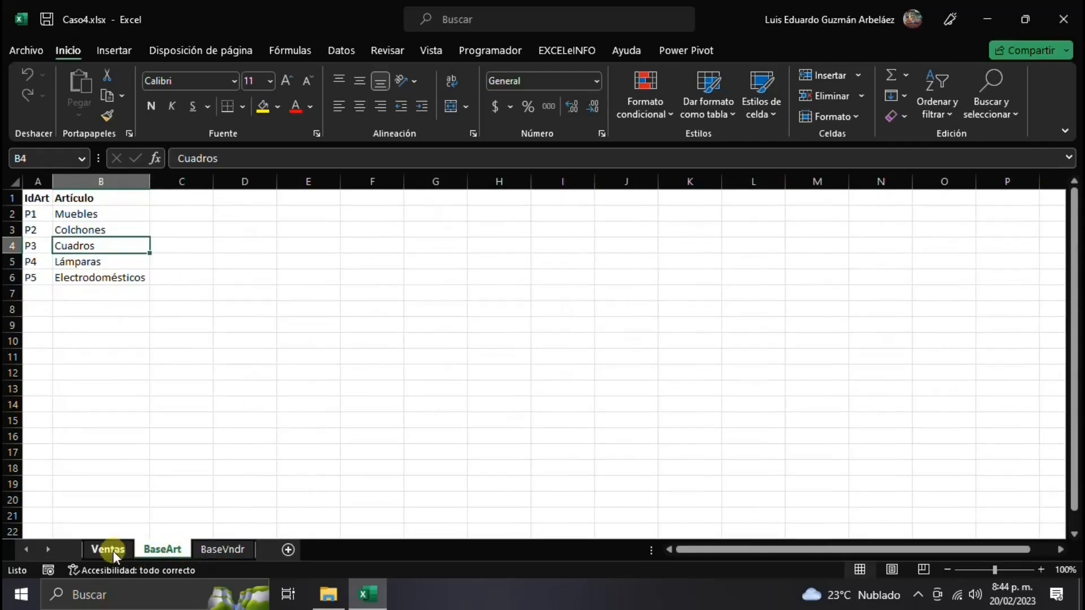
click(104, 551)
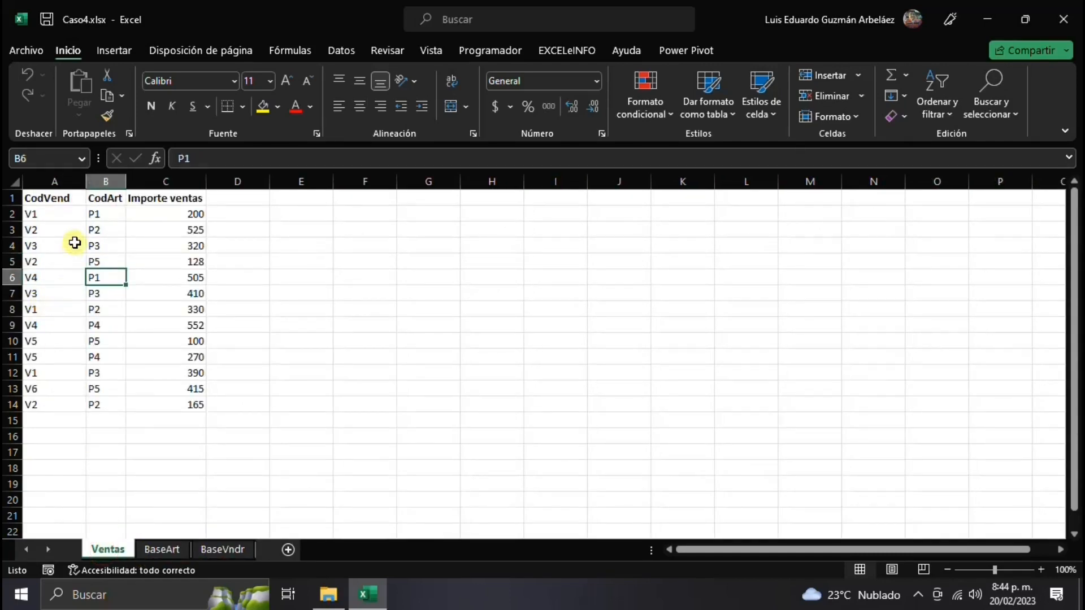
Step: Convert the range A1:C14 on the Ventas sheet into a table with headers and name it Ventas
click(58, 228)
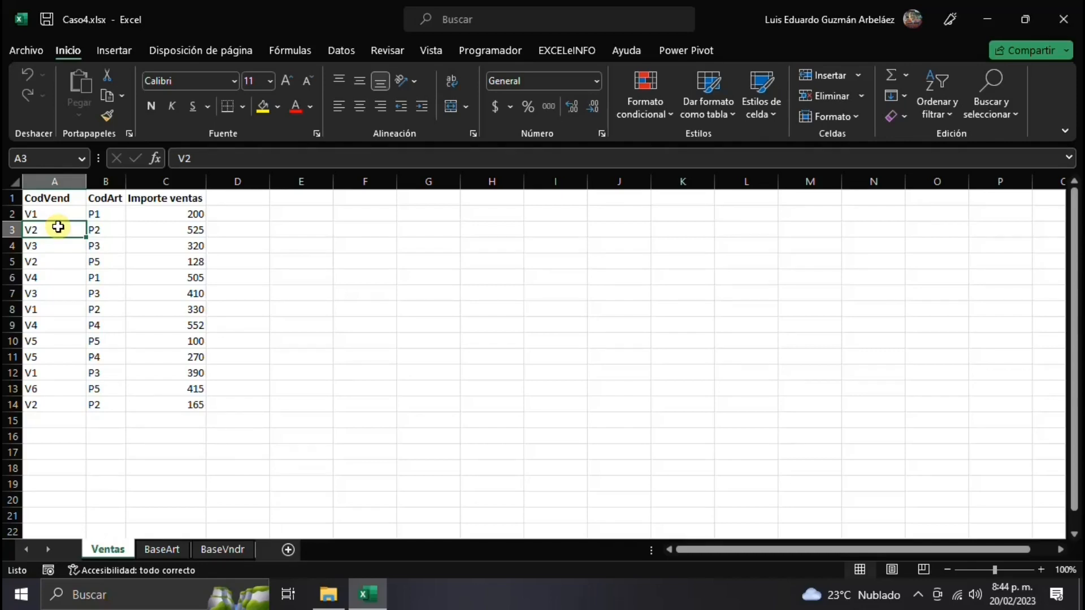
key(ctrl+q)
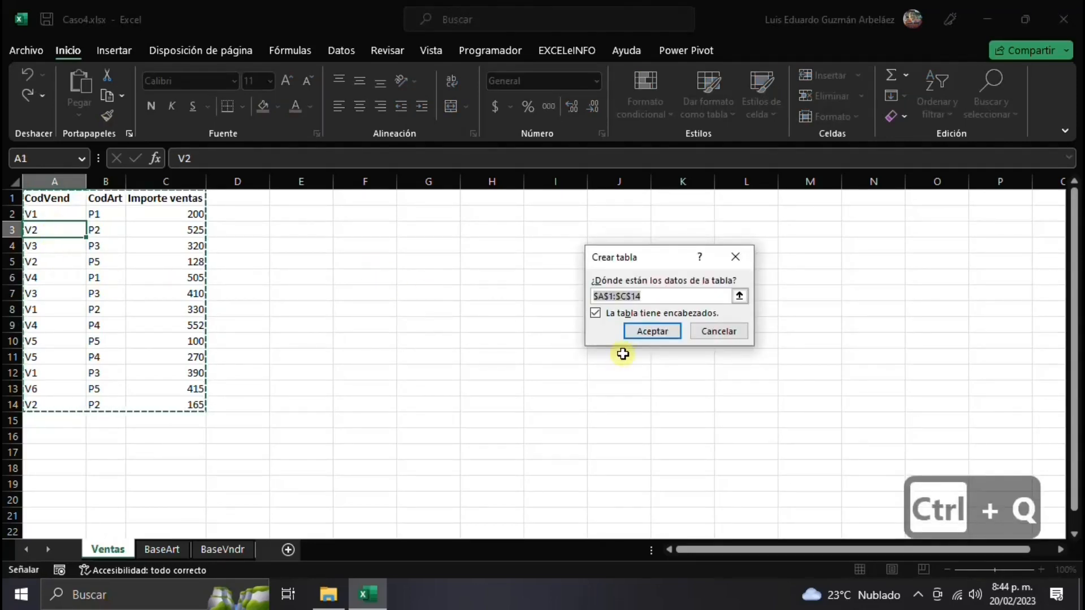
click(653, 332)
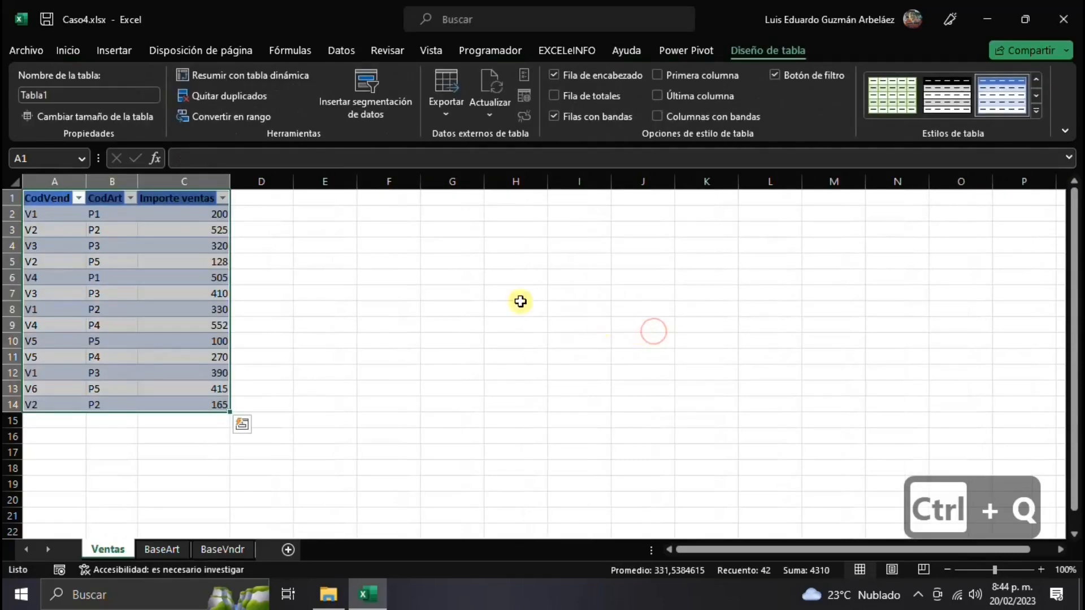
click(50, 96)
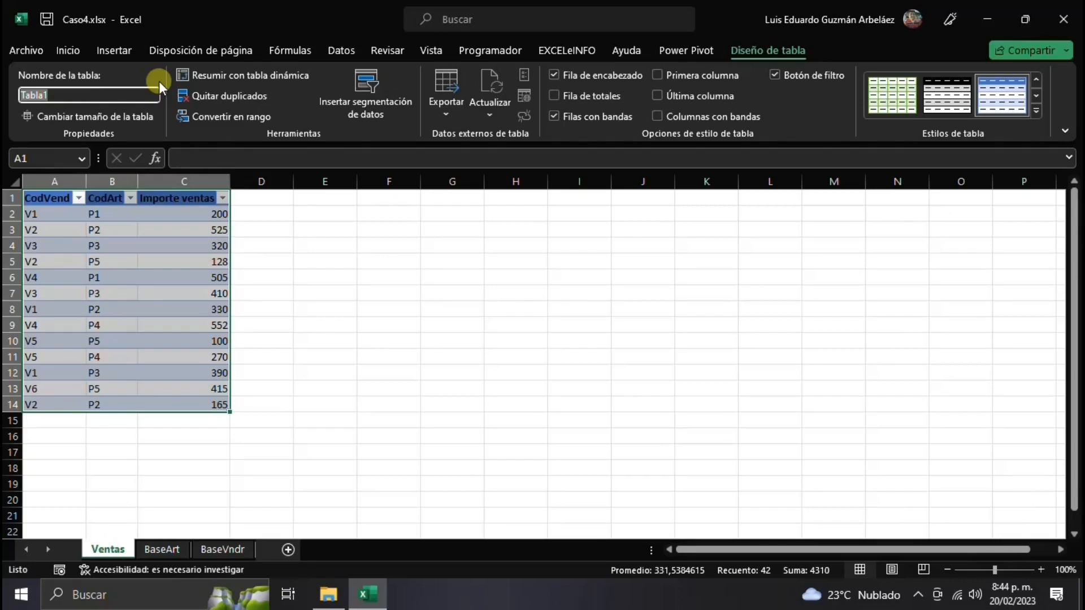
text(Vent)
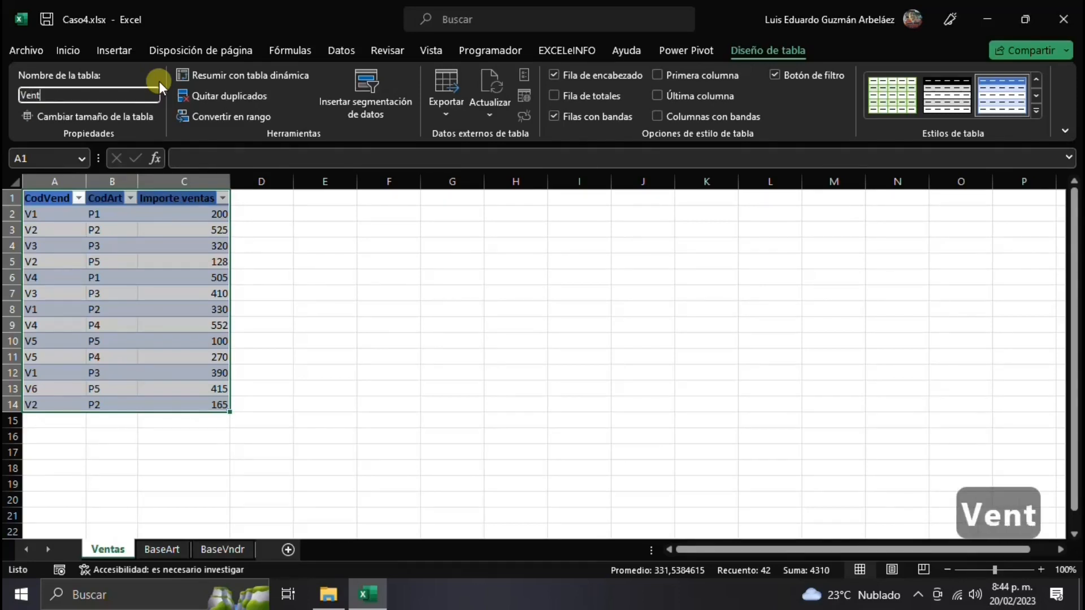
text(as)
key(Return)
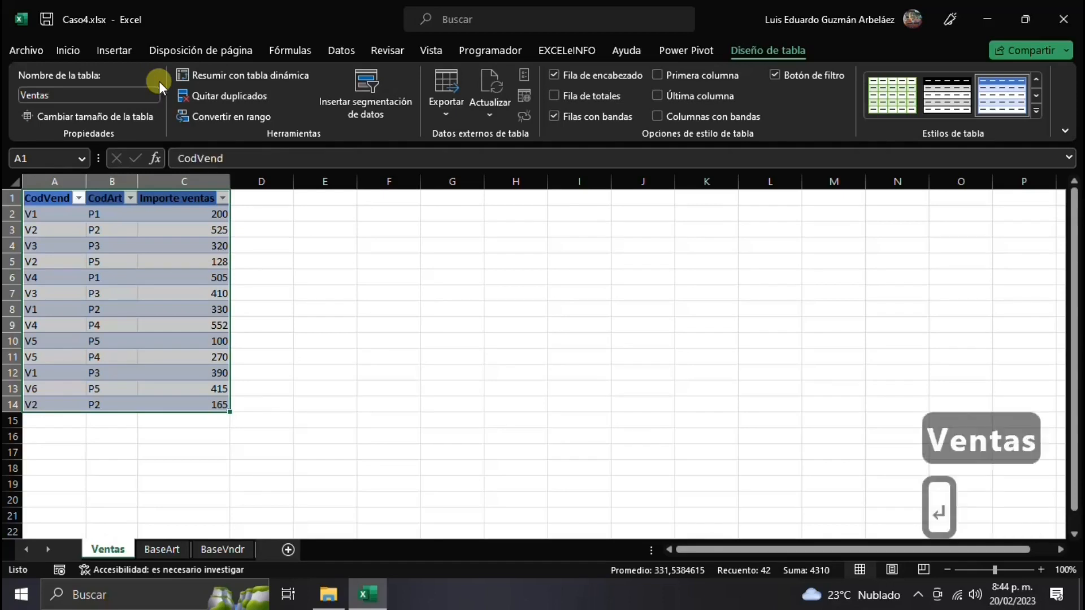
Step: Convert the range A1:B6 on the BaseArt sheet into a table with headers and name it BaseArt
click(162, 549)
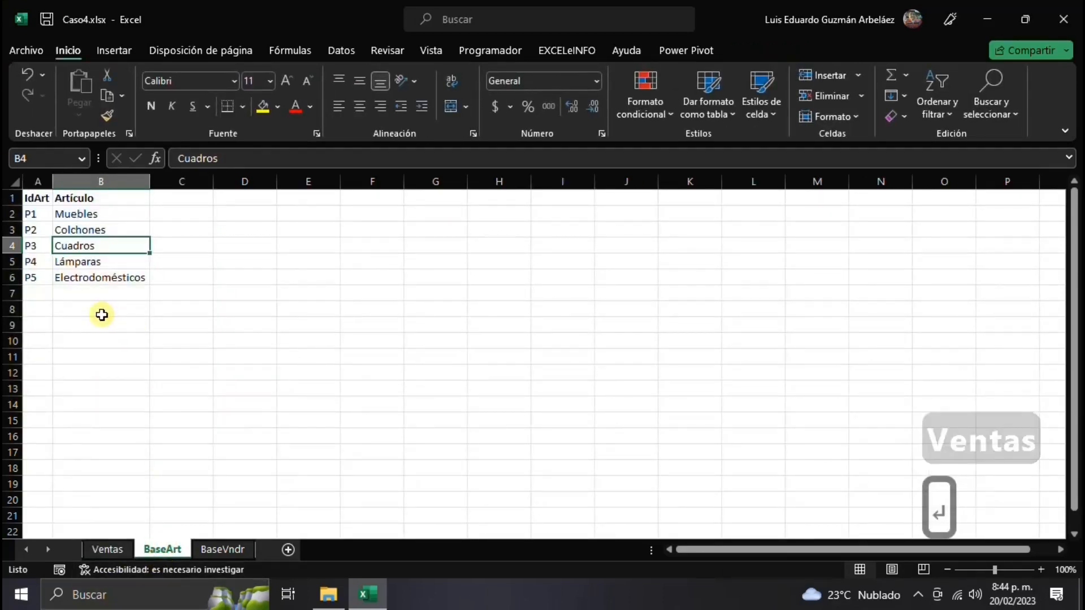
key(ctrl+q)
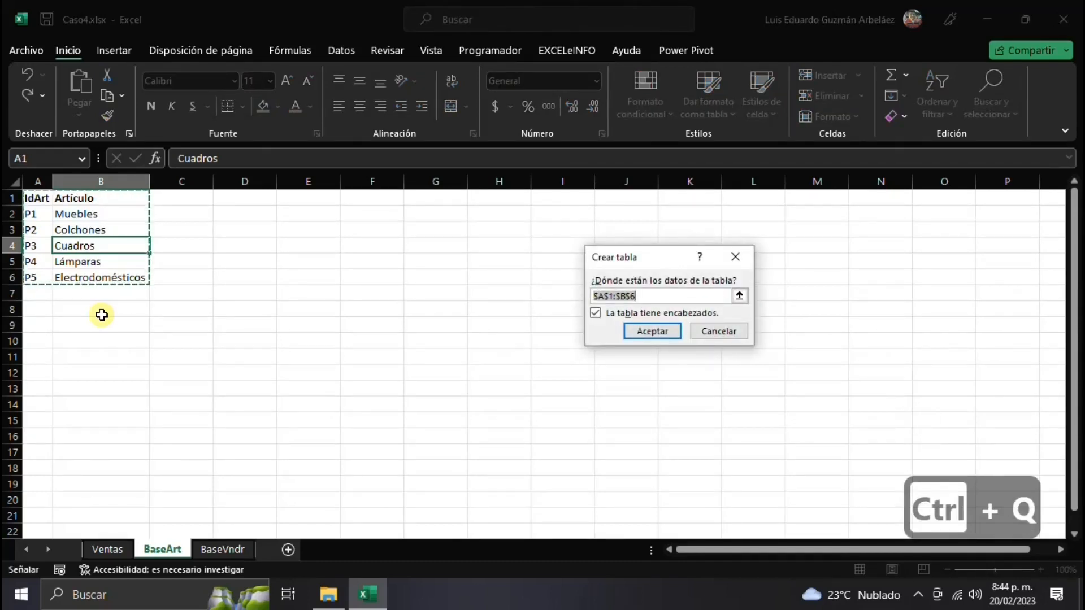
click(652, 331)
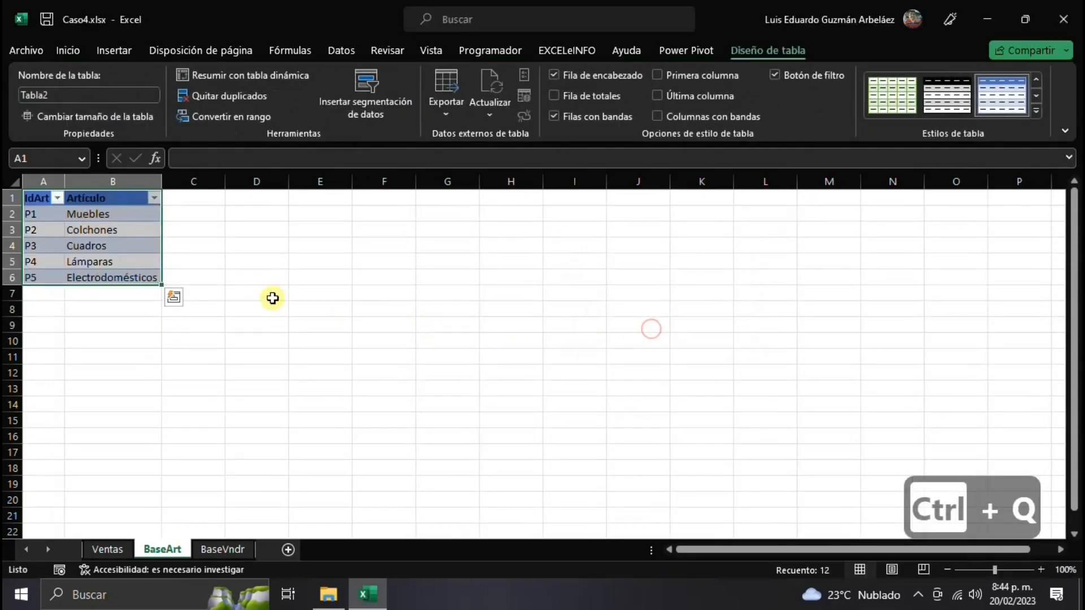
click(99, 92)
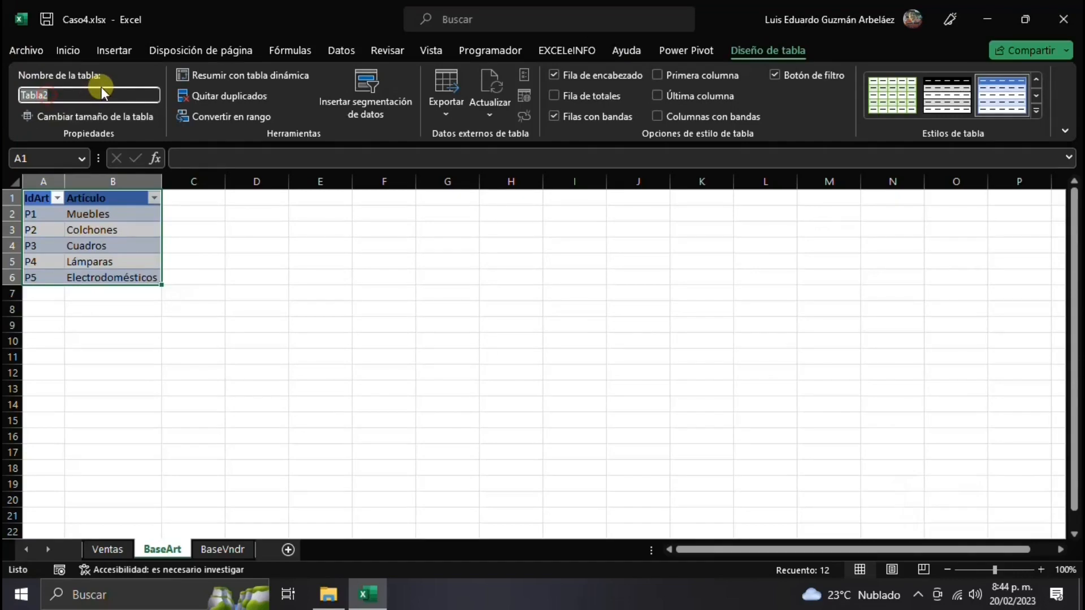
text(B)
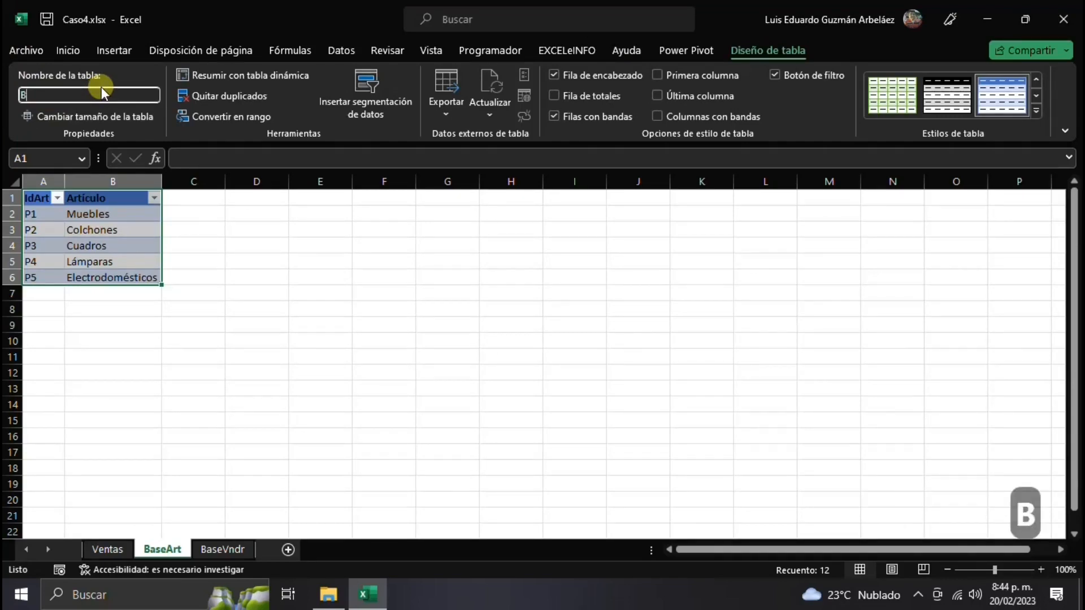
text(aseArt)
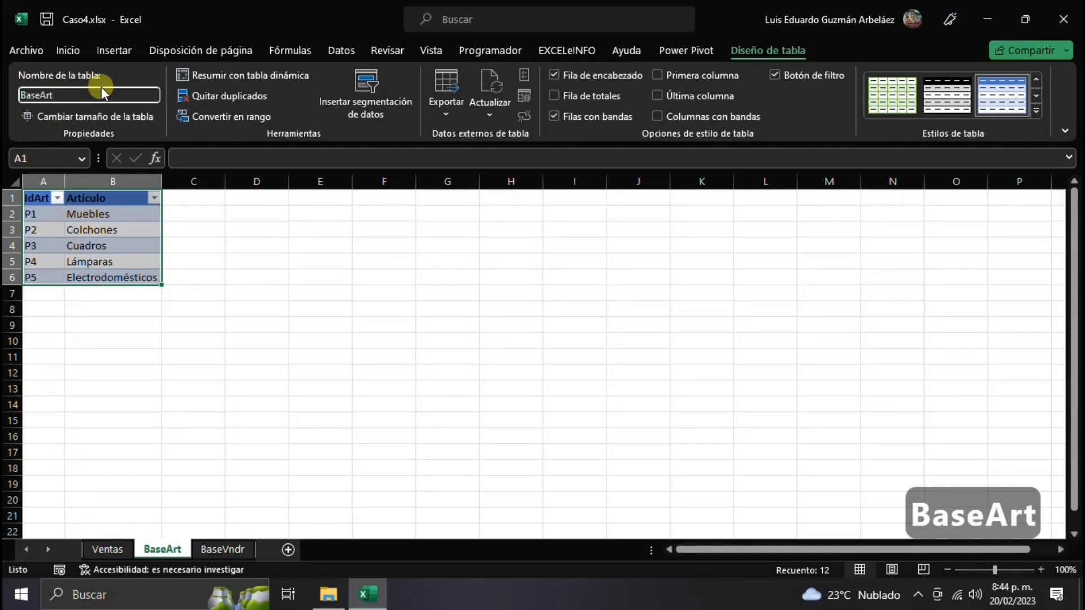
key(Return)
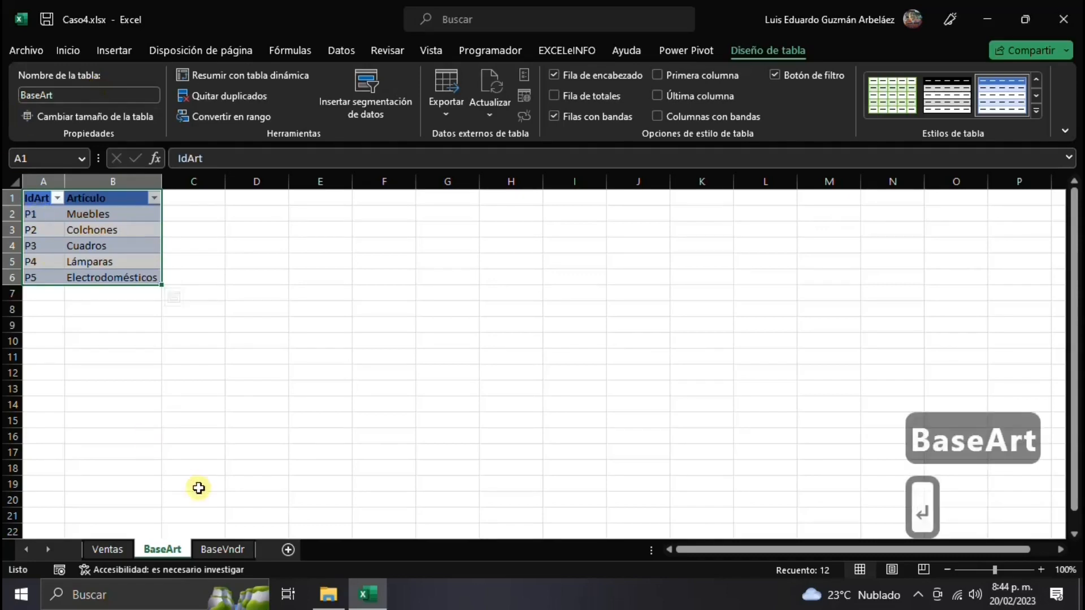
Step: Convert the range A1:B7 on the BaseVndr sheet into a table with headers and name it BaseVndr
click(222, 549)
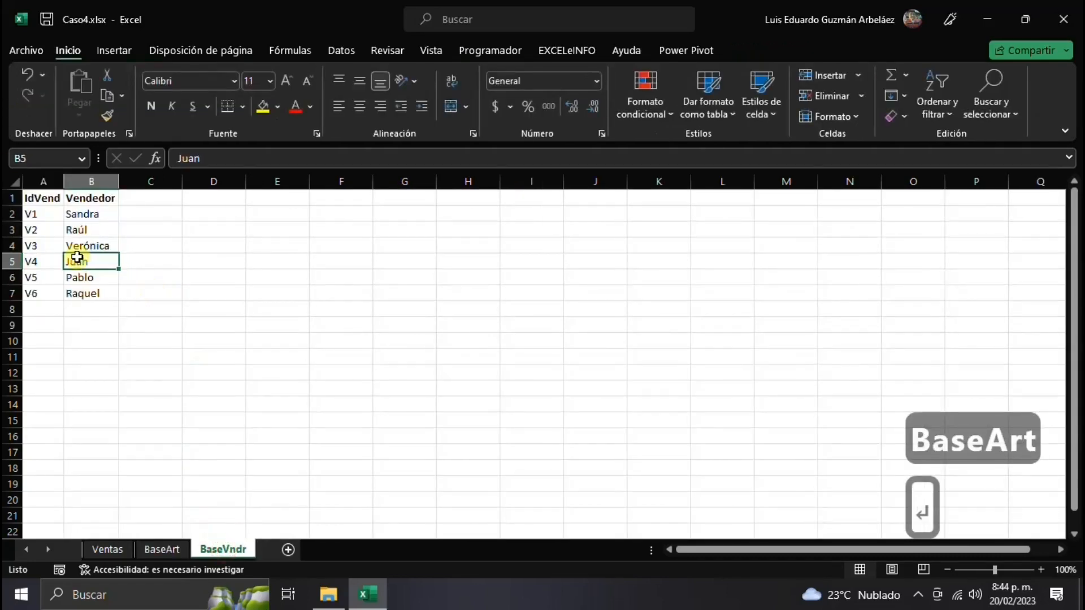
key(ctrl+q)
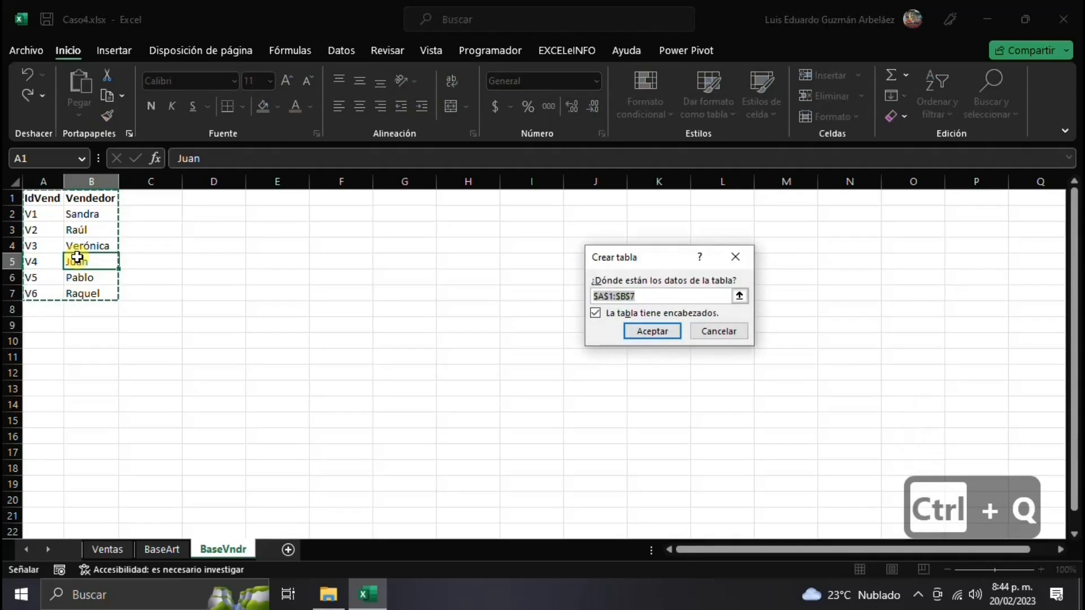
key(Return)
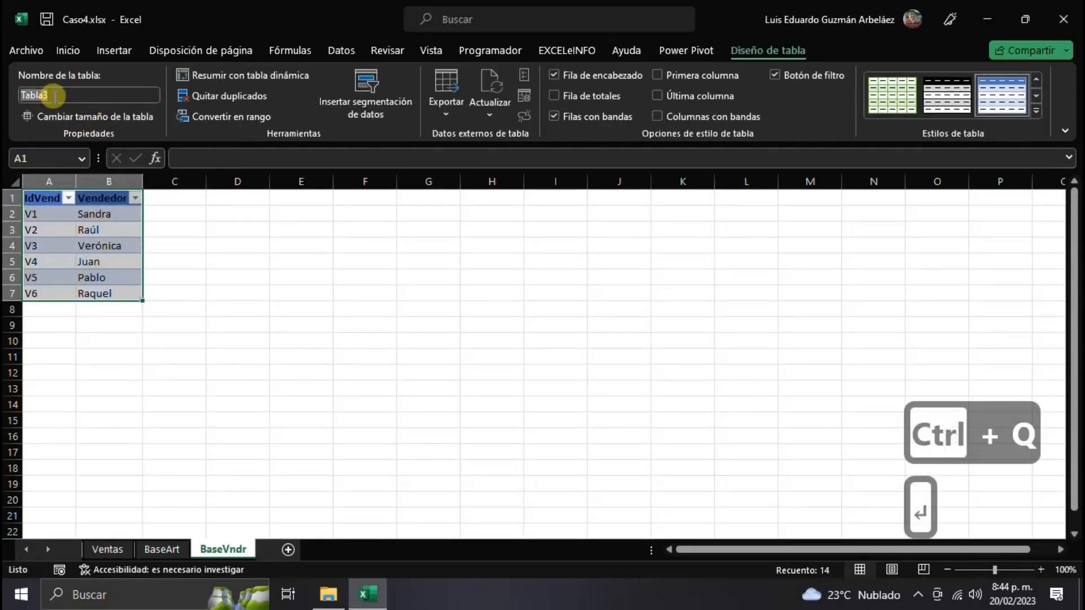
click(53, 96)
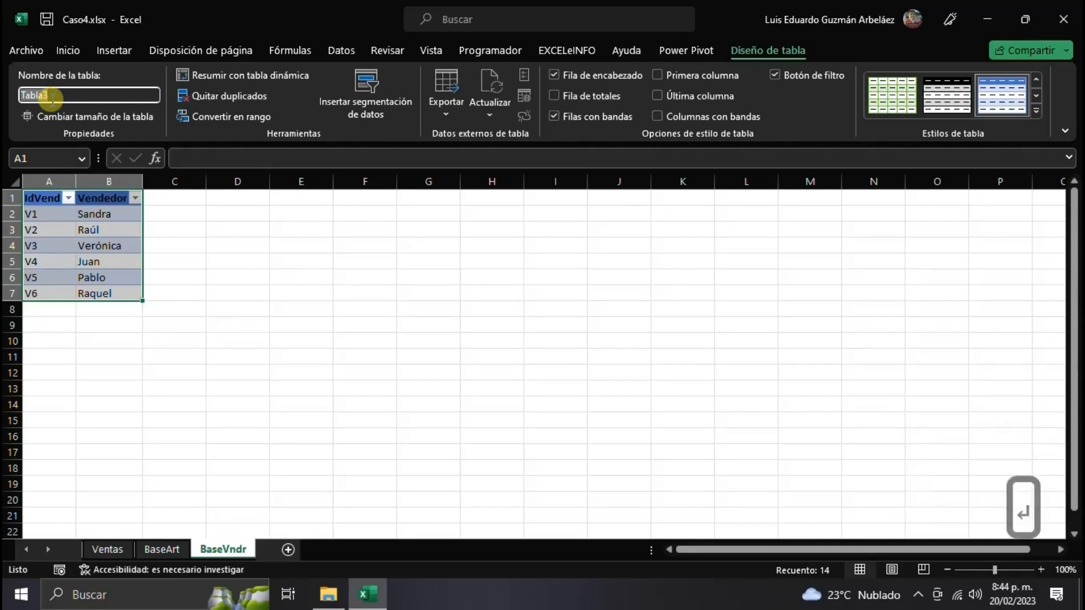
text(Base)
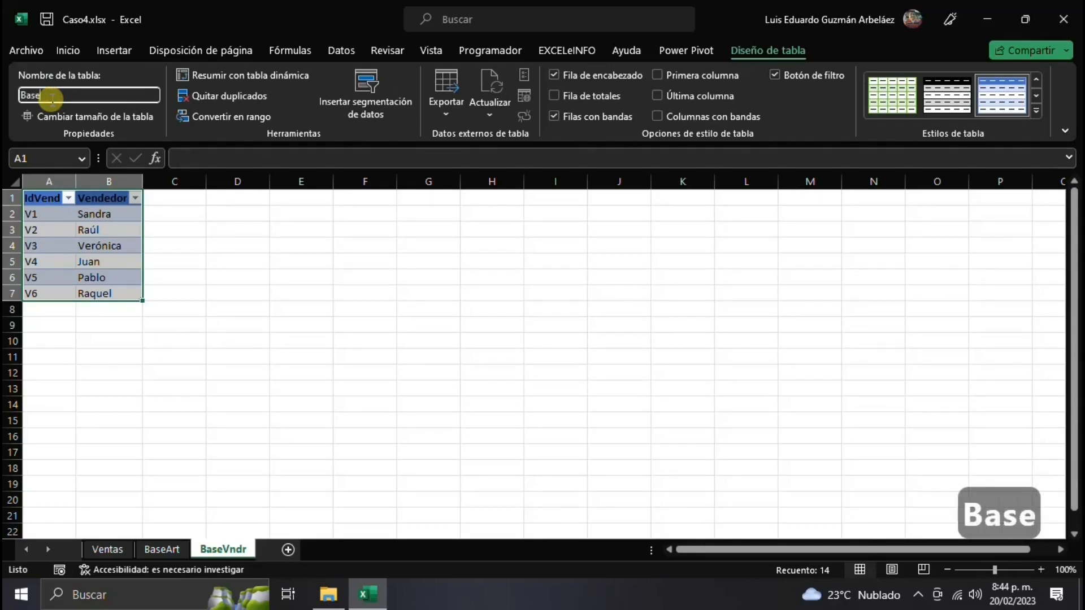
text(Vndr)
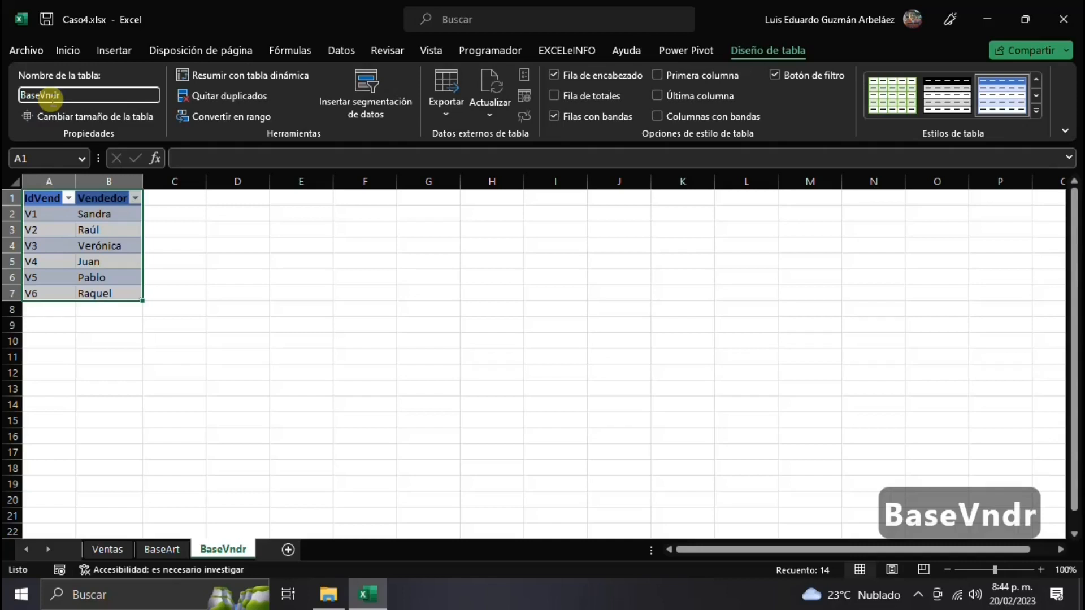
key(Return)
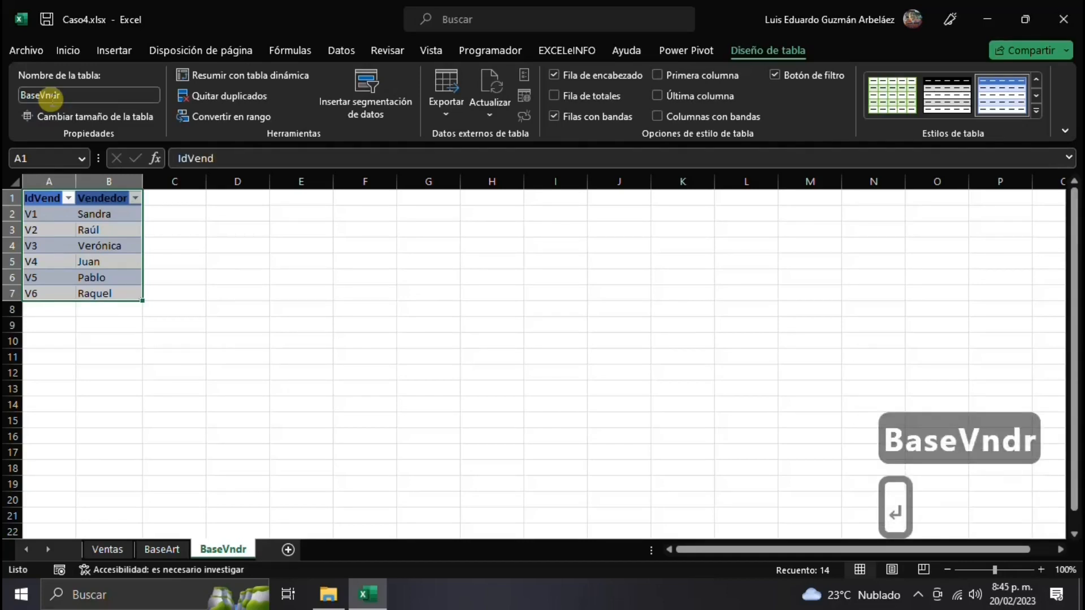
click(68, 275)
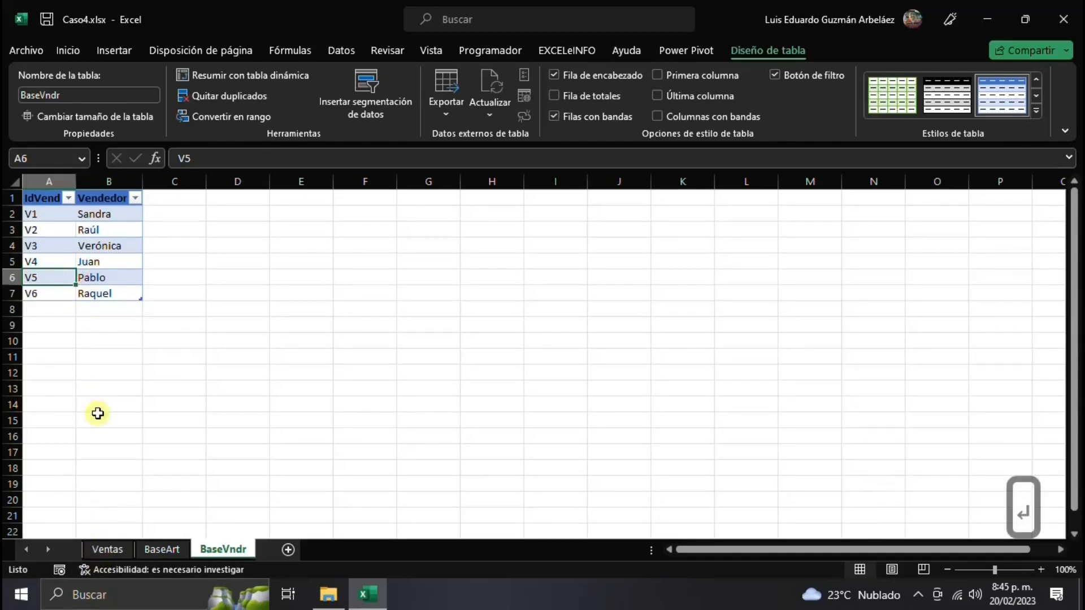
Step: Review the formatted tables and their names on the Ventas, BaseArt and BaseVndr sheets
click(107, 547)
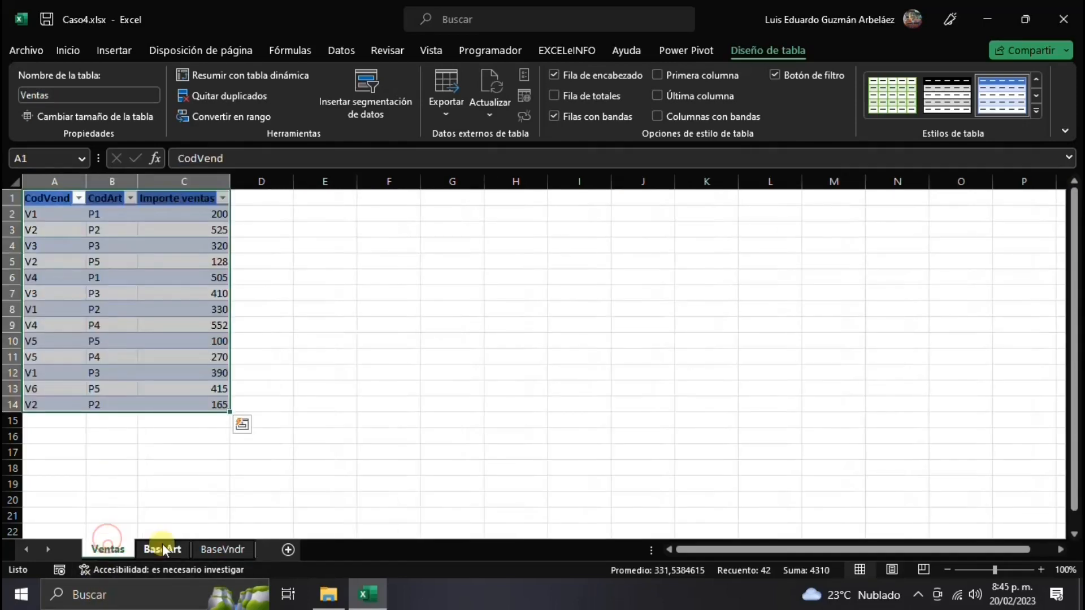
click(162, 548)
click(237, 545)
click(165, 545)
click(107, 548)
click(93, 276)
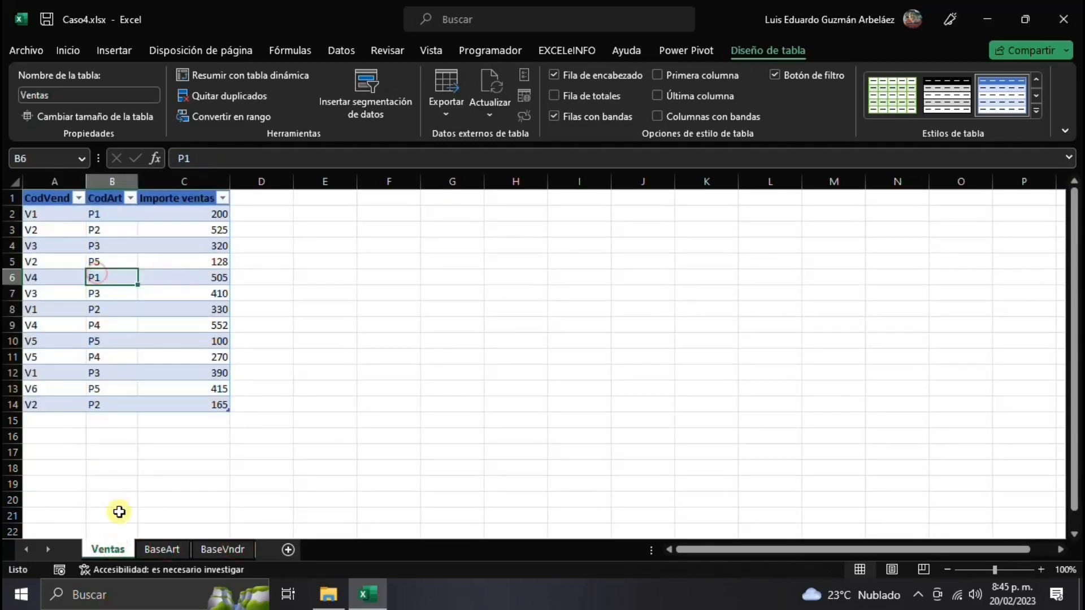
click(160, 549)
click(98, 249)
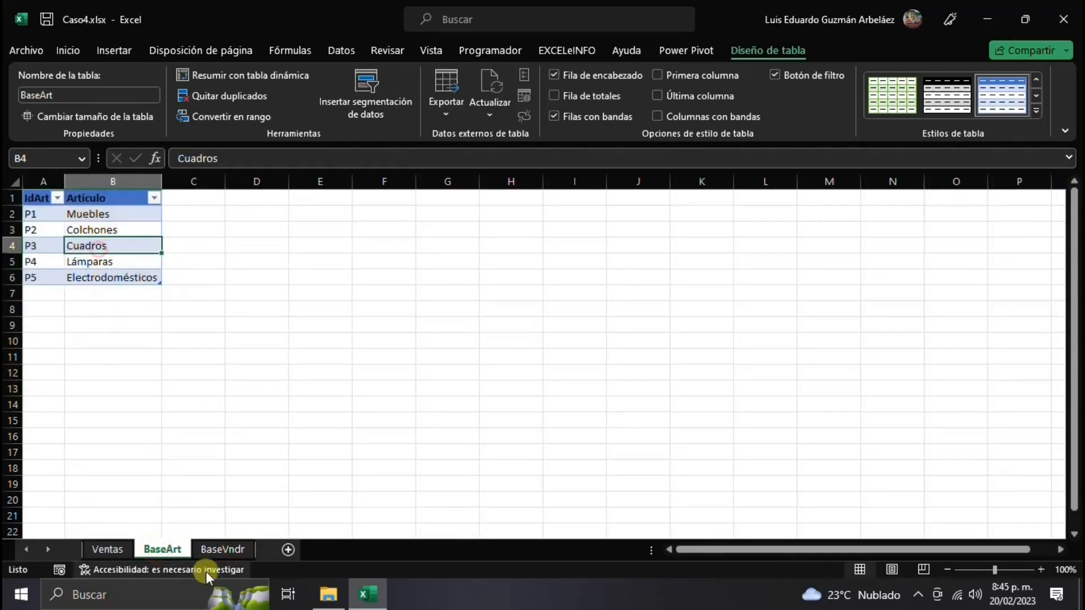
click(215, 549)
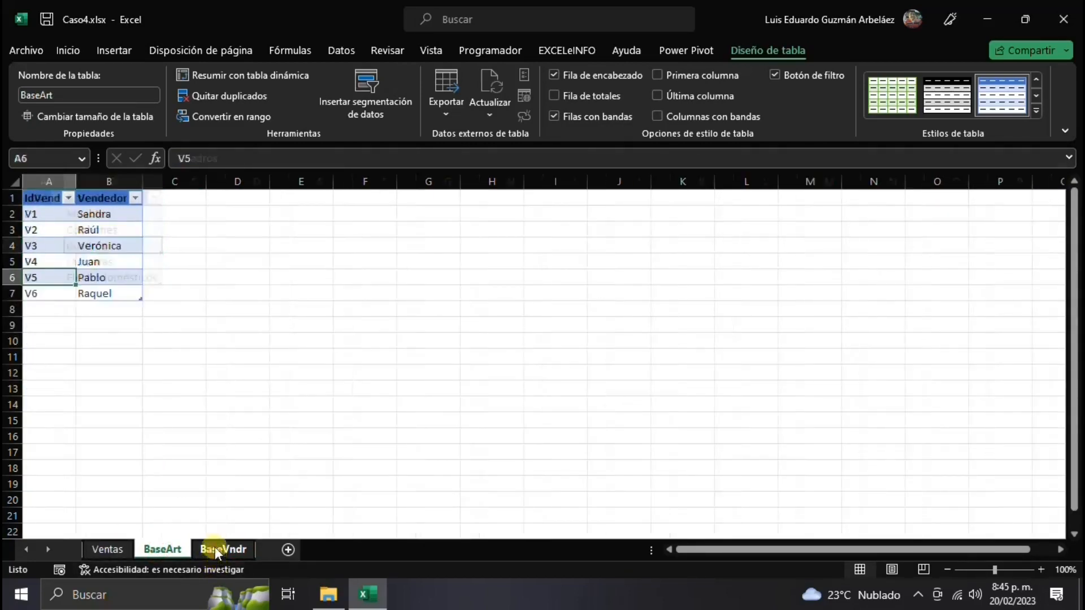
click(82, 249)
Step: Add the Ventas table to the Power Pivot data model and return to the workbook
click(117, 548)
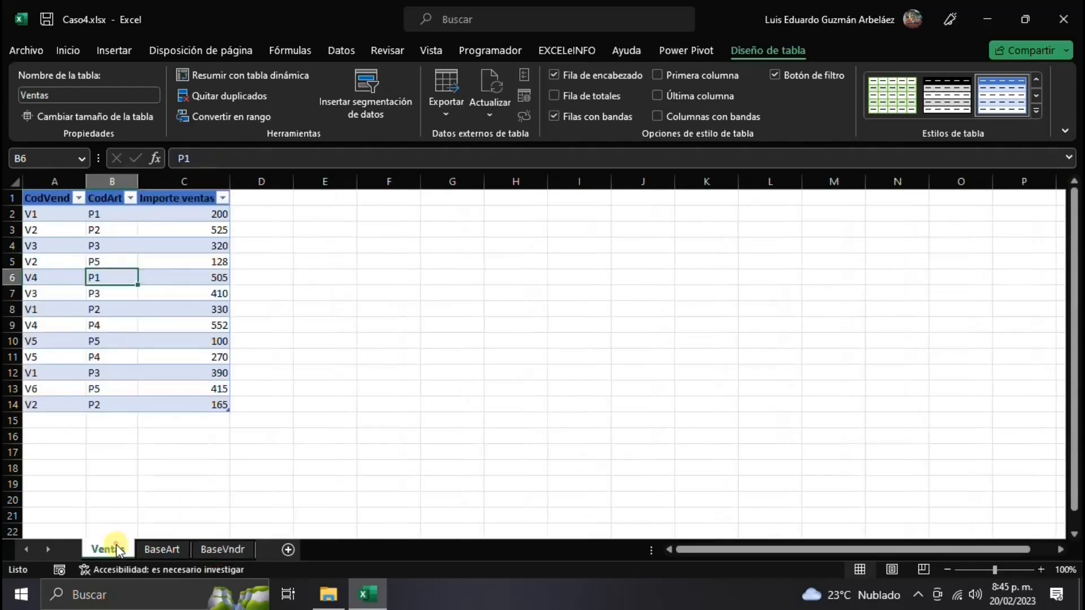
click(675, 53)
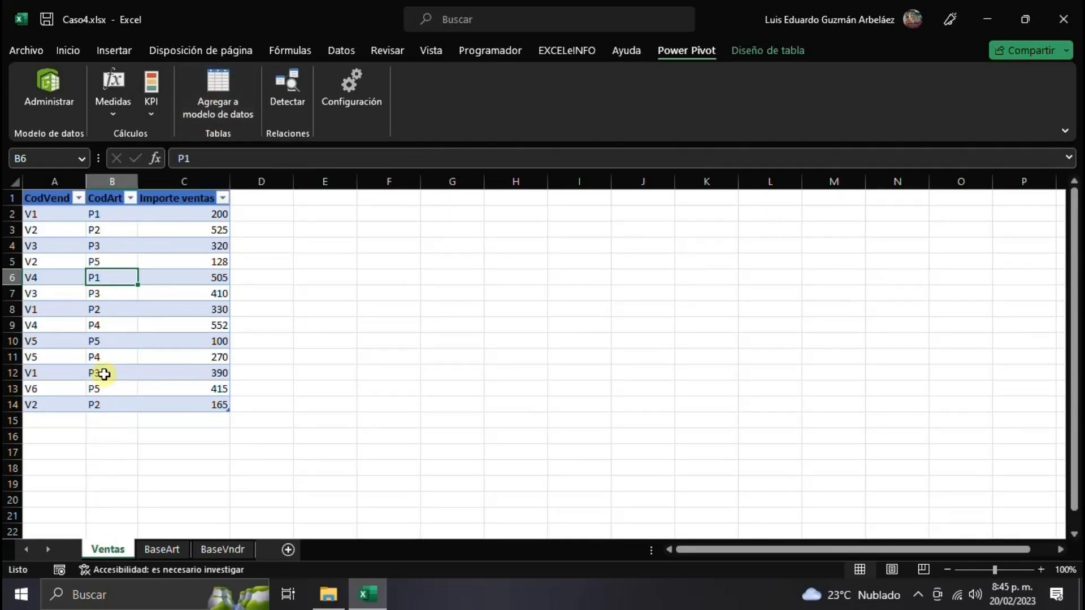
click(216, 96)
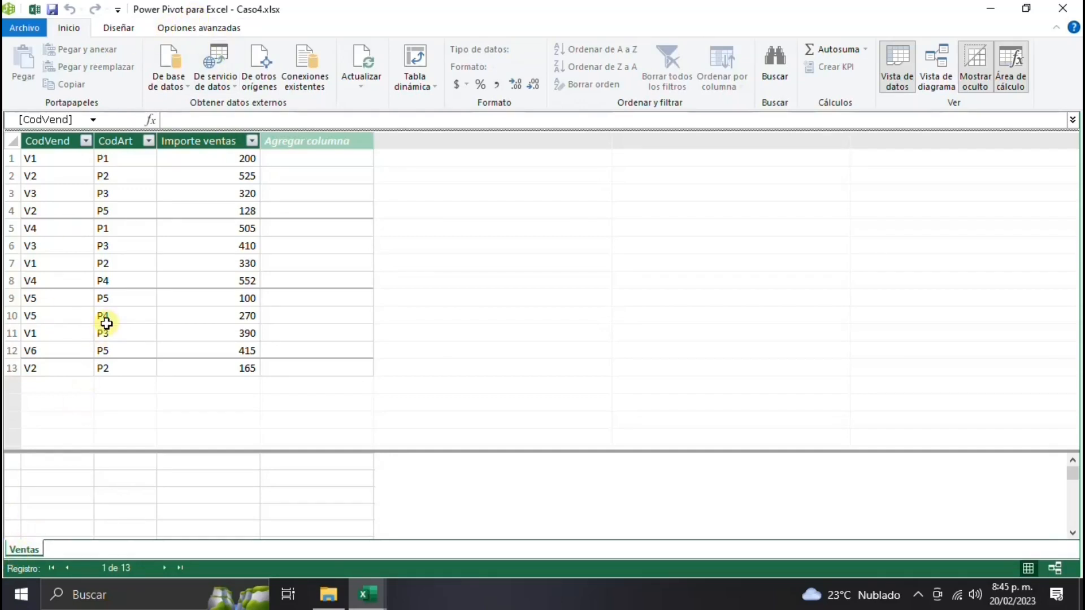
click(992, 8)
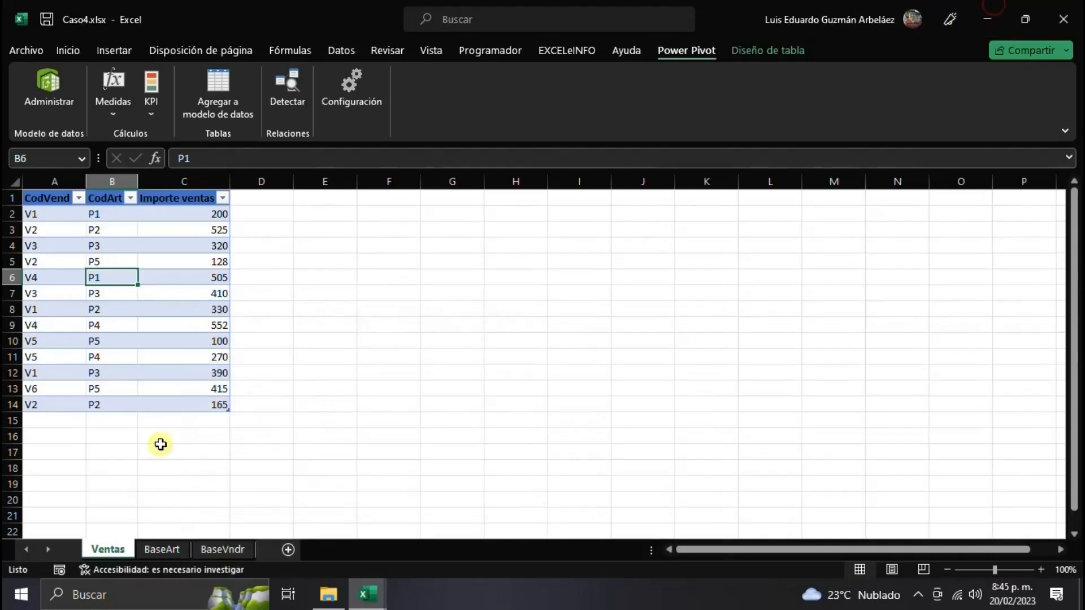
Step: Add the BaseArt and BaseVndr tables to the Power Pivot data model
click(150, 551)
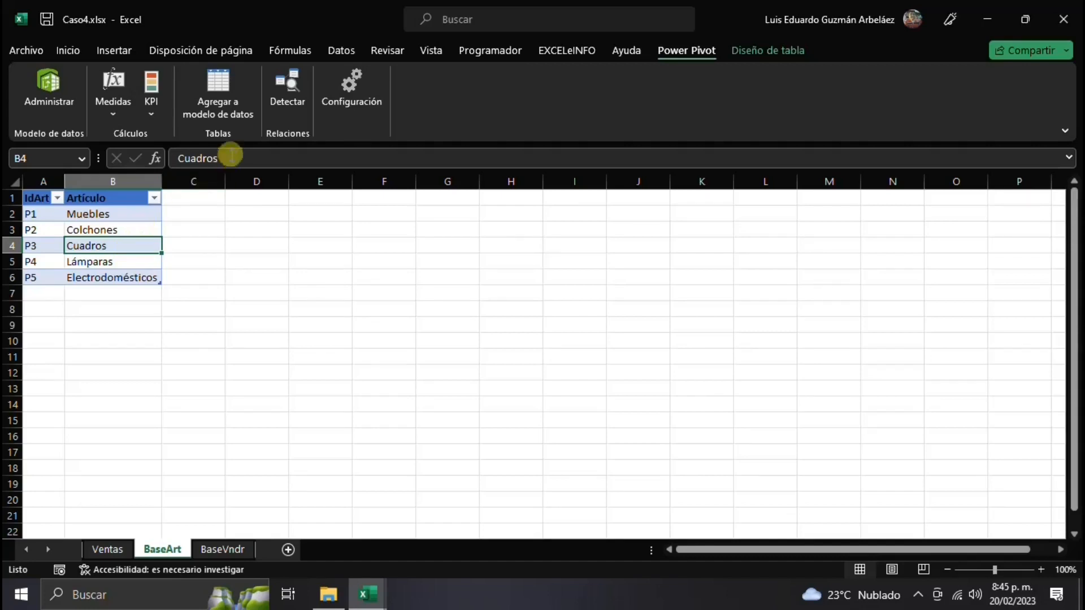
click(218, 100)
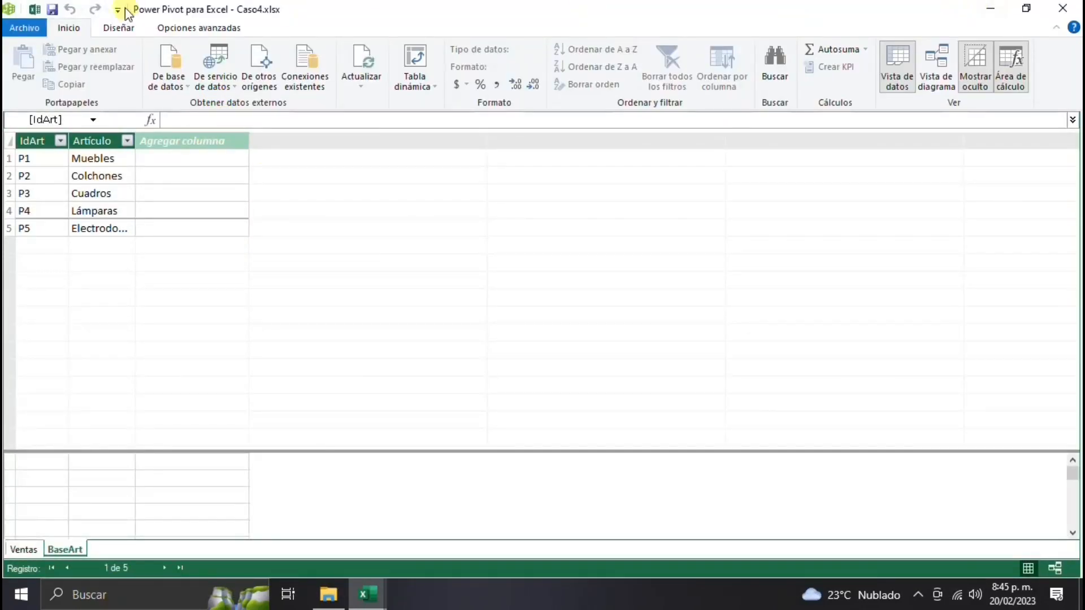
click(34, 10)
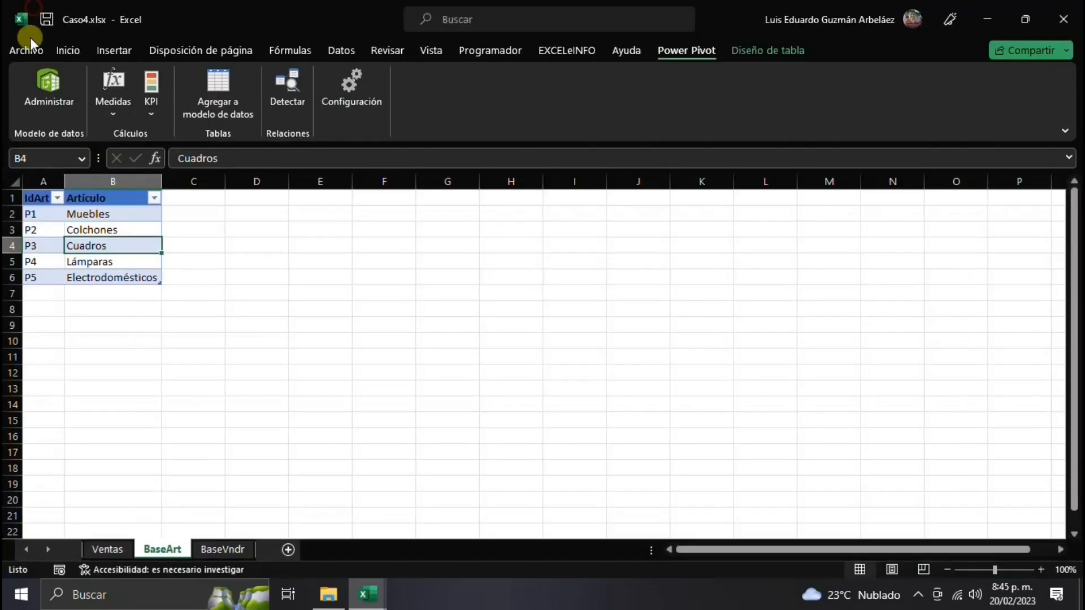
click(222, 548)
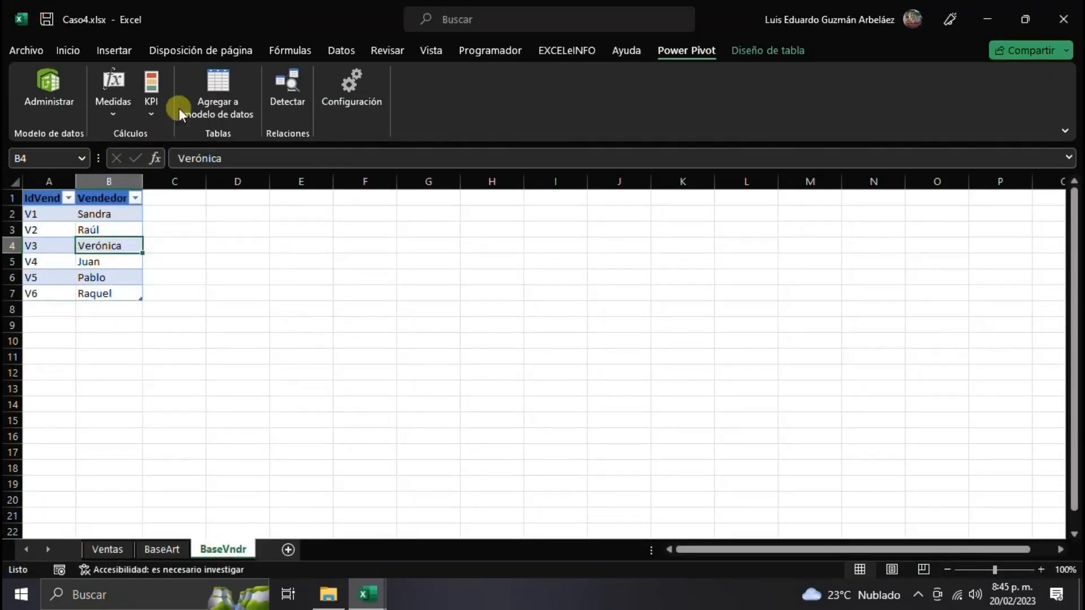
click(209, 95)
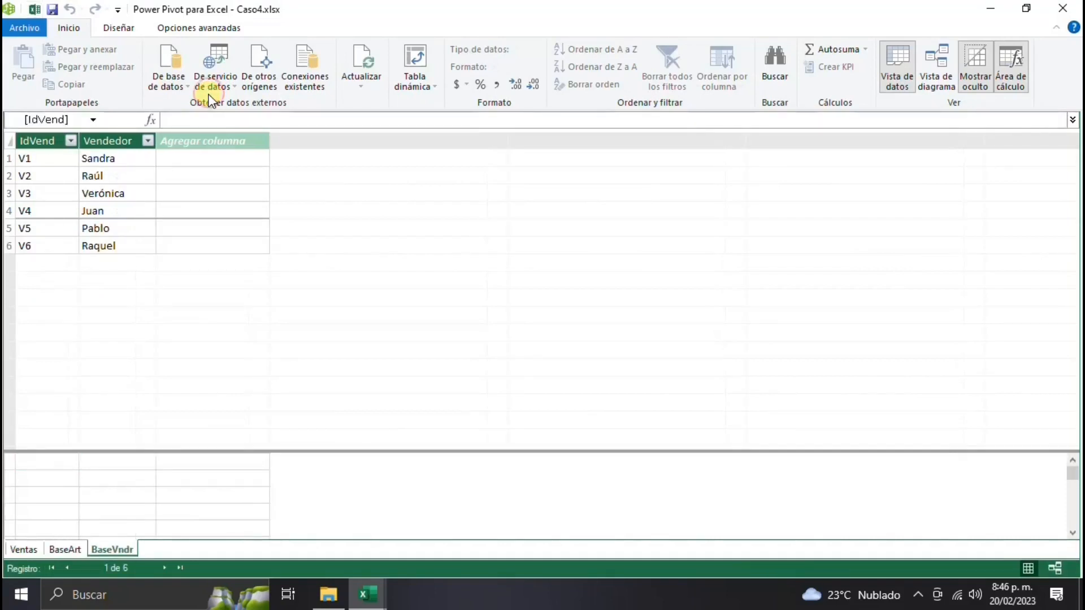
Step: Examine the data loaded for Ventas, BaseArt and BaseVndr in the Power Pivot window
click(23, 552)
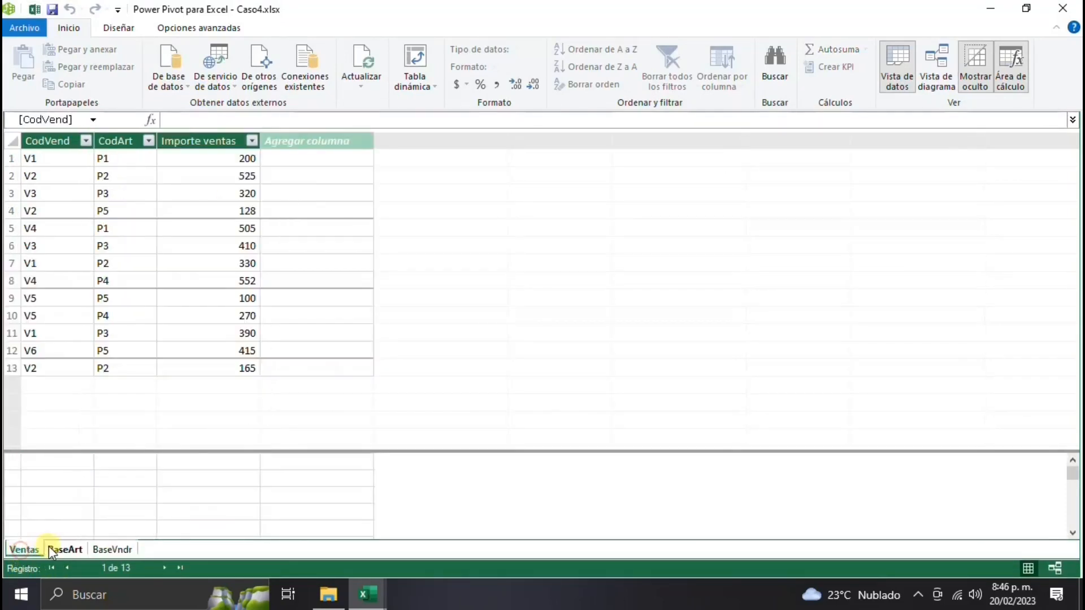
click(55, 549)
click(108, 550)
click(50, 550)
click(23, 550)
click(59, 550)
click(120, 550)
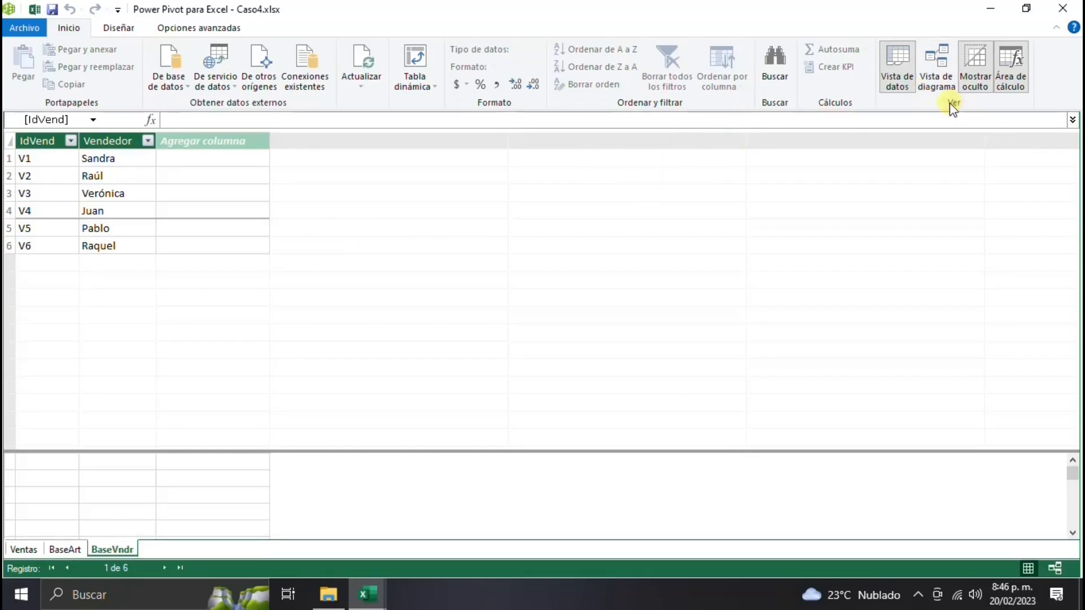
Step: Show the data model as a diagram and arrange the tables, moving Ventas below and left of BaseArt and BaseVndr beneath BaseArt
click(937, 69)
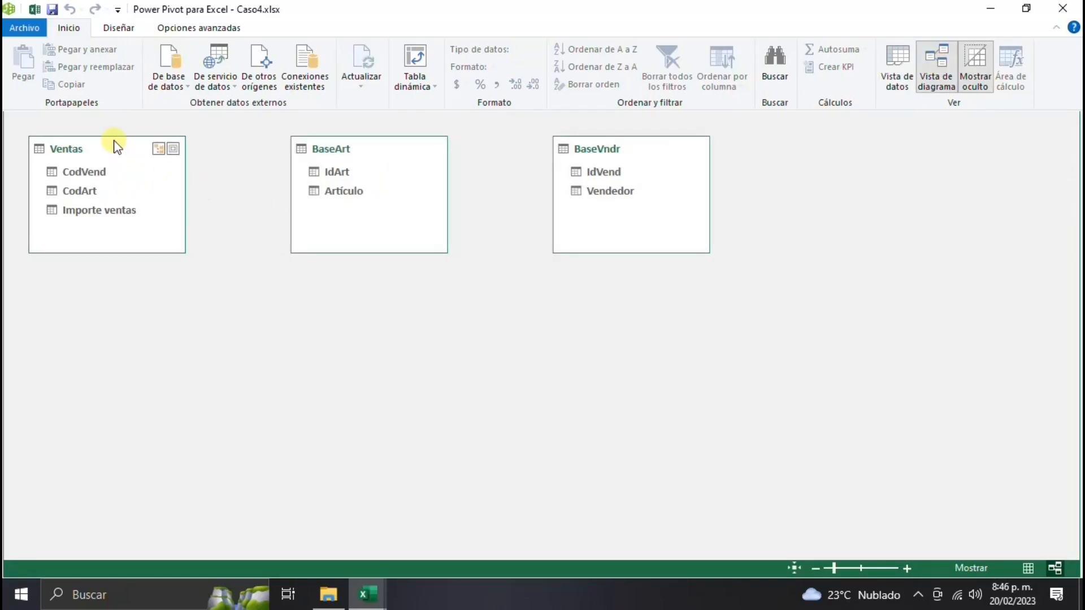
drag(116, 146, 178, 233)
drag(644, 154, 372, 381)
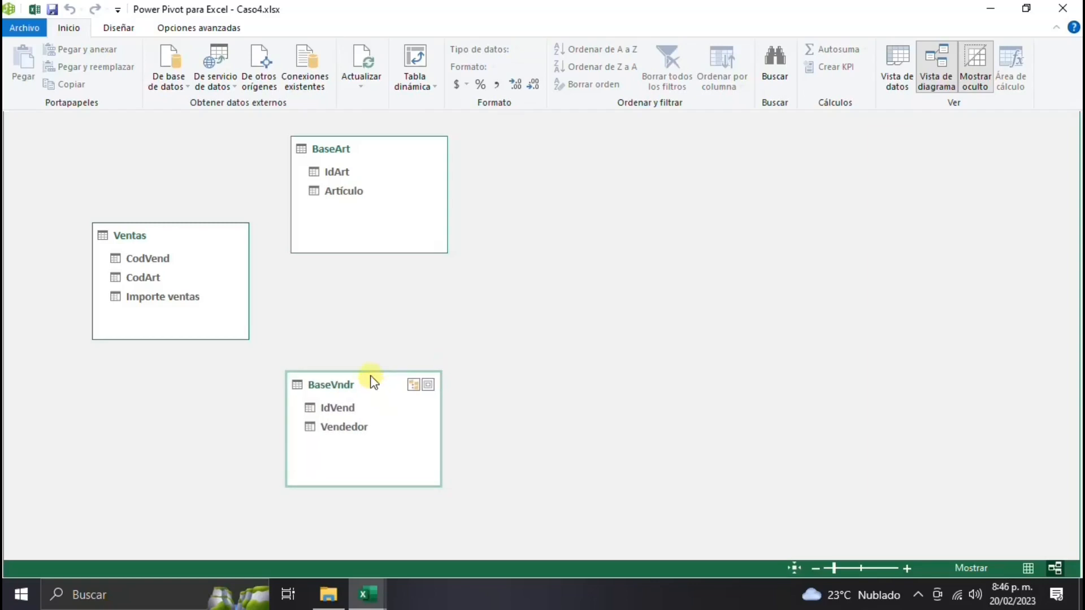
Step: Relate IdArt in BaseArt to CodArt in Ventas and IdVend in BaseVndr to CodVend in Ventas, and save the model
click(312, 173)
drag(311, 175, 139, 278)
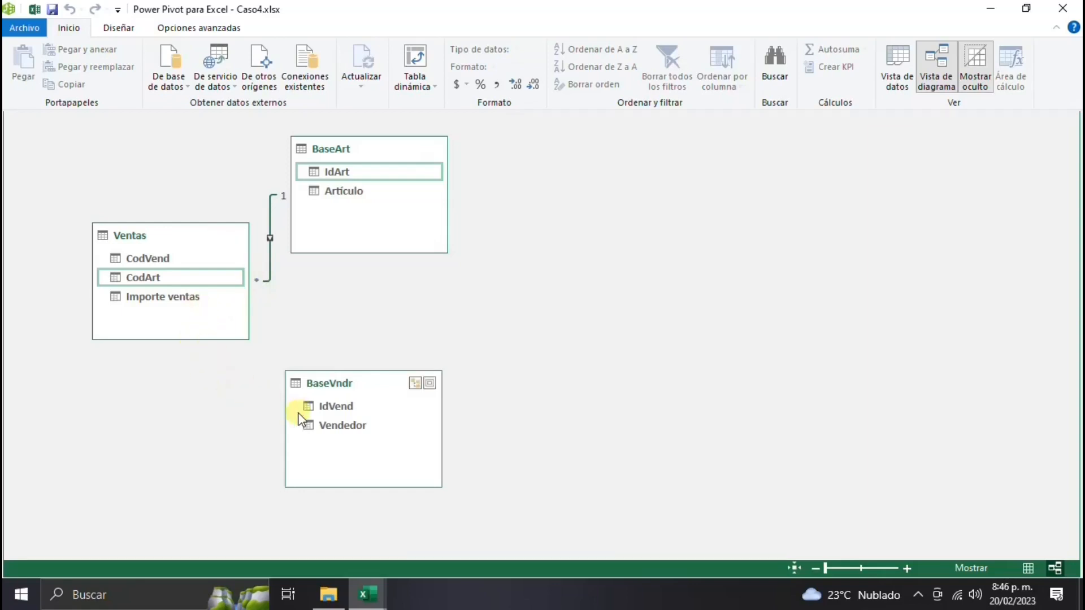
drag(311, 405, 145, 256)
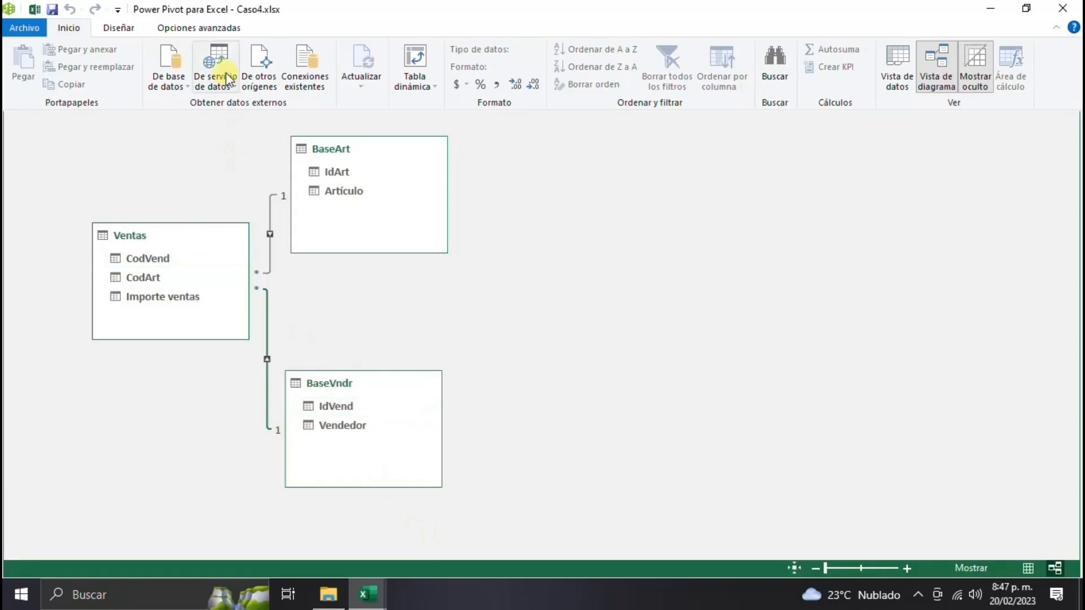
click(52, 10)
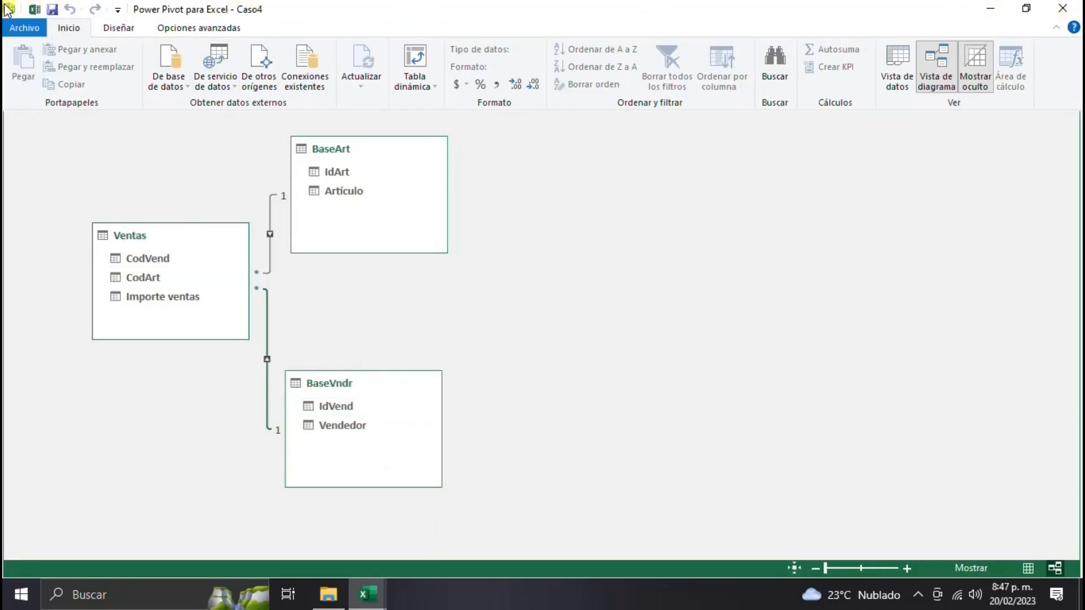
Step: Return to the workbook and insert a pivot table from the Ventas table on a new worksheet, adding the data to the data model
click(34, 9)
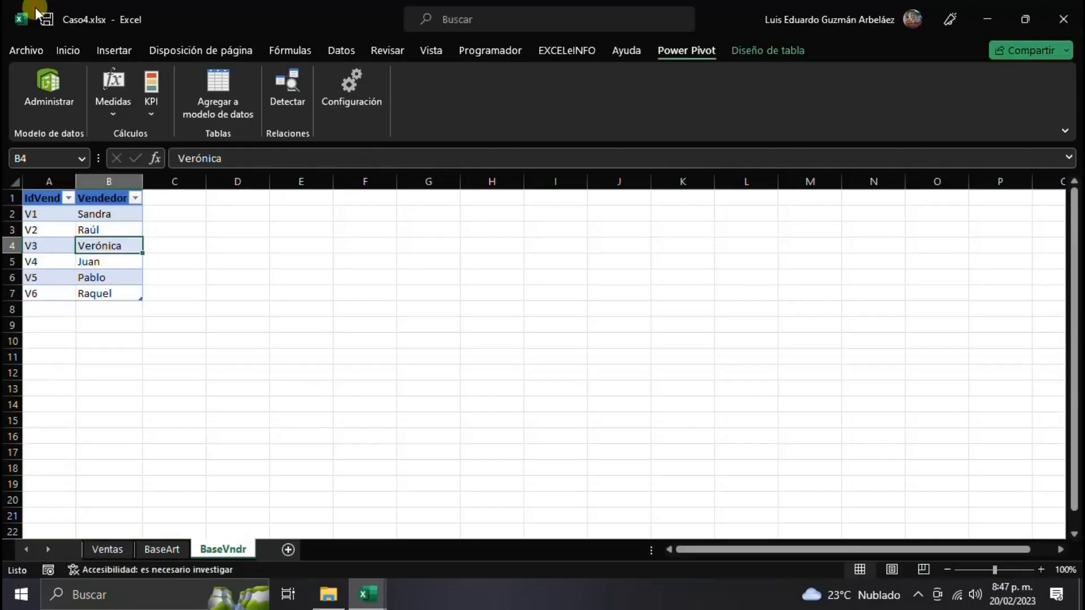
click(197, 426)
click(87, 262)
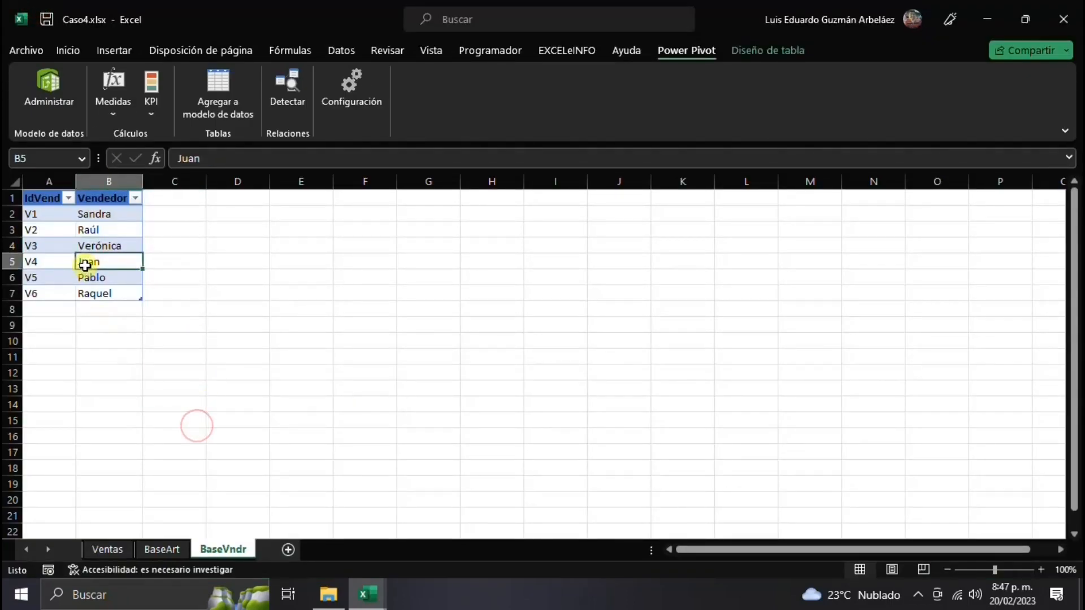
click(104, 550)
click(104, 309)
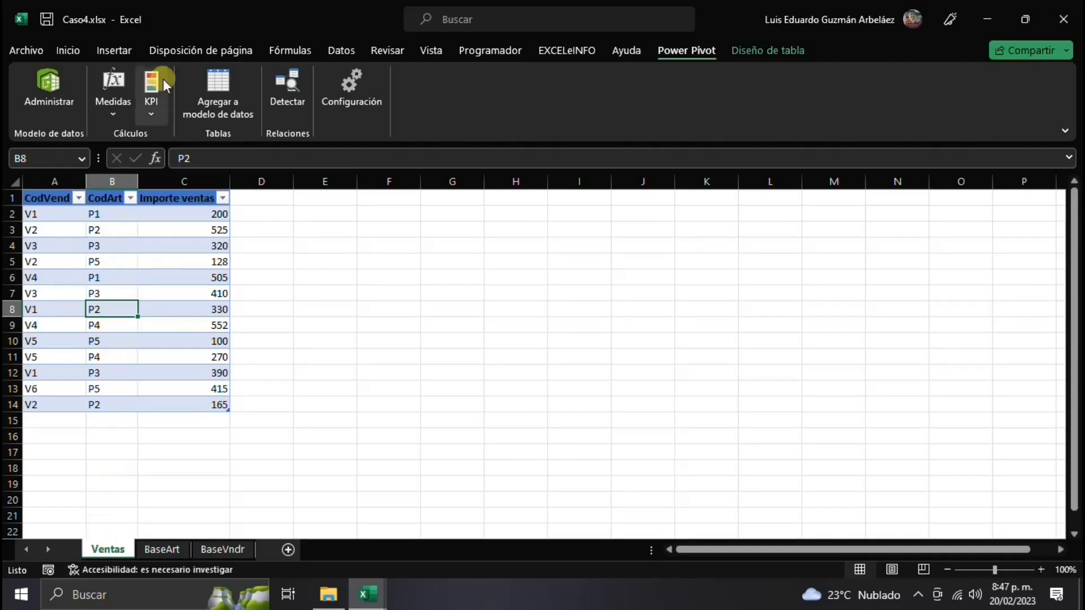
click(100, 46)
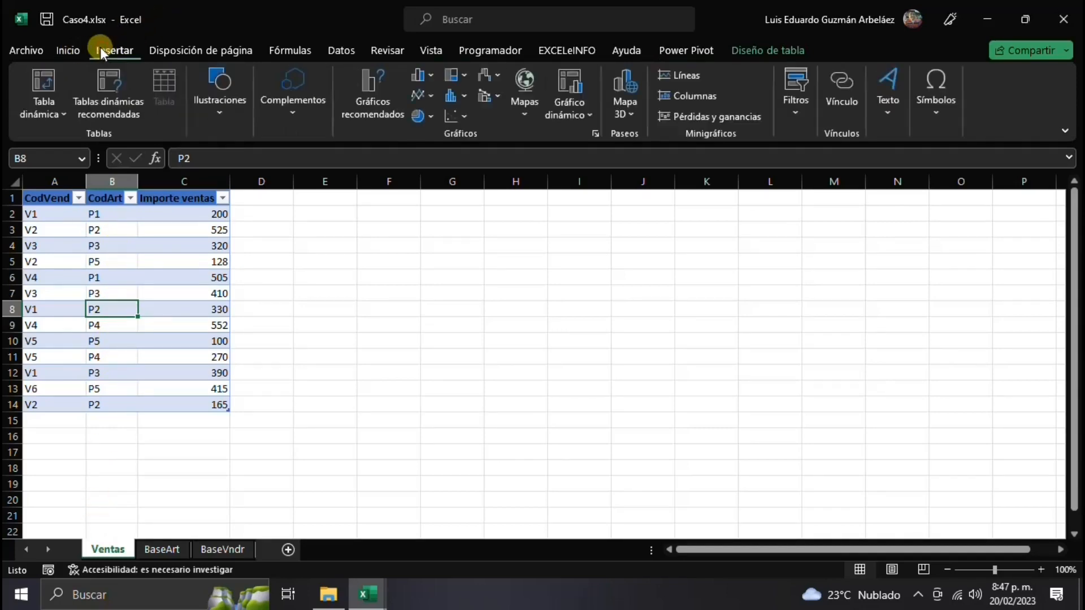
click(46, 90)
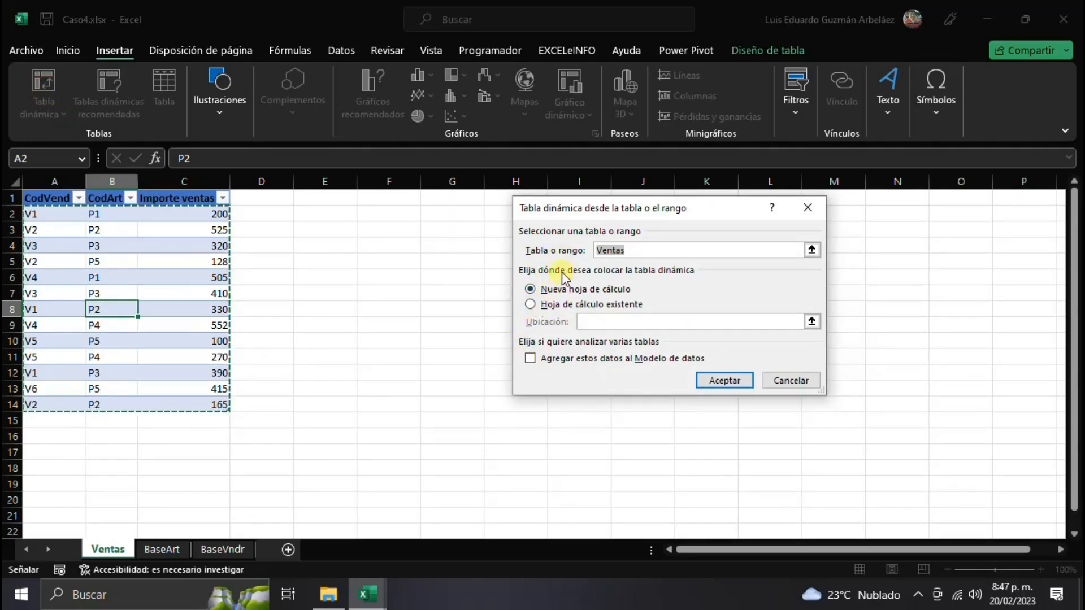
click(530, 360)
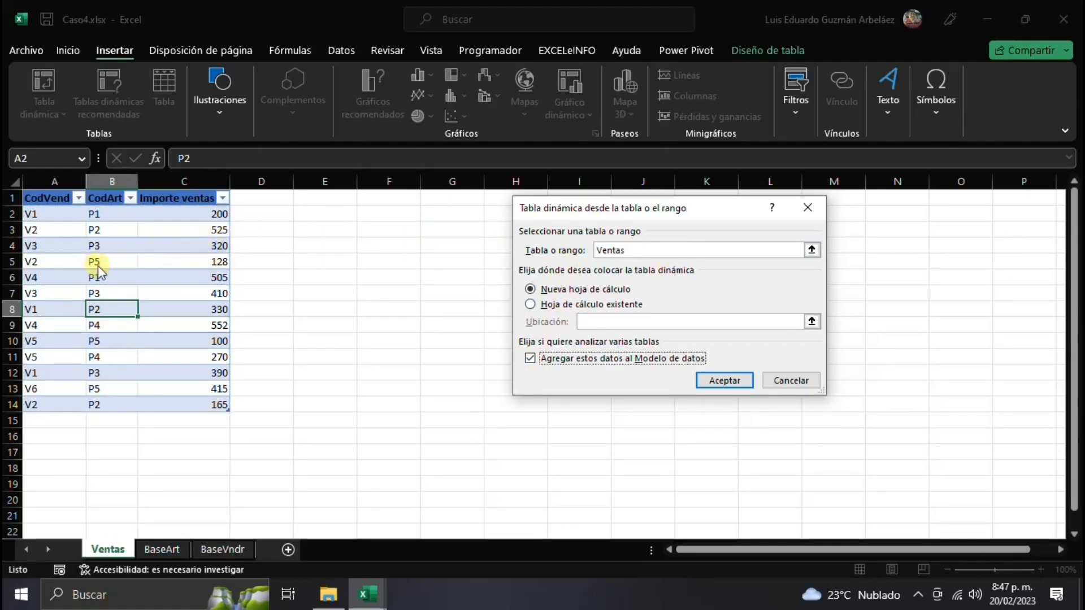
click(726, 382)
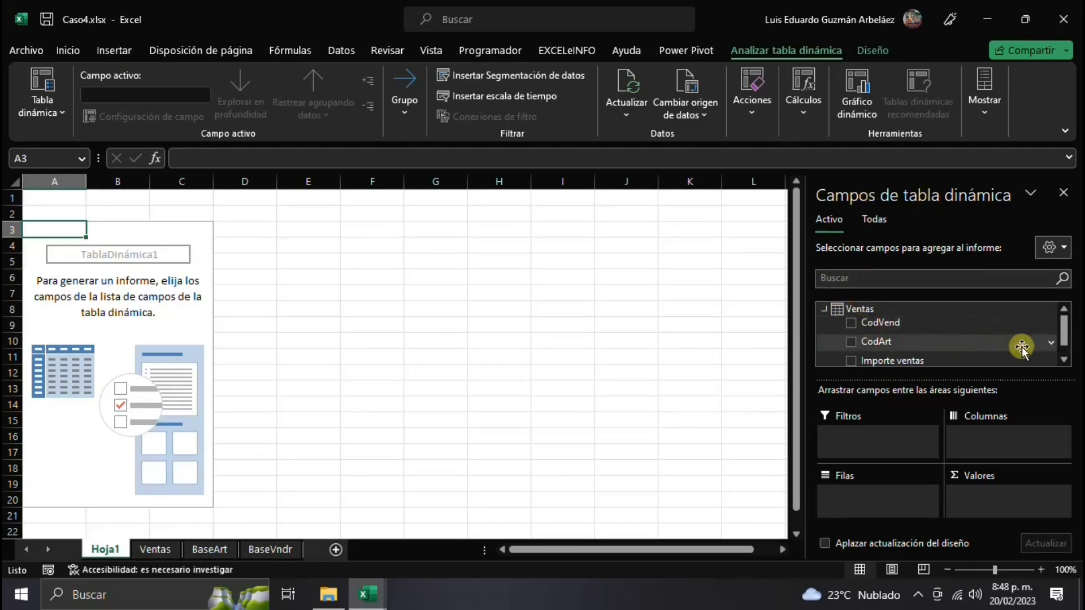
Step: List the fields of all model tables and add Artículo from BaseArt as the pivot table's rows
click(1064, 361)
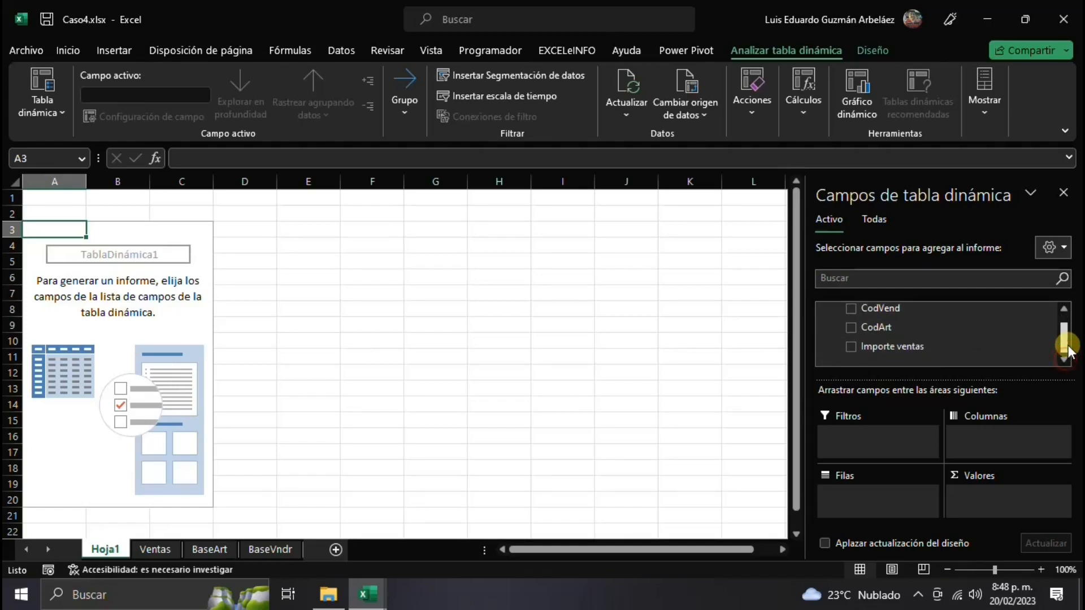
drag(1067, 346, 1066, 315)
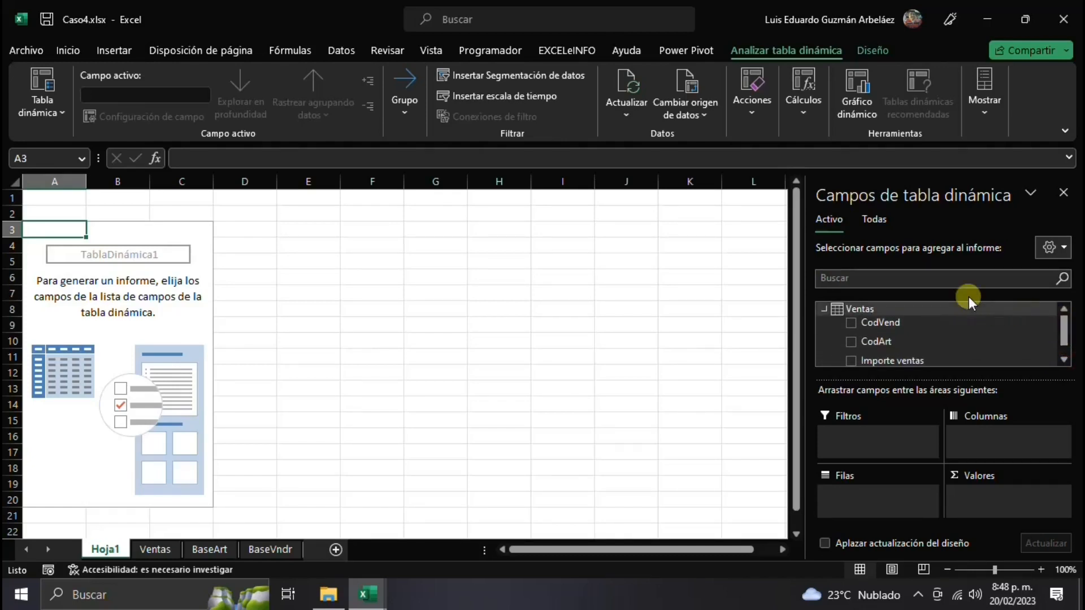
click(876, 218)
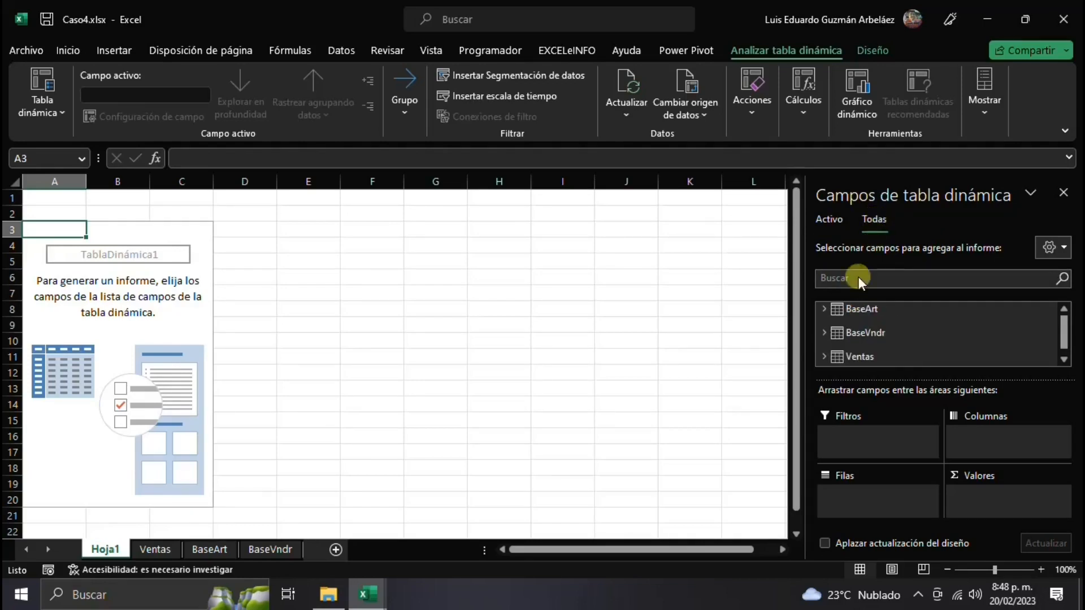
click(1066, 357)
click(1065, 359)
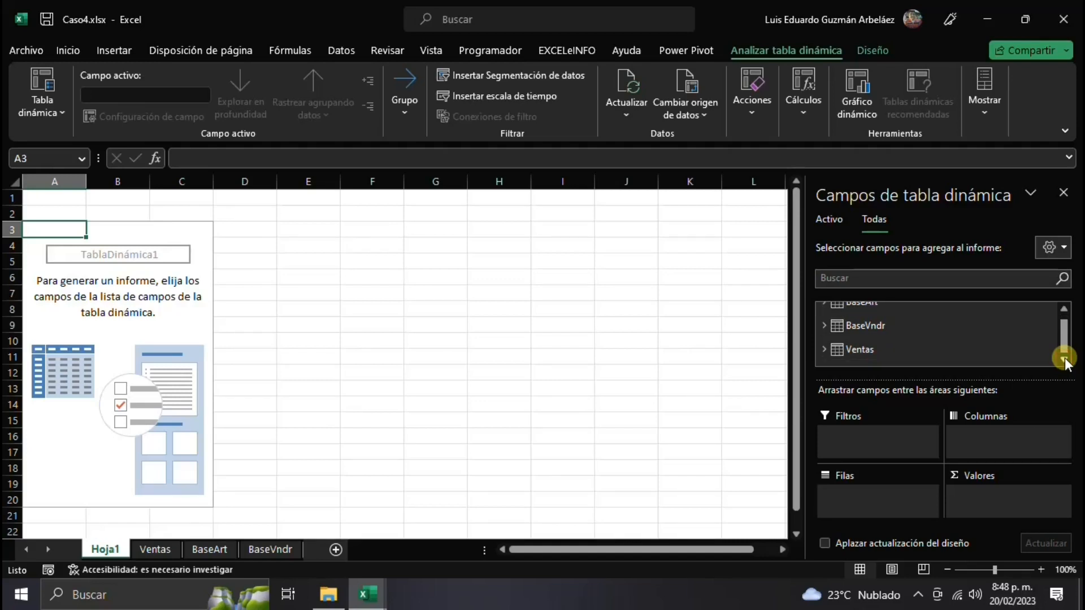
click(1063, 312)
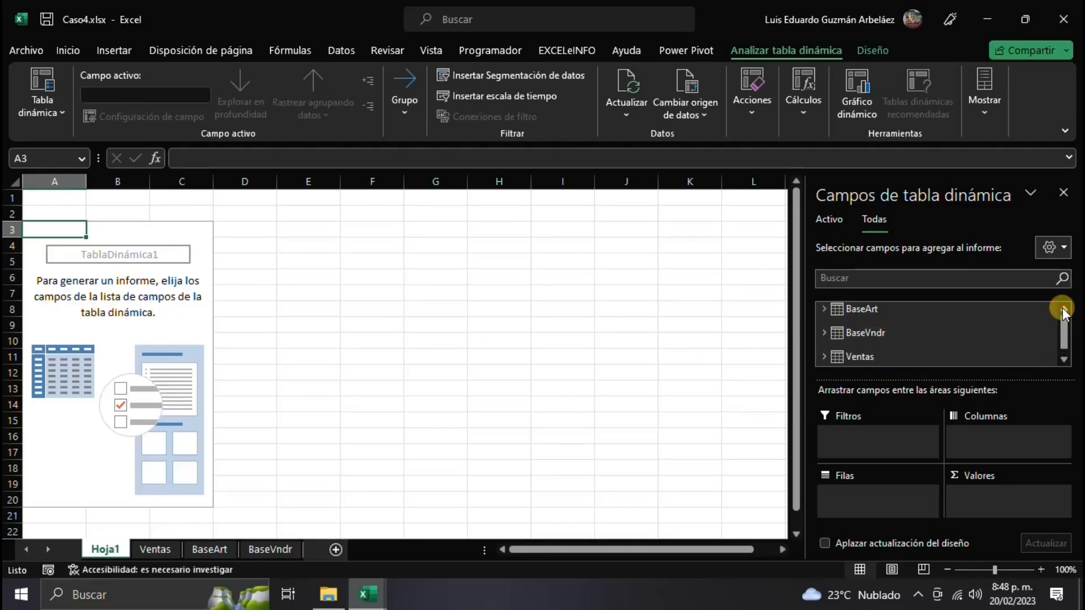
click(820, 308)
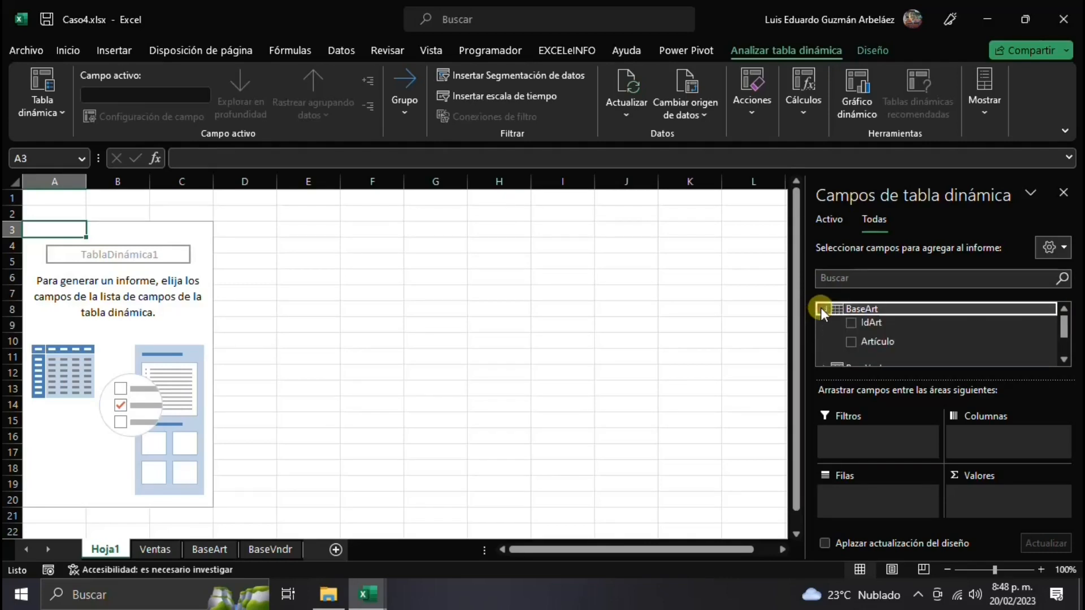
click(851, 341)
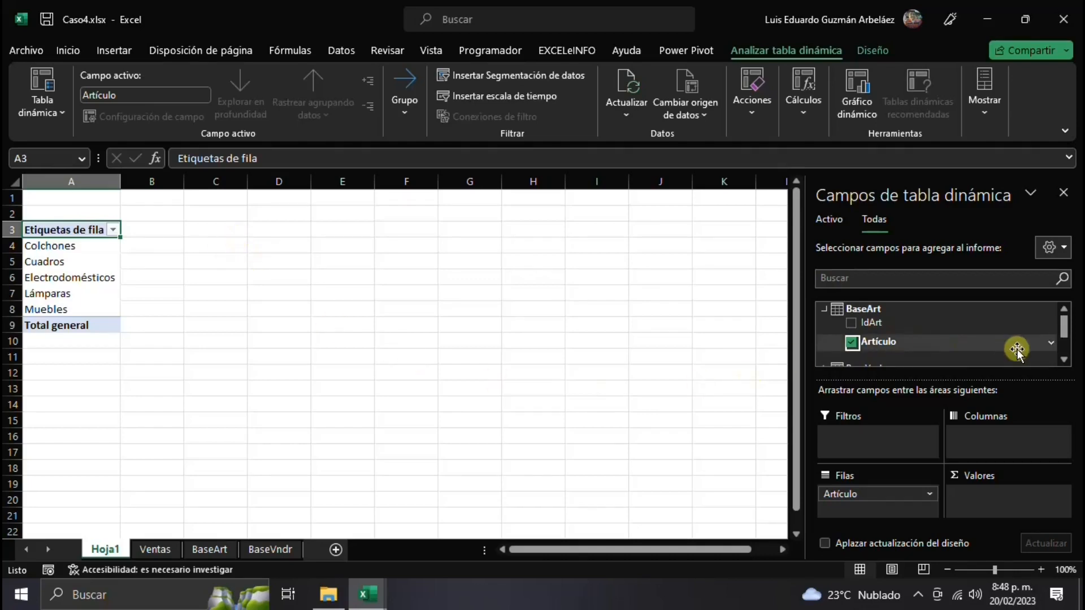
Step: Add Vendedor from BaseVndr as the pivot table's columns
click(1062, 360)
click(1061, 360)
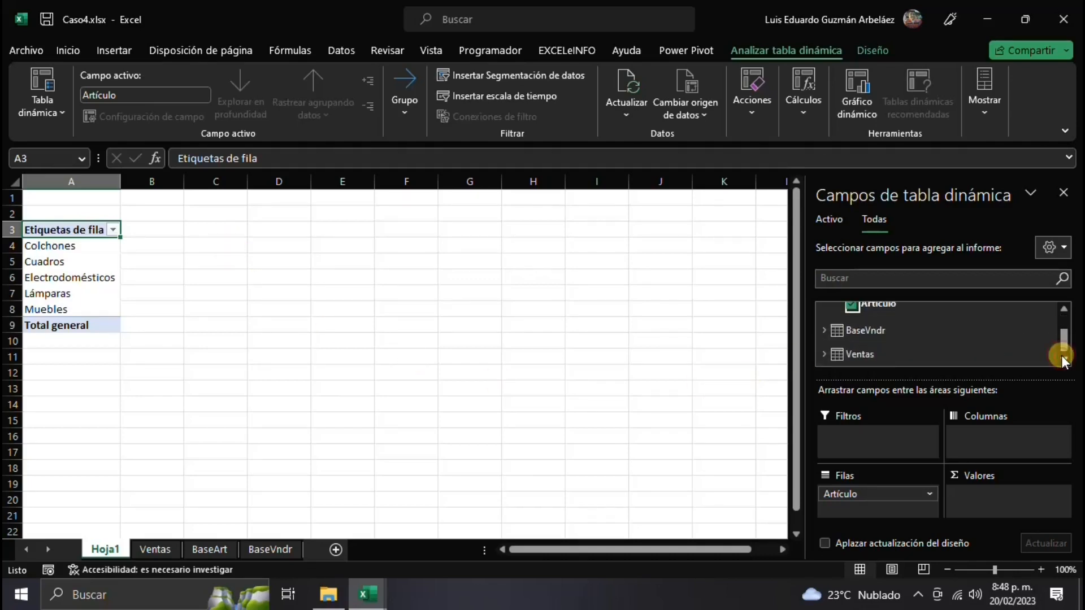
click(824, 331)
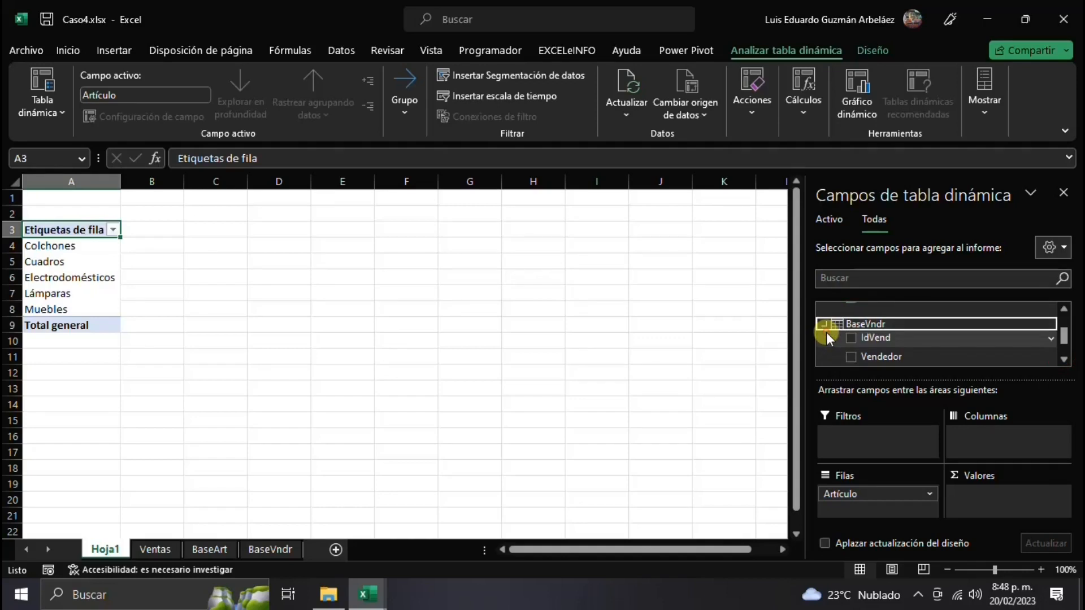
drag(880, 363, 977, 443)
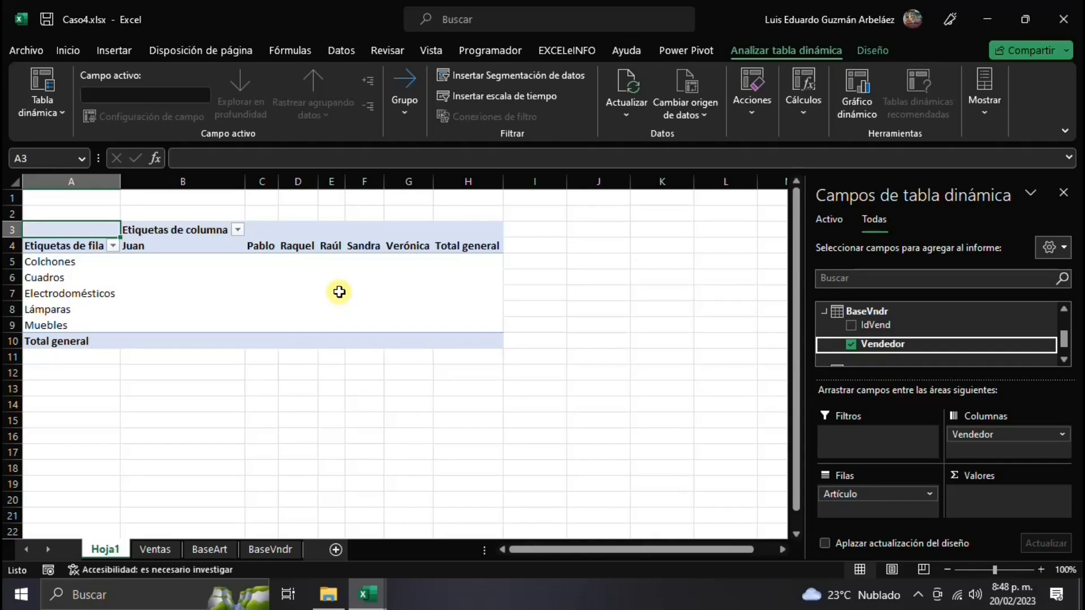
Step: Add Importe ventas from the Ventas table to the pivot table as summed values
mouse_move(1068, 341)
mouse_down()
mouse_move(1065, 321)
mouse_move(1067, 360)
mouse_up()
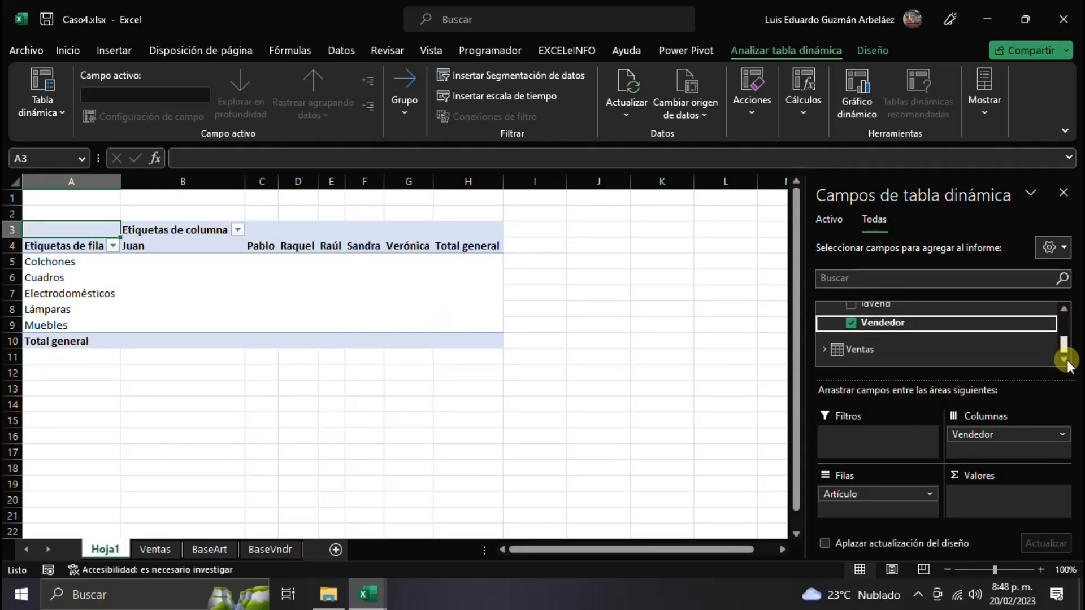
click(822, 348)
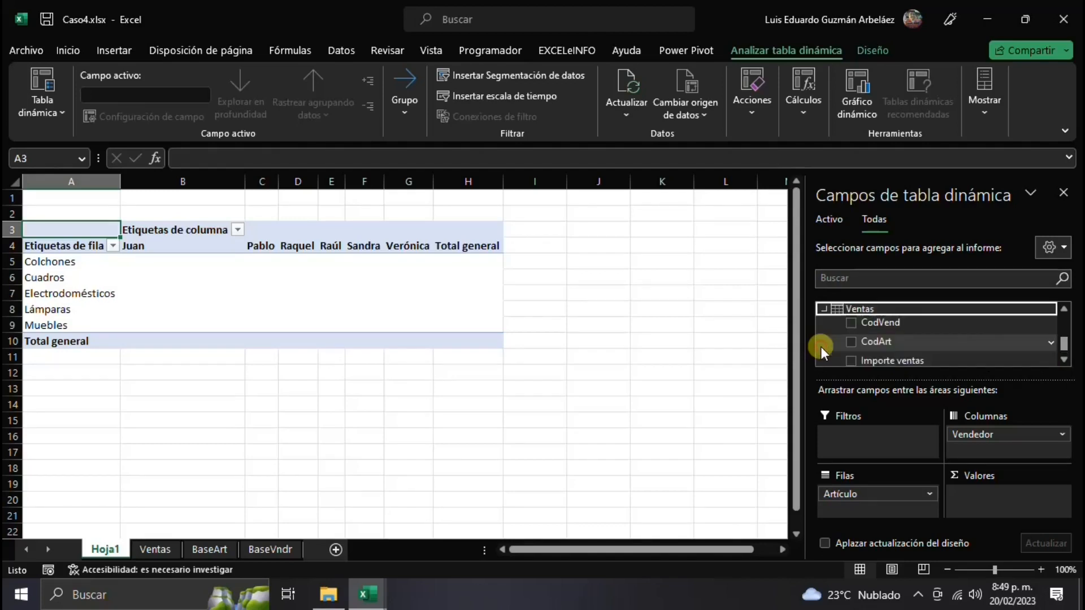
click(850, 360)
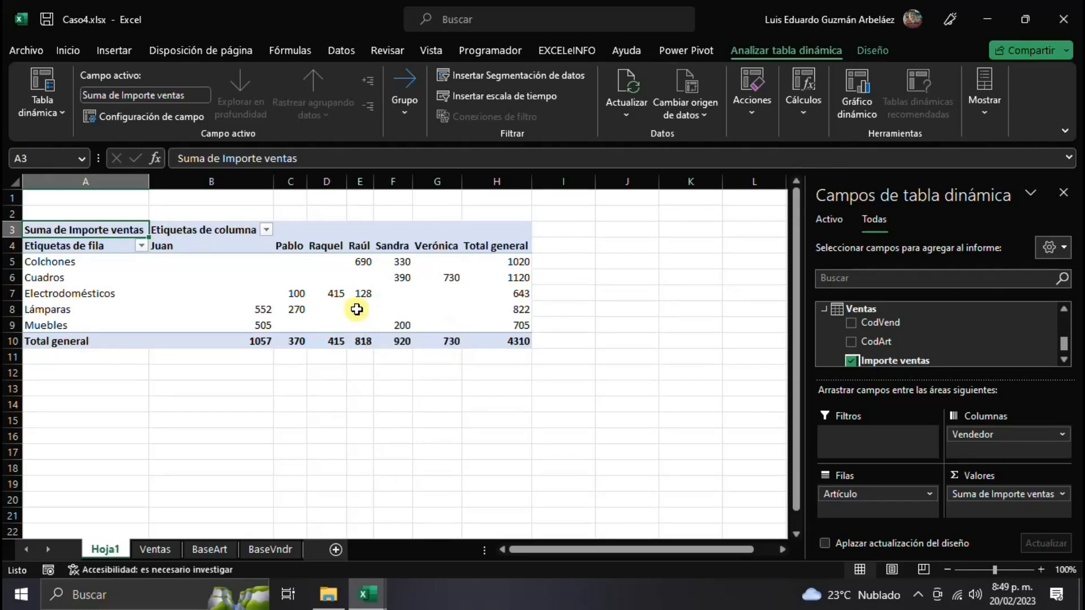
mouse_move(315, 331)
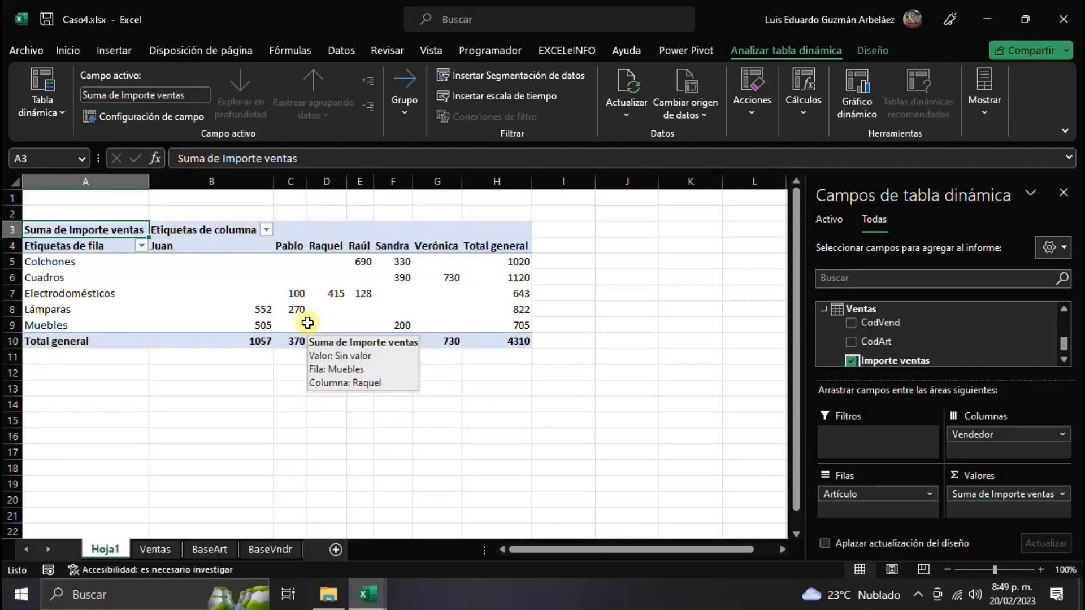
Step: Format the pivot table's sales values as Moneda with the $ symbol and 0 decimal places
click(156, 549)
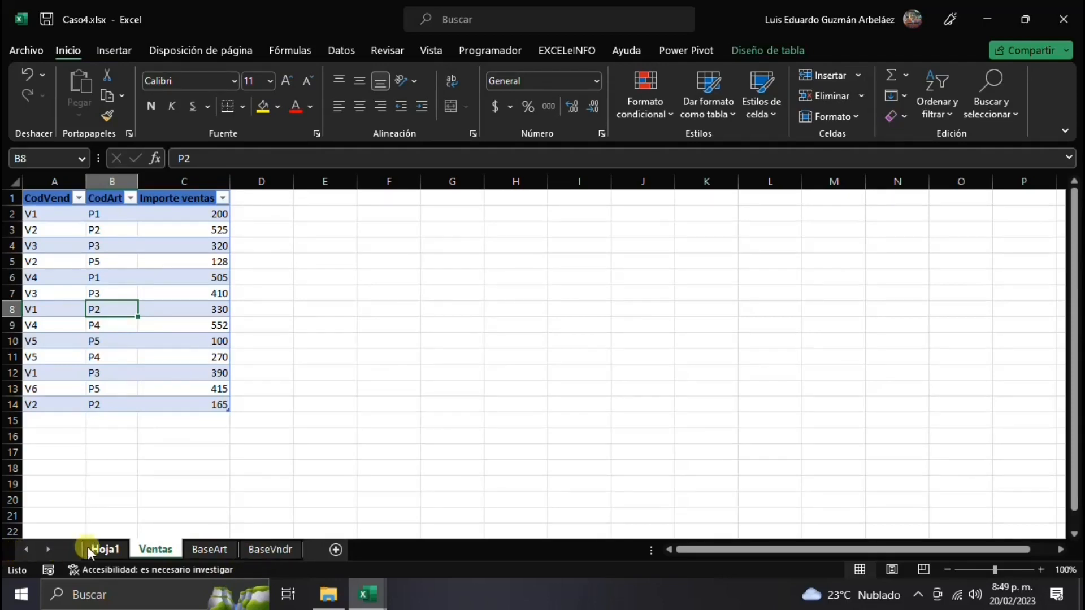
click(103, 548)
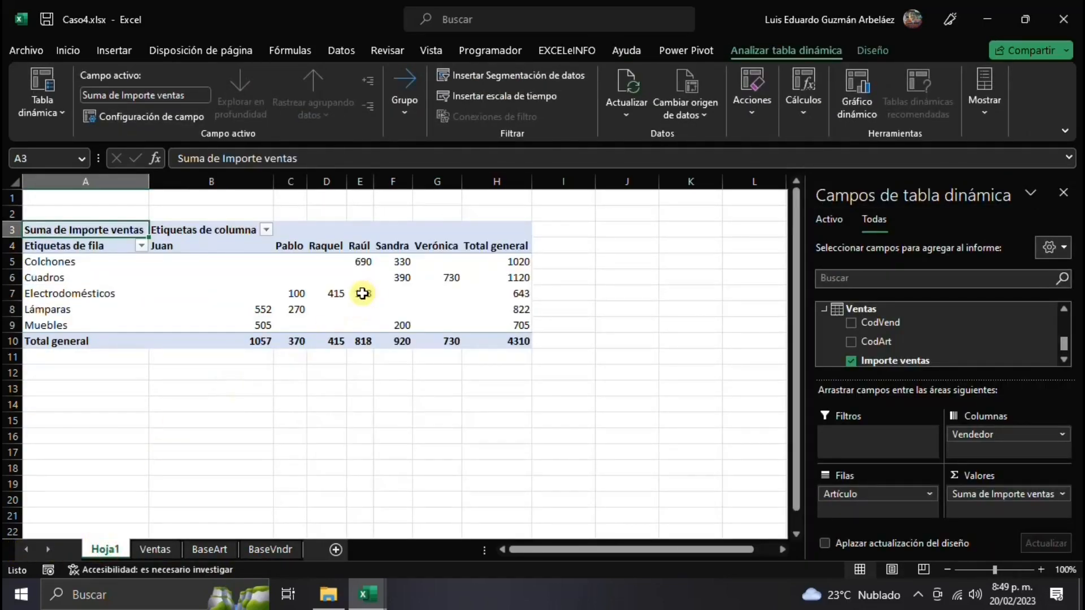
right_click(329, 295)
click(378, 299)
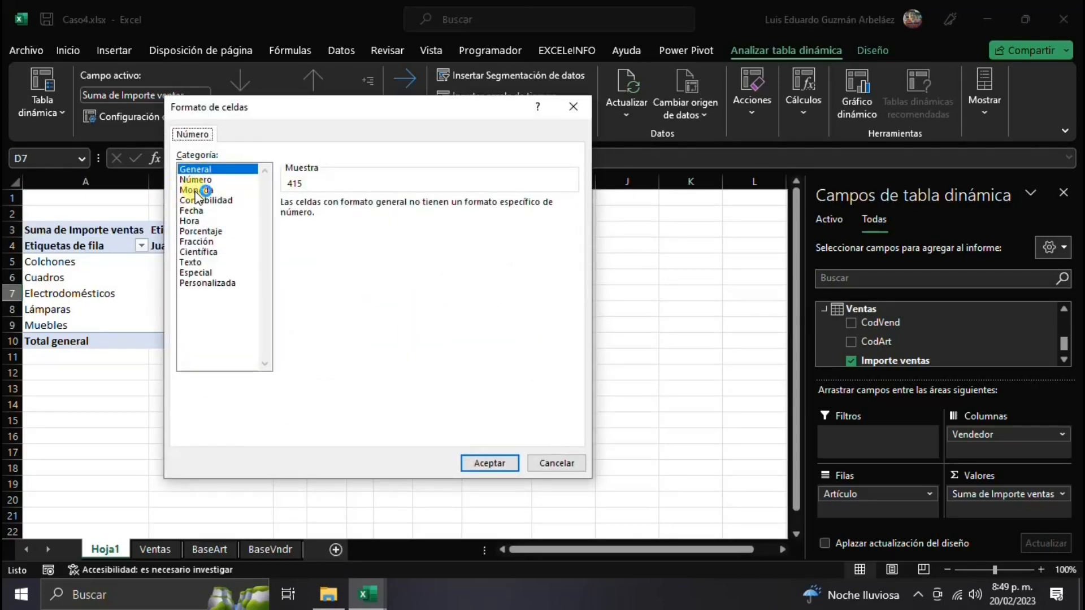
click(196, 191)
click(415, 208)
click(415, 208)
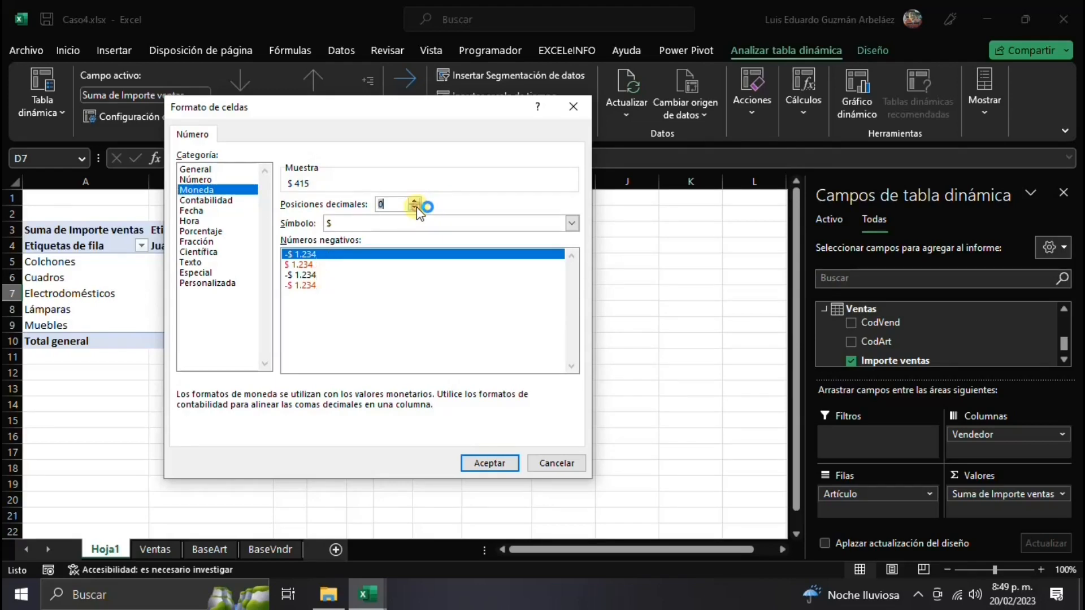
click(476, 460)
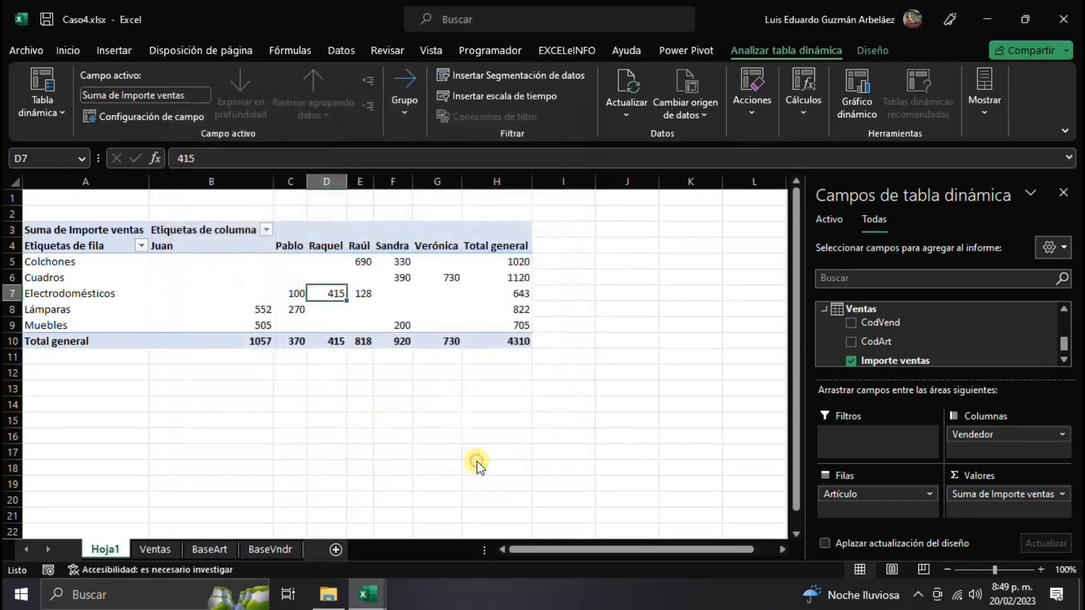
click(73, 297)
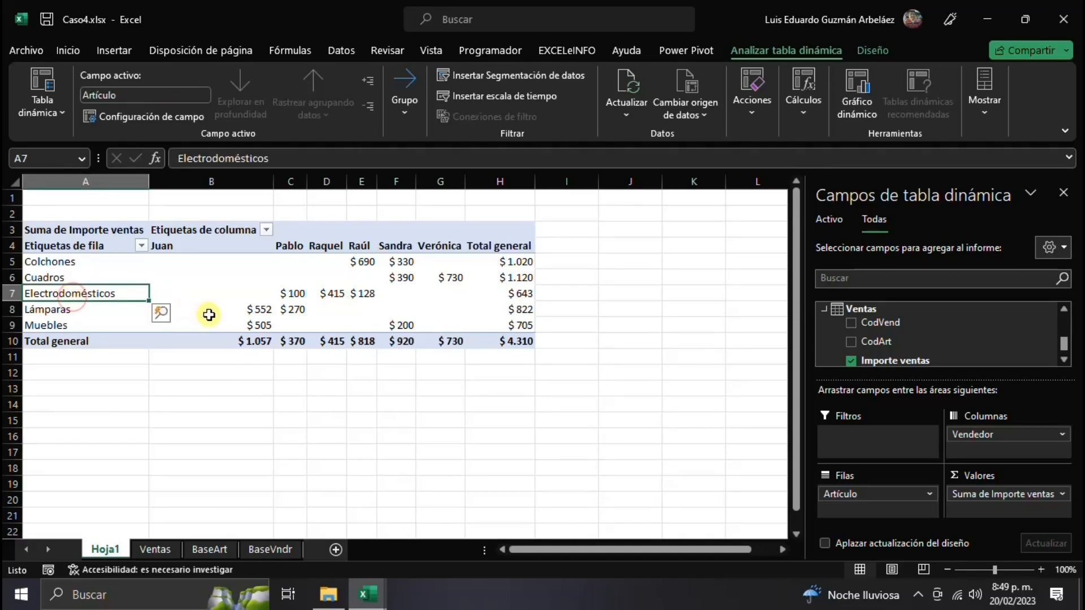
Step: Rename the pivot table's worksheet as Resumen
mouse_move(209, 314)
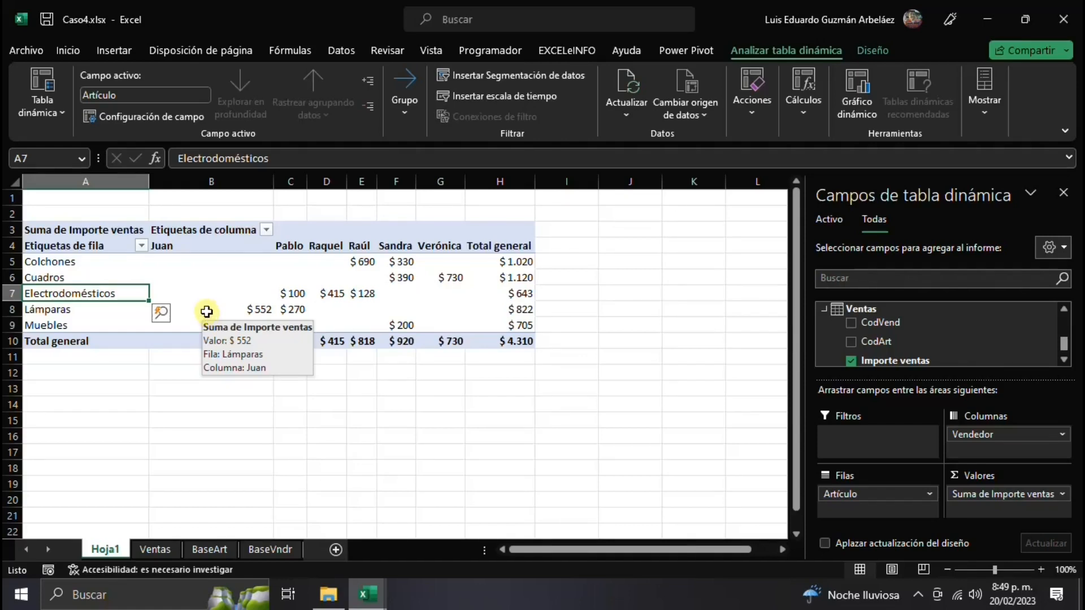
click(343, 52)
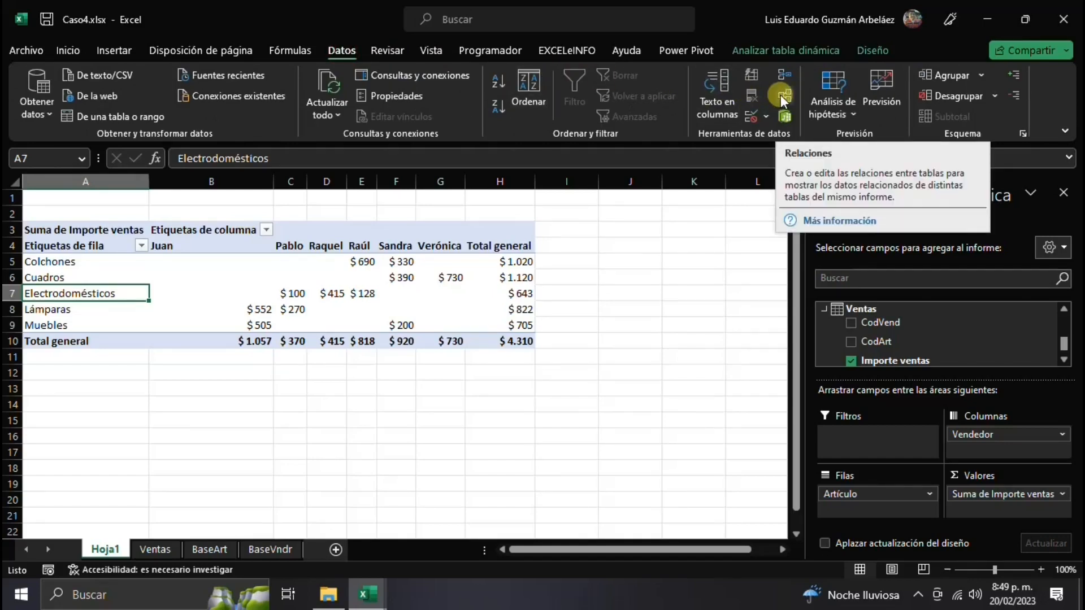
double_click(102, 548)
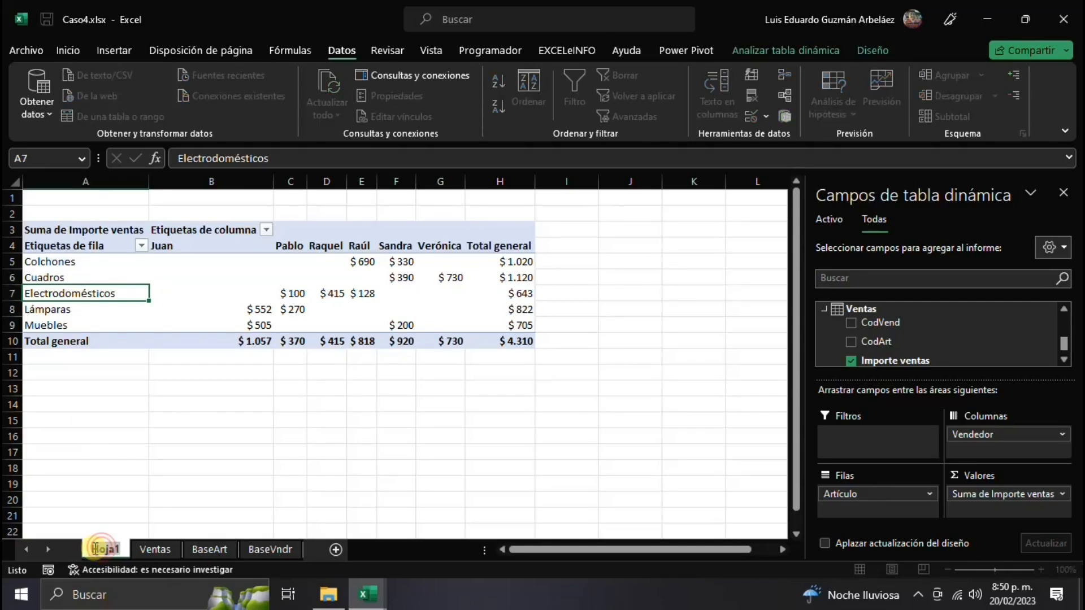
text(Resumen)
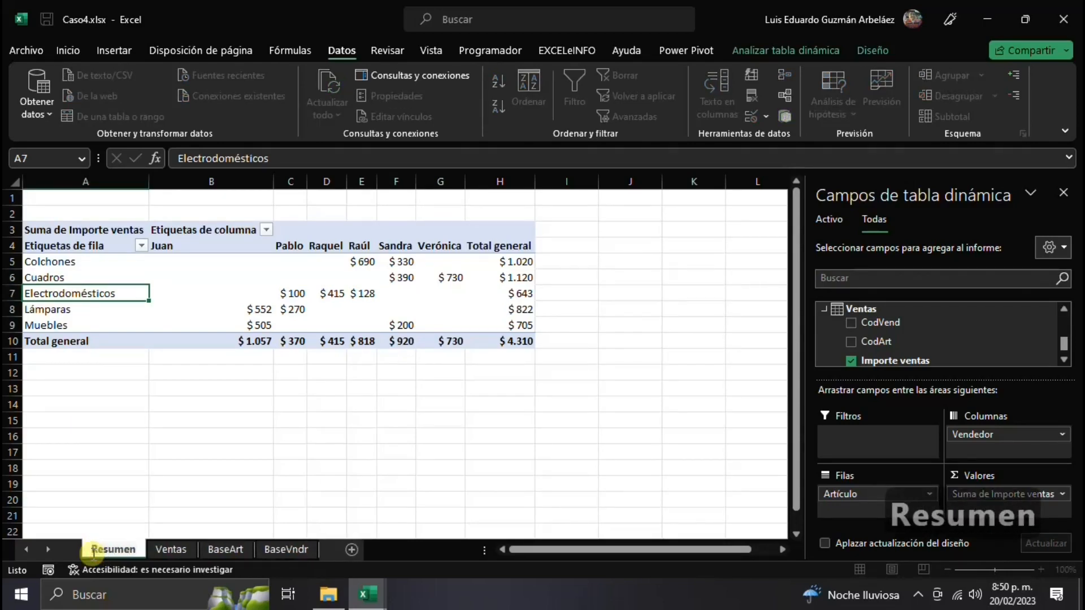
key(Return)
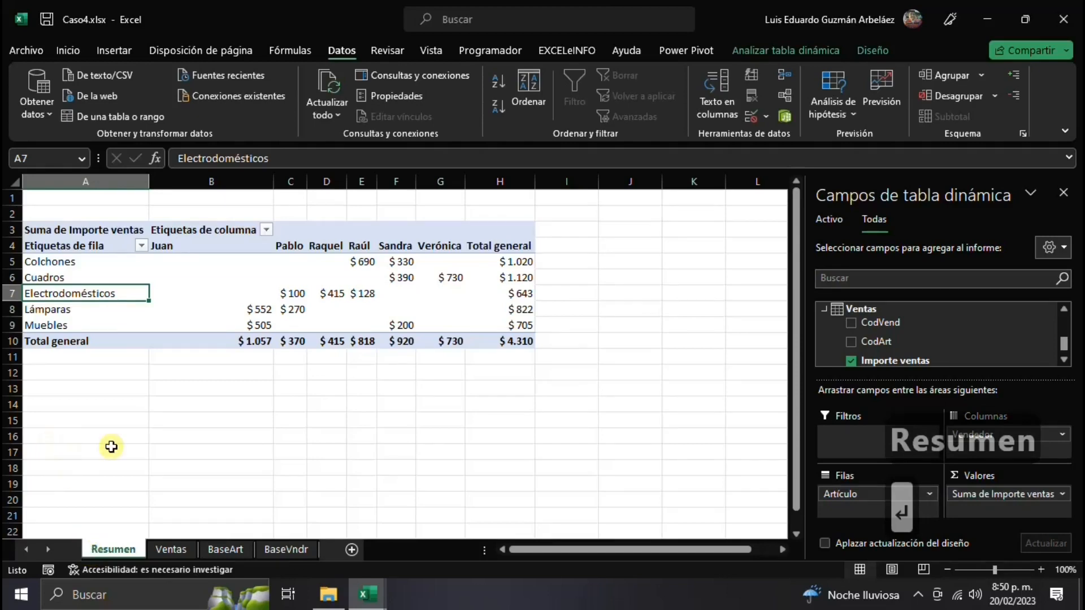
click(218, 299)
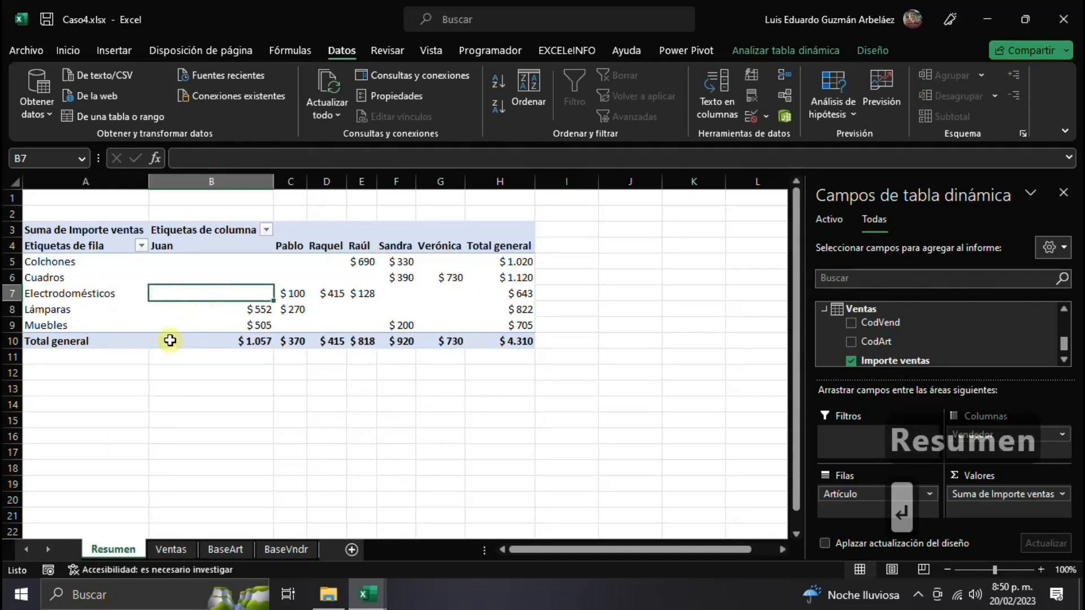
mouse_move(168, 330)
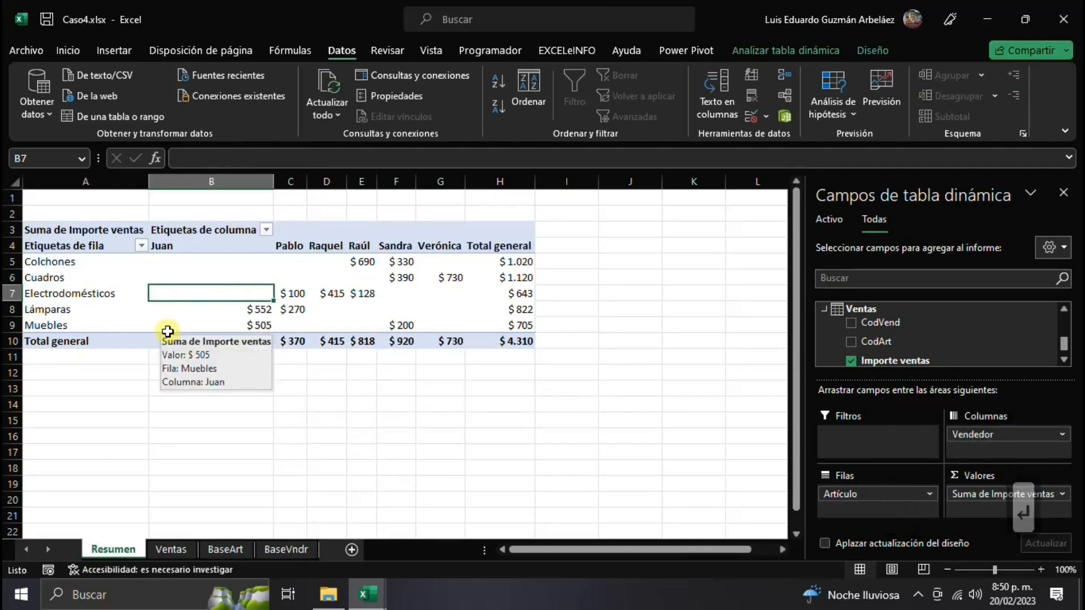